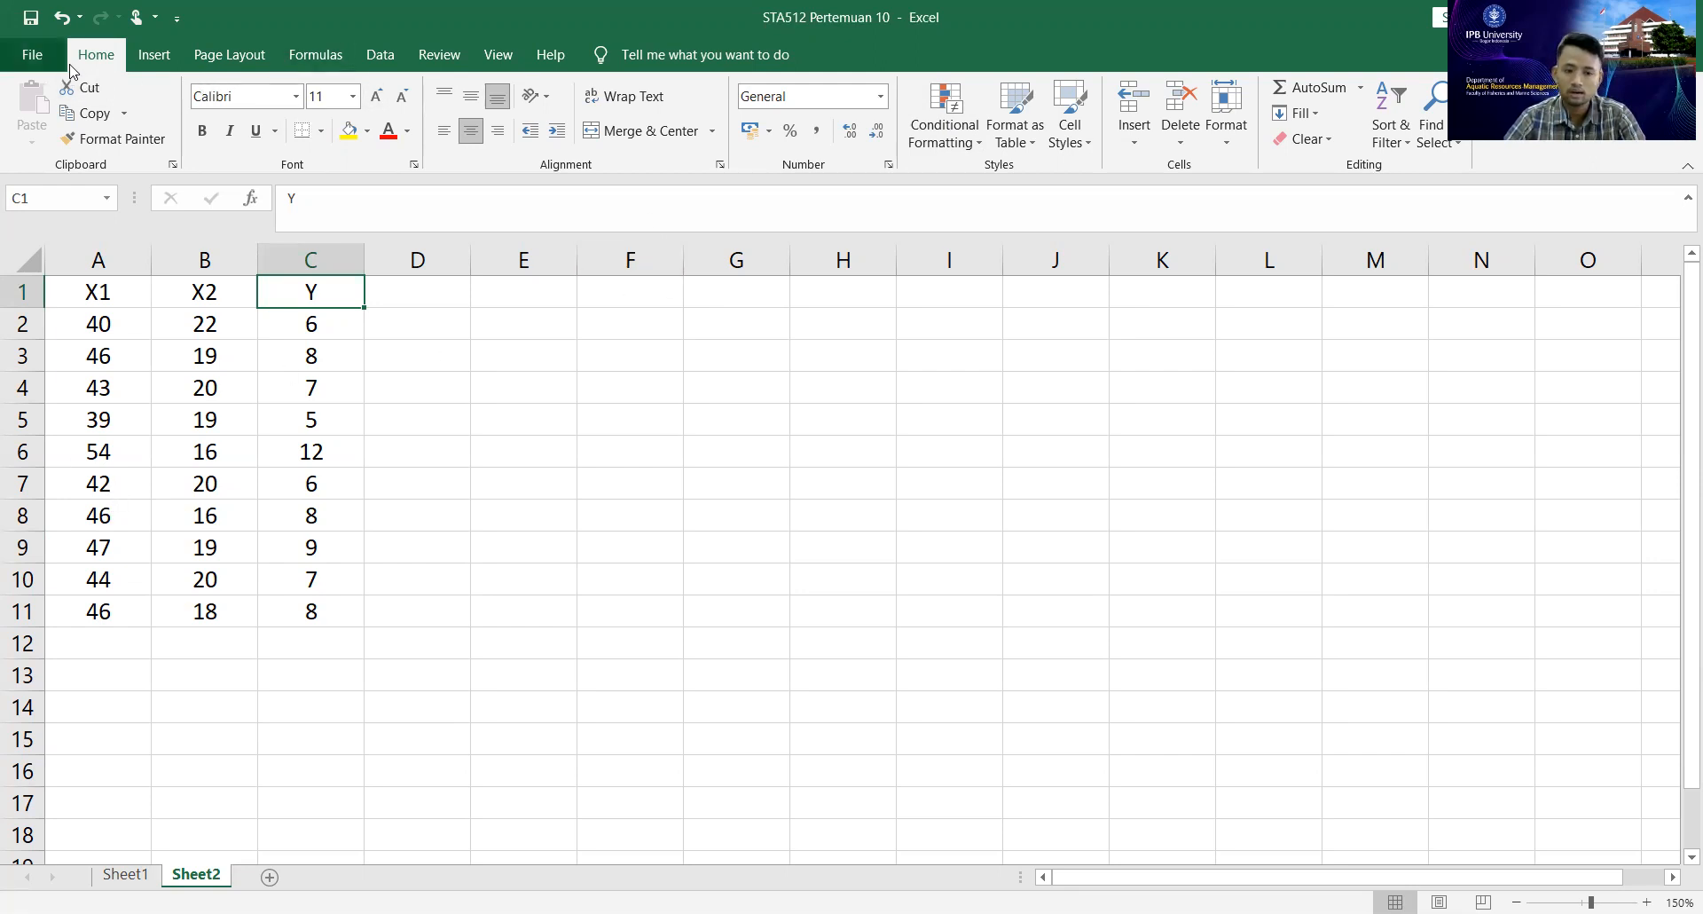
Start a Regression data analysis using C1:C11 as the Y input range.
{"action": "left_click", "coordinate": [380, 60]}
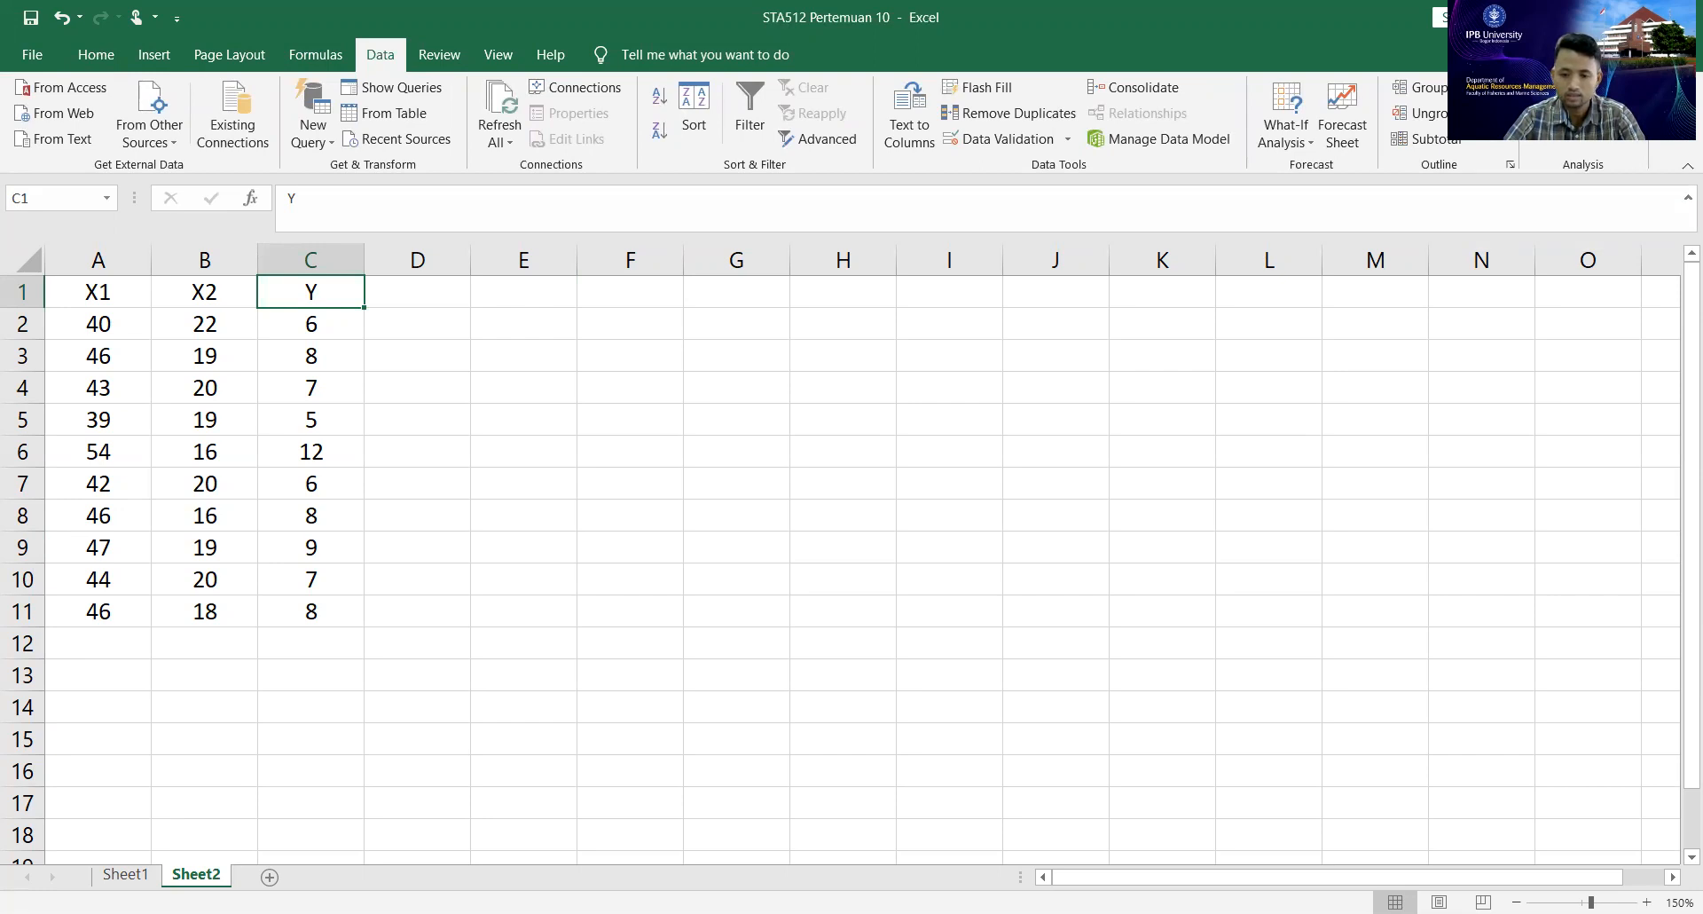
{"action": "left_click", "coordinate": [1581, 88]}
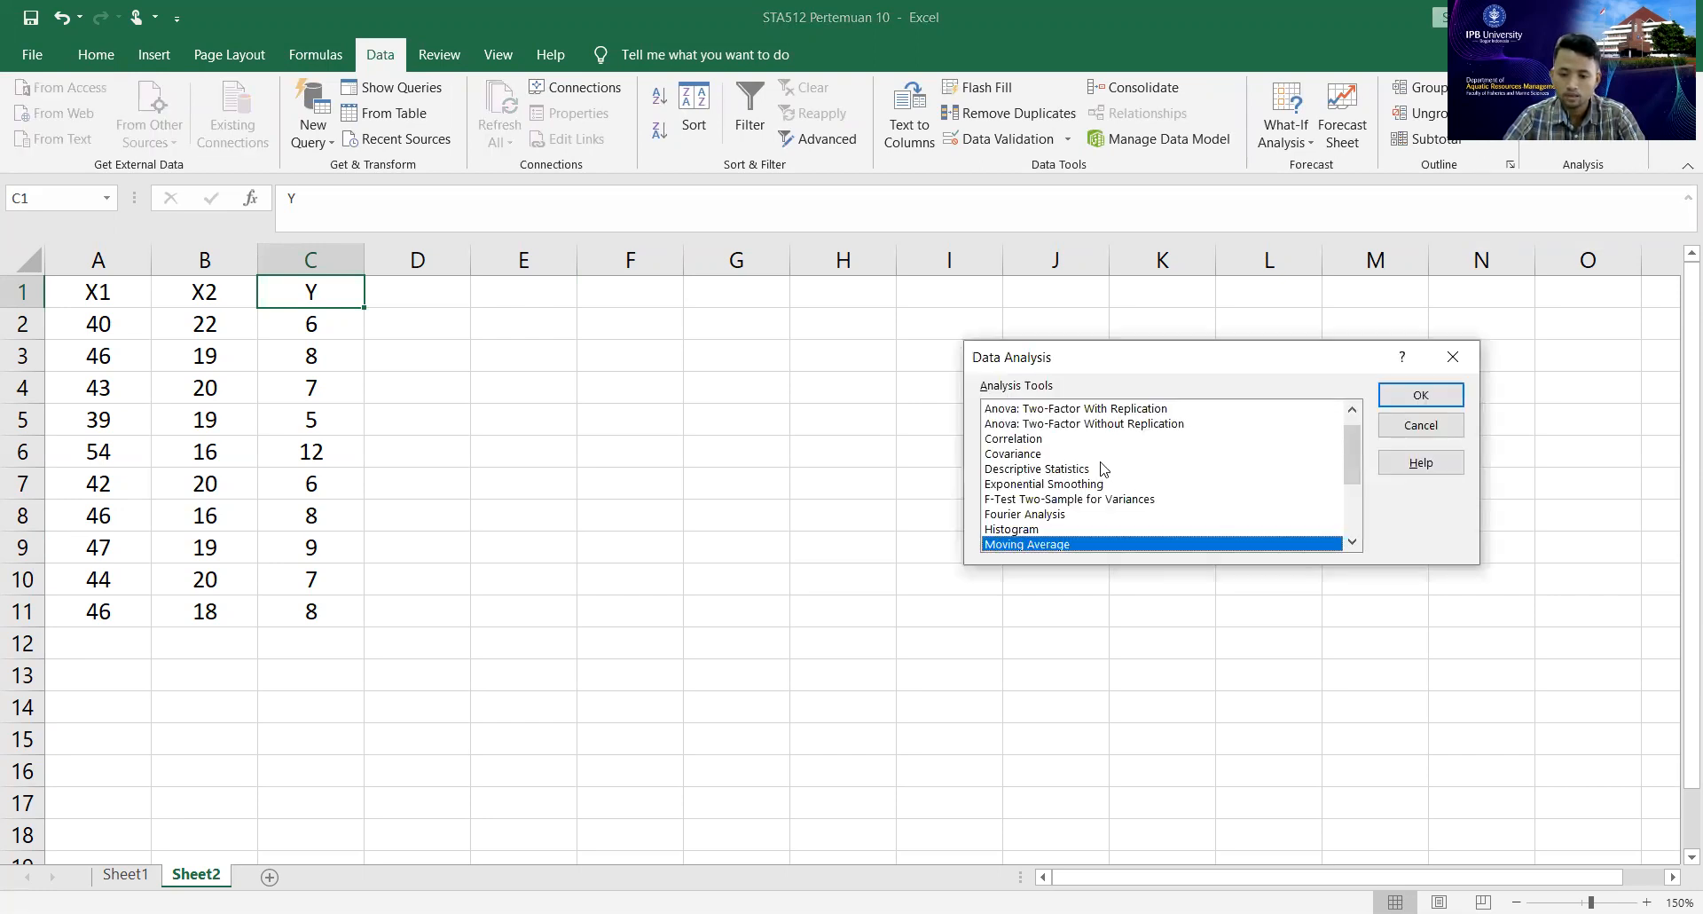
{"action": "scroll", "coordinate": [1104, 468], "scroll_direction": "down", "scroll_amount": 3}
{"action": "left_click", "coordinate": [1030, 469]}
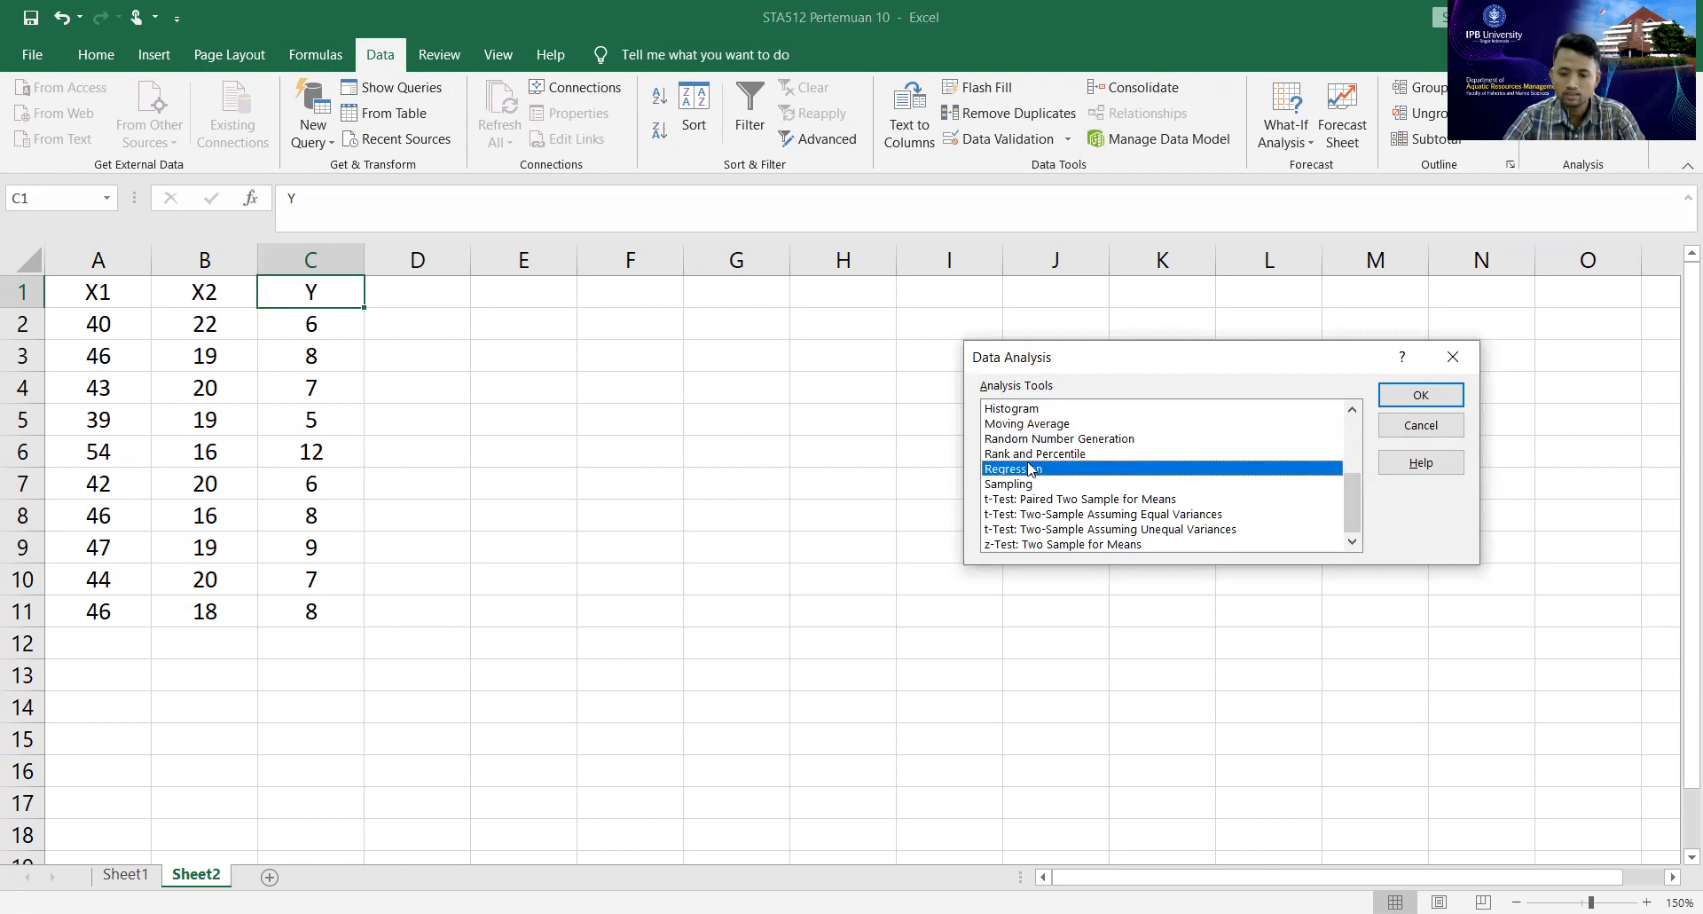
{"action": "left_click", "coordinate": [1438, 399]}
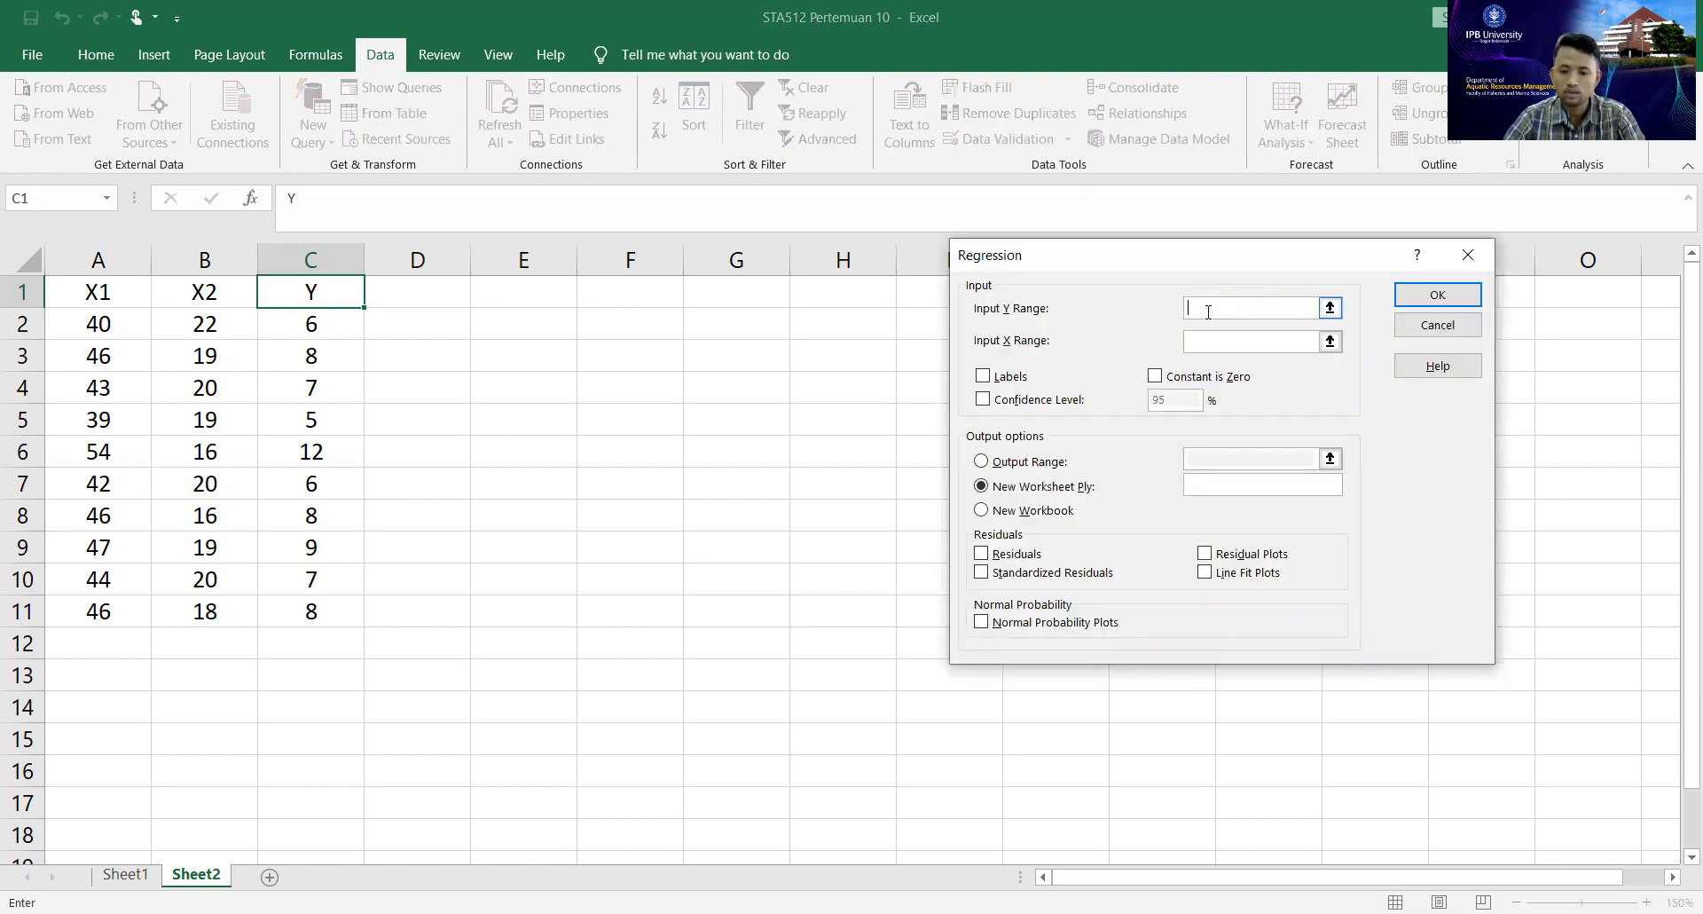
{"action": "left_click", "coordinate": [343, 295]}
{"action": "left_click_drag", "start_coordinate": [304, 607], "coordinate": [288, 306]}
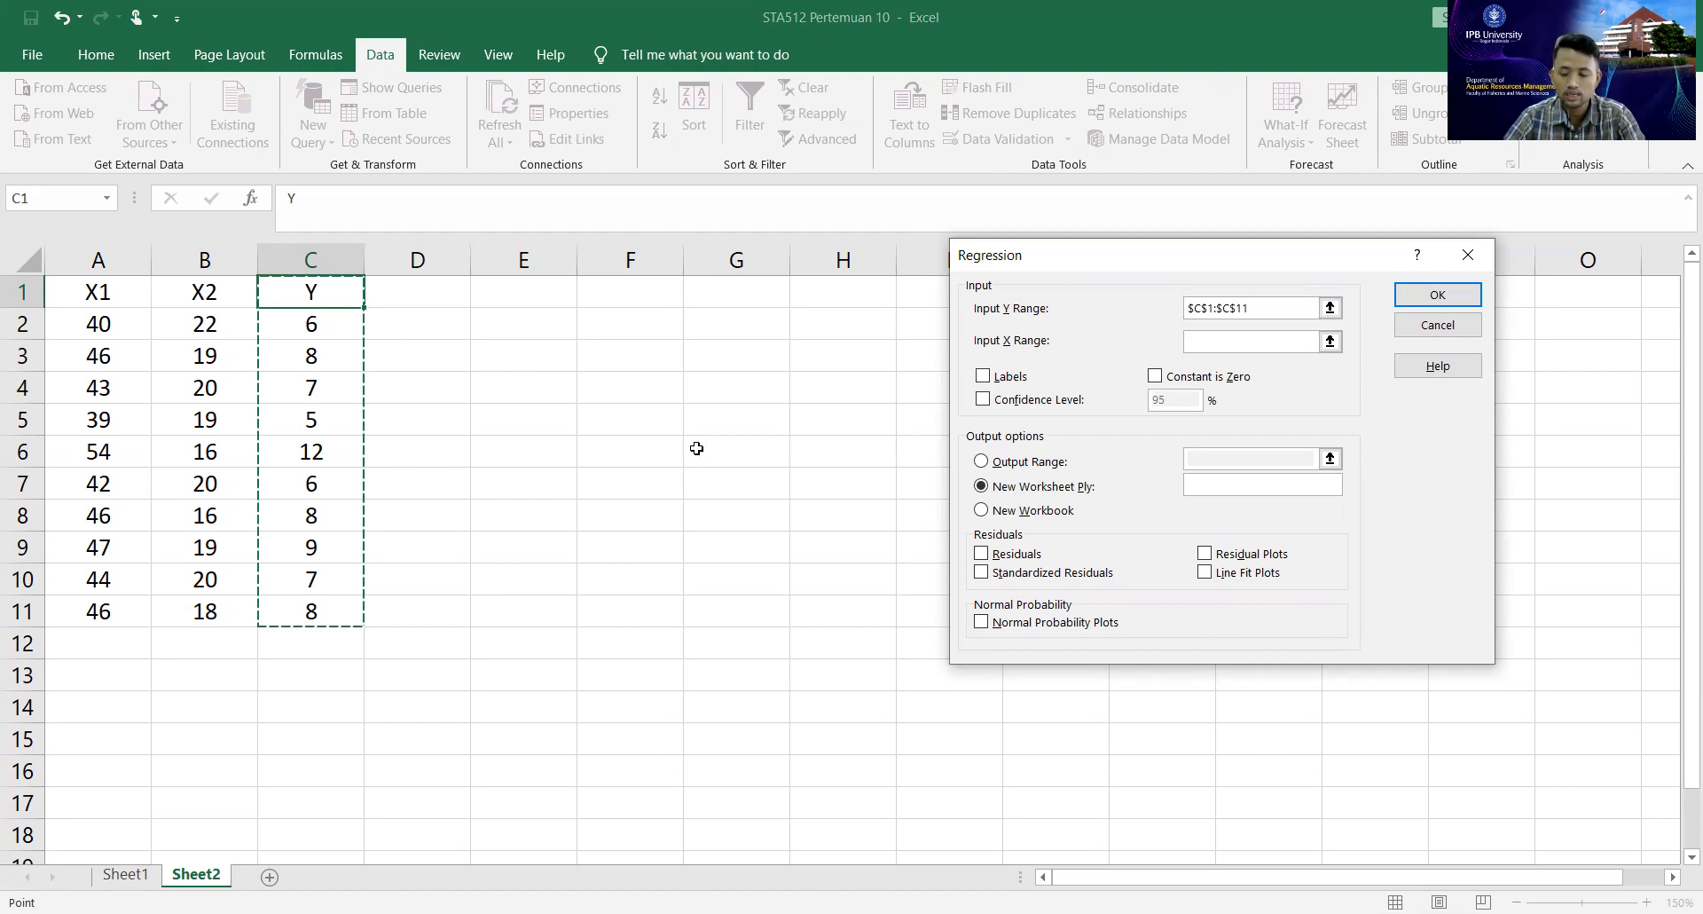
Set the regression's X input range to A1:B11 and treat the first row as labels.
{"action": "left_click", "coordinate": [1242, 343]}
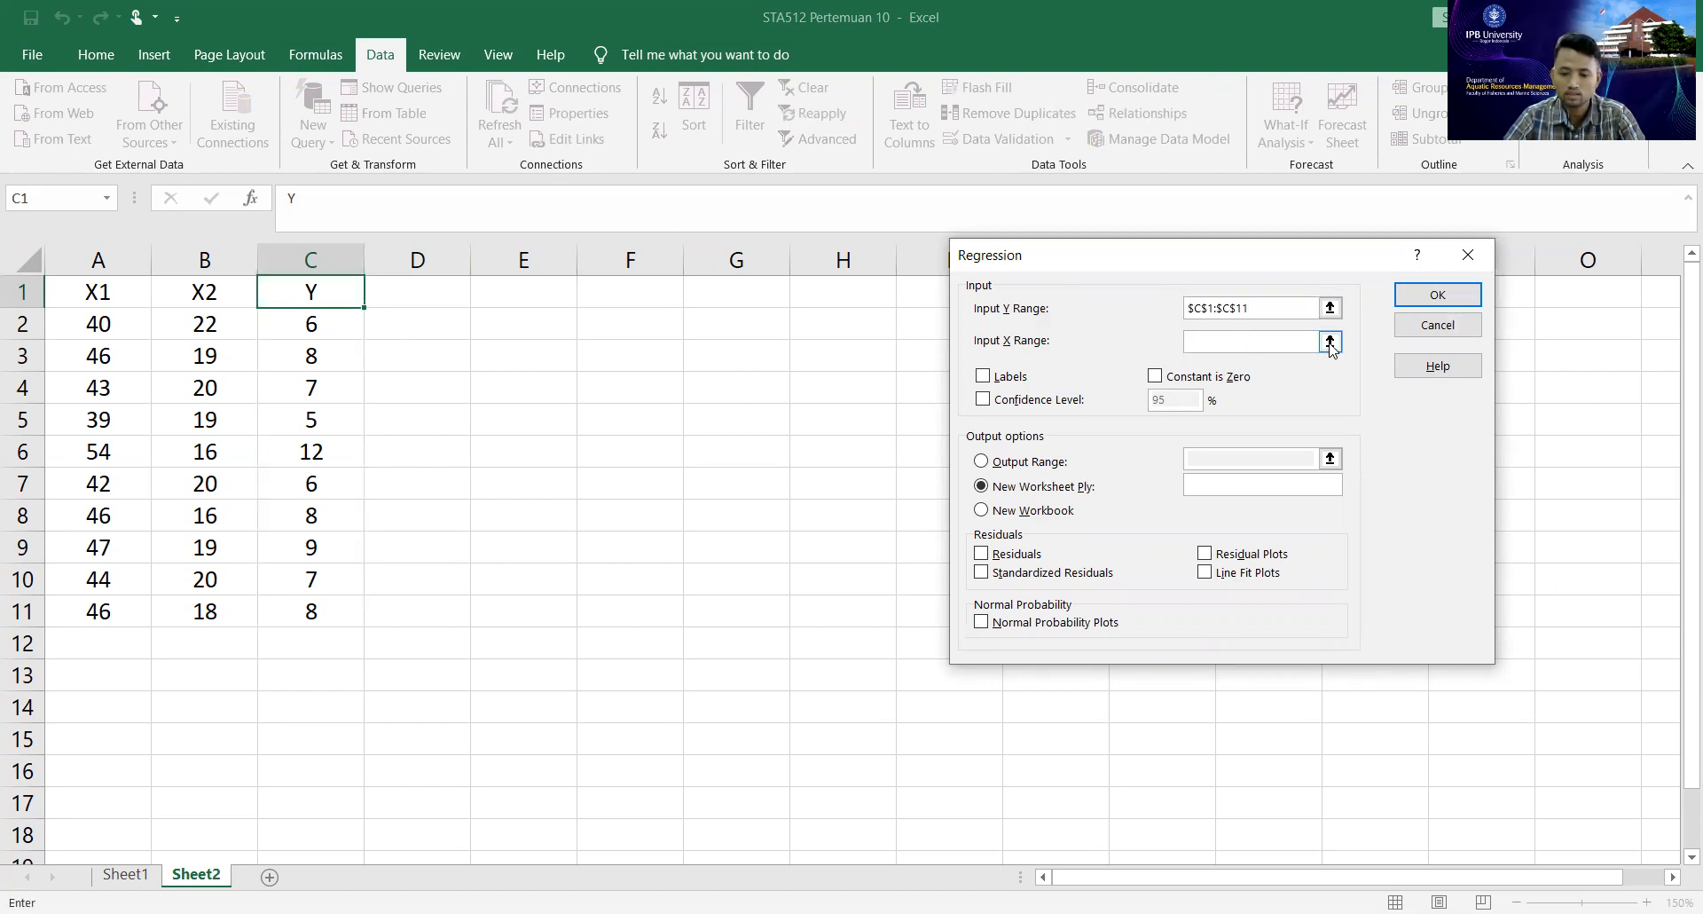
{"action": "left_click", "coordinate": [1330, 341]}
{"action": "left_click_drag", "start_coordinate": [67, 277], "coordinate": [213, 603]}
{"action": "key", "text": "Return"}
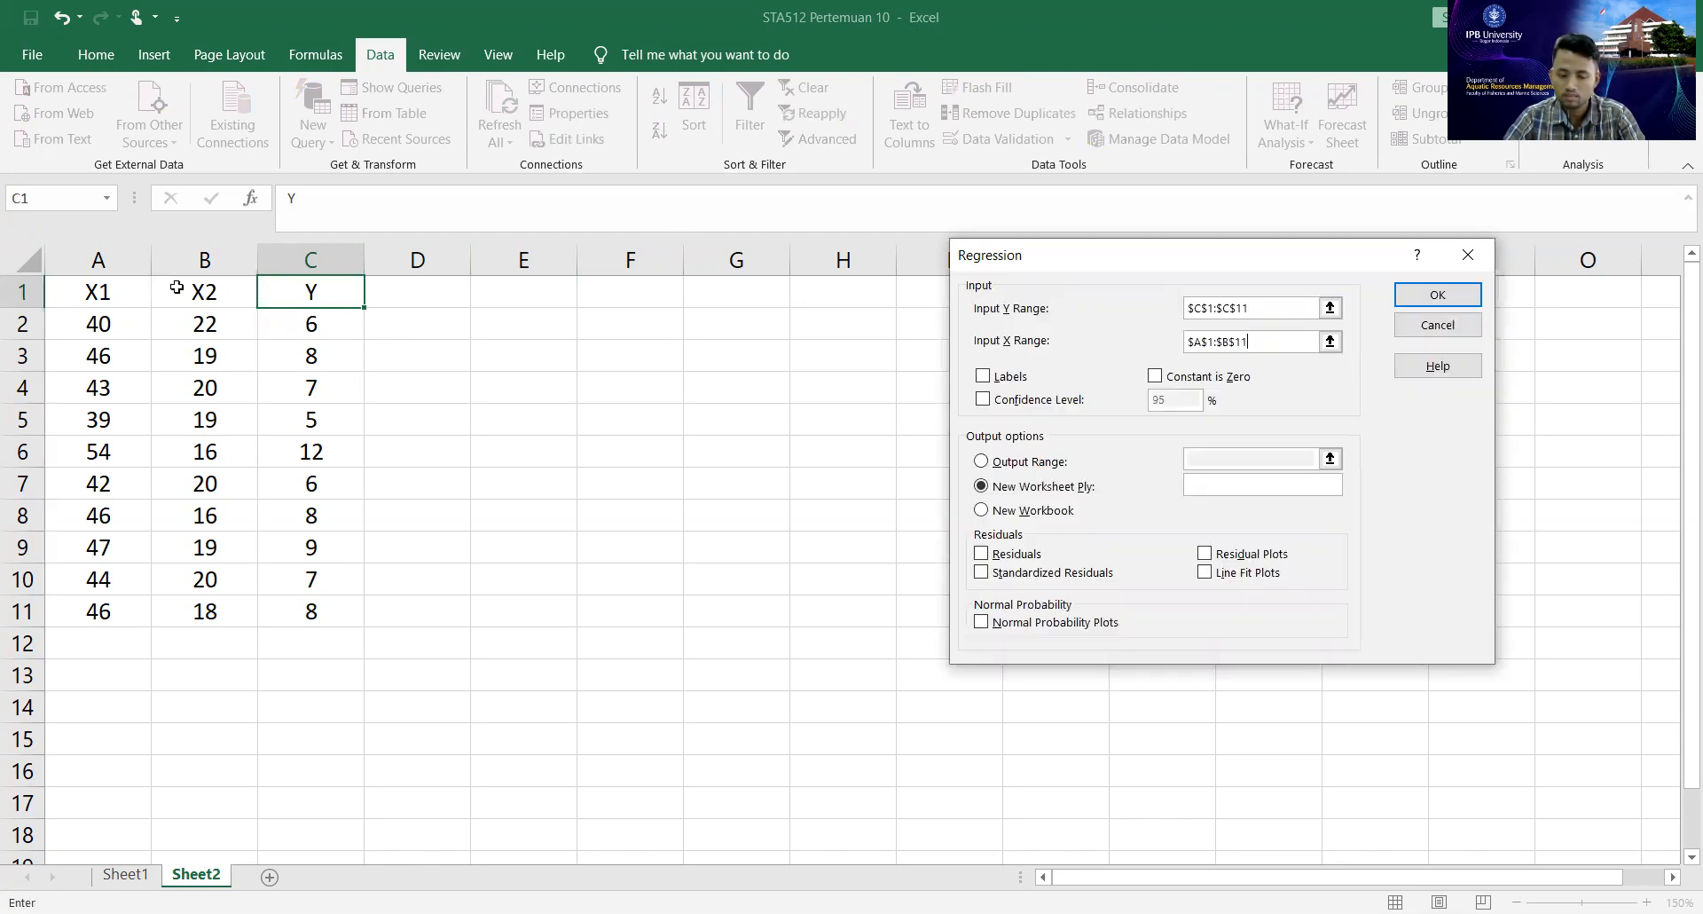
{"action": "left_click", "coordinate": [988, 379]}
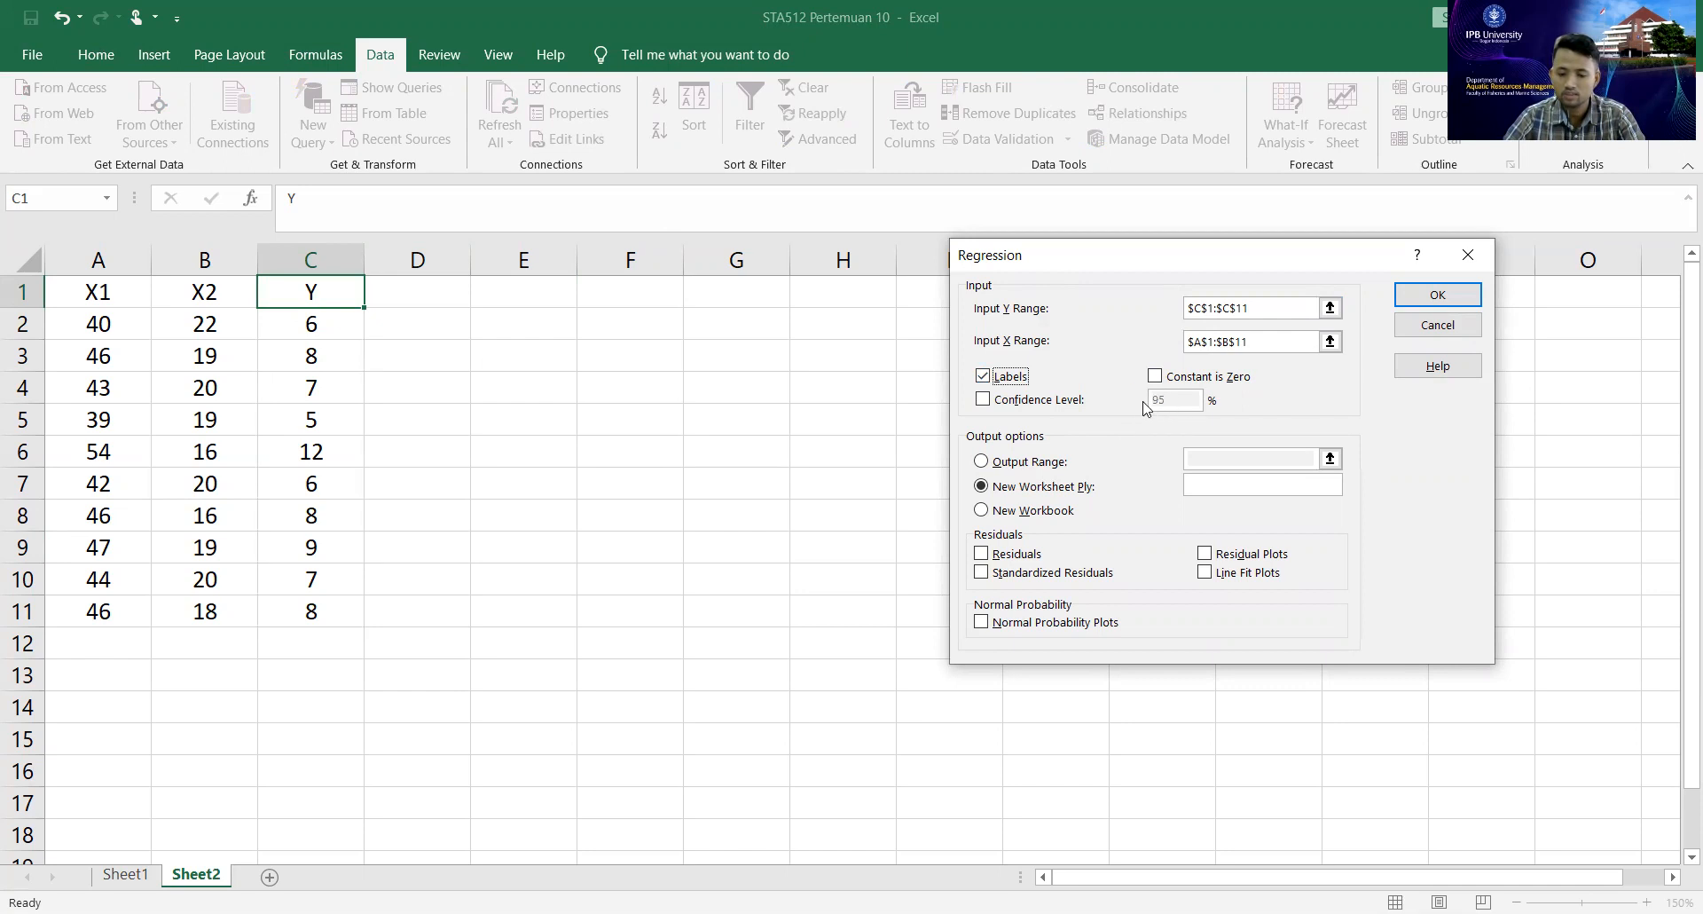
Set the regression's output range to cell E1 of the current sheet and run the analysis.
{"action": "left_click", "coordinate": [981, 461]}
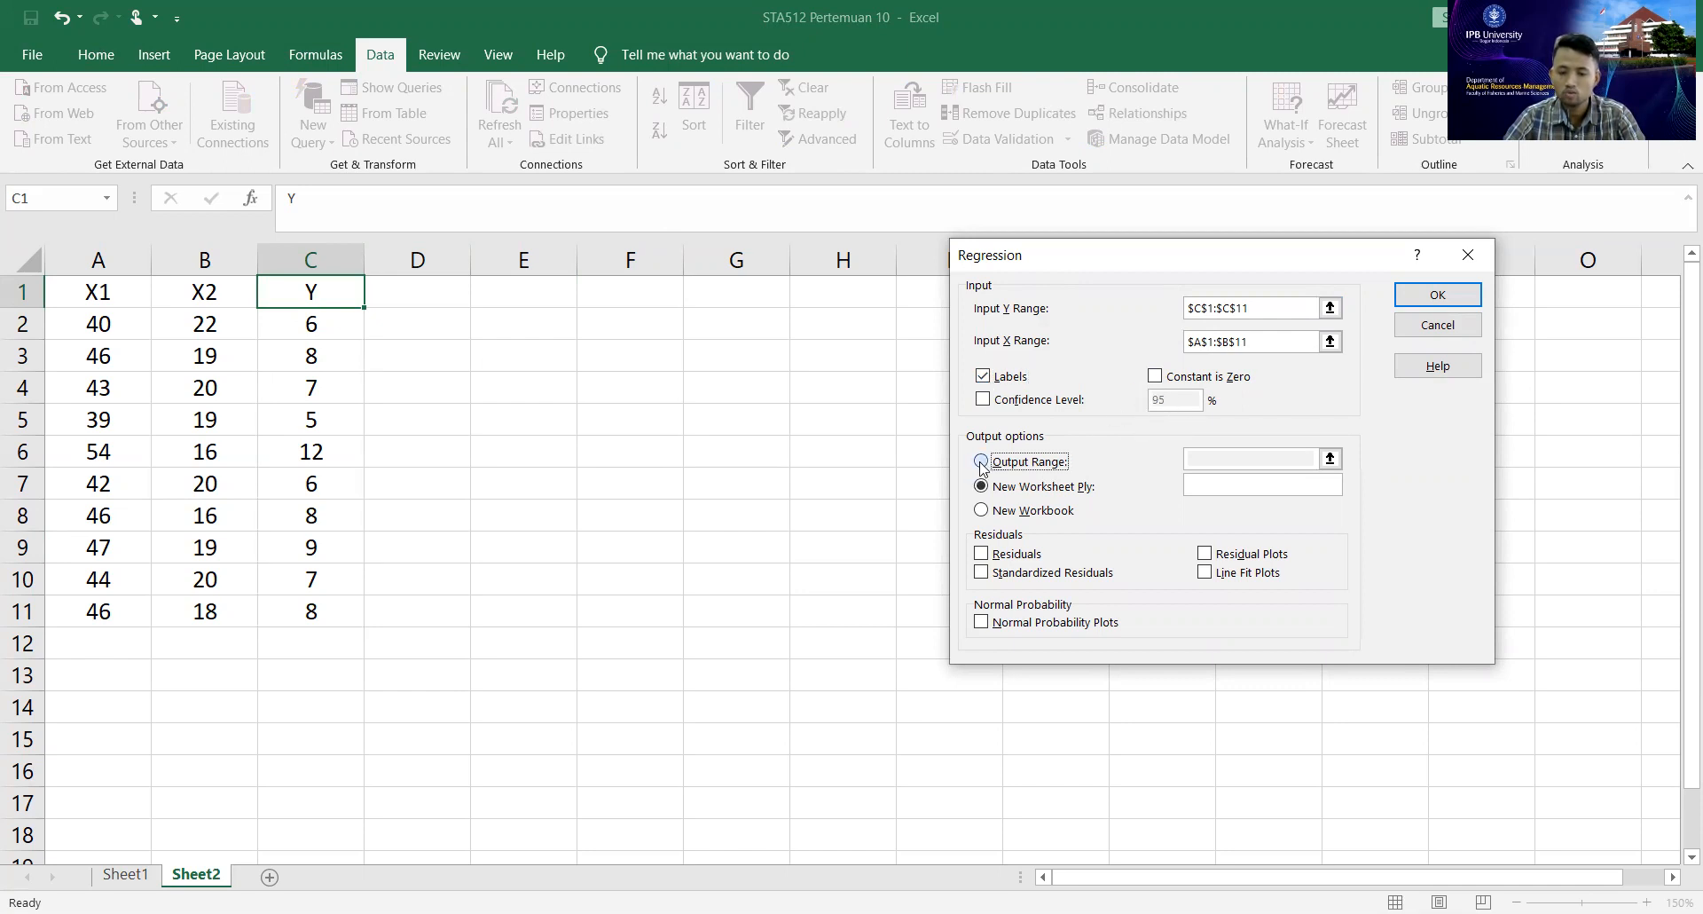
{"action": "left_click", "coordinate": [1220, 457]}
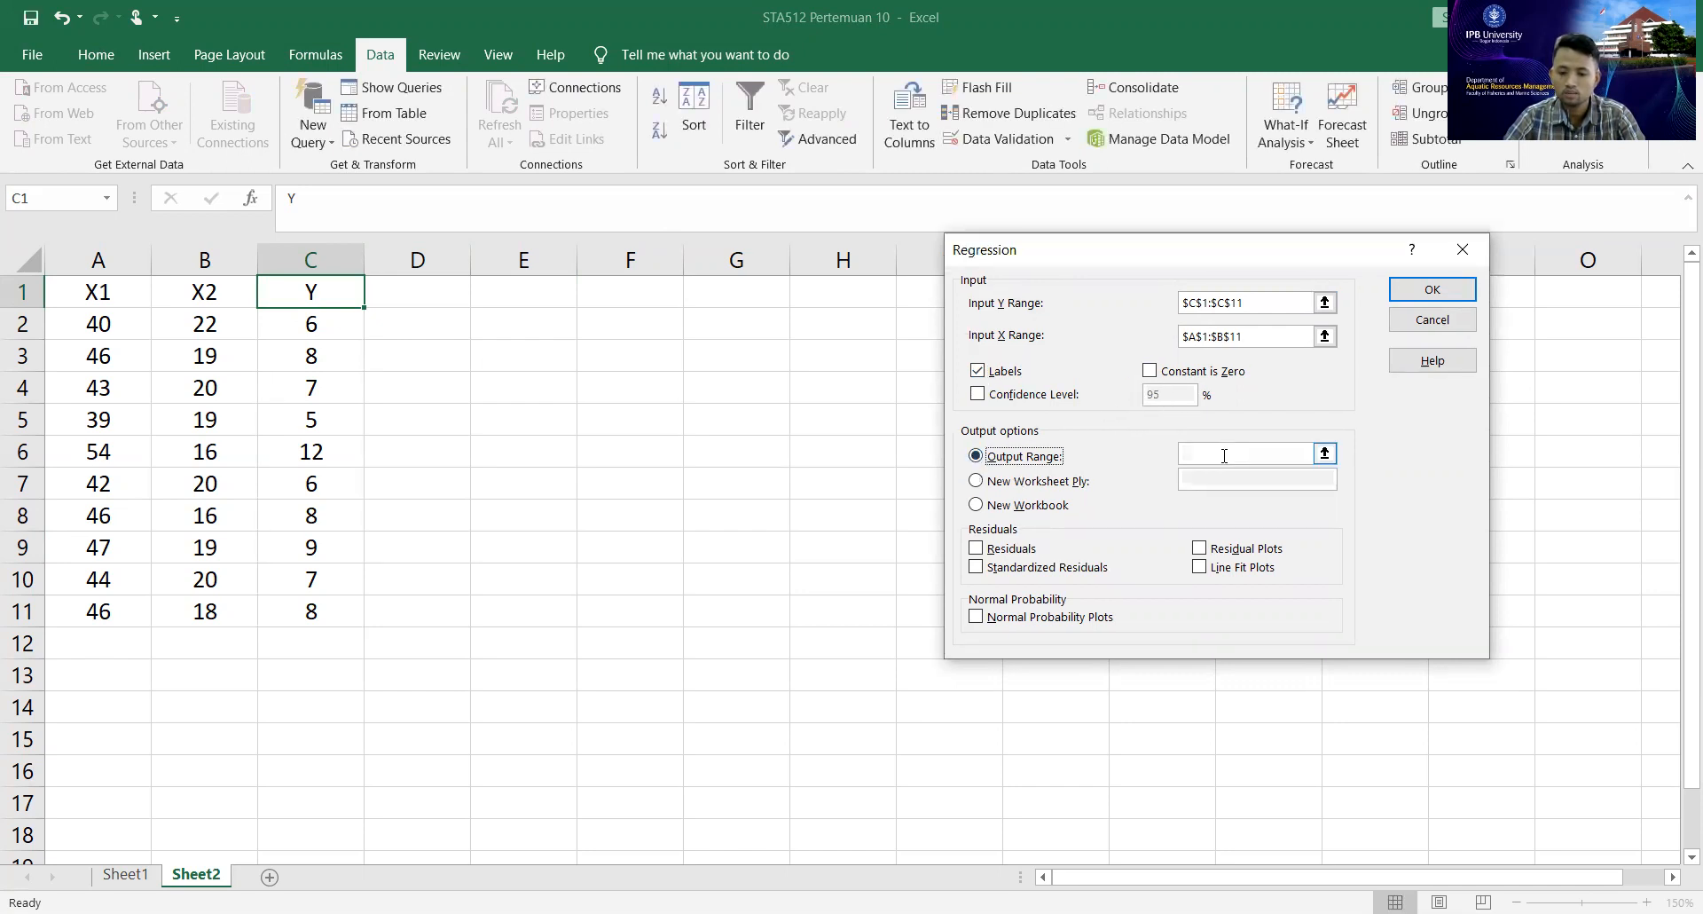
{"action": "left_click", "coordinate": [1325, 454]}
{"action": "left_click", "coordinate": [536, 295]}
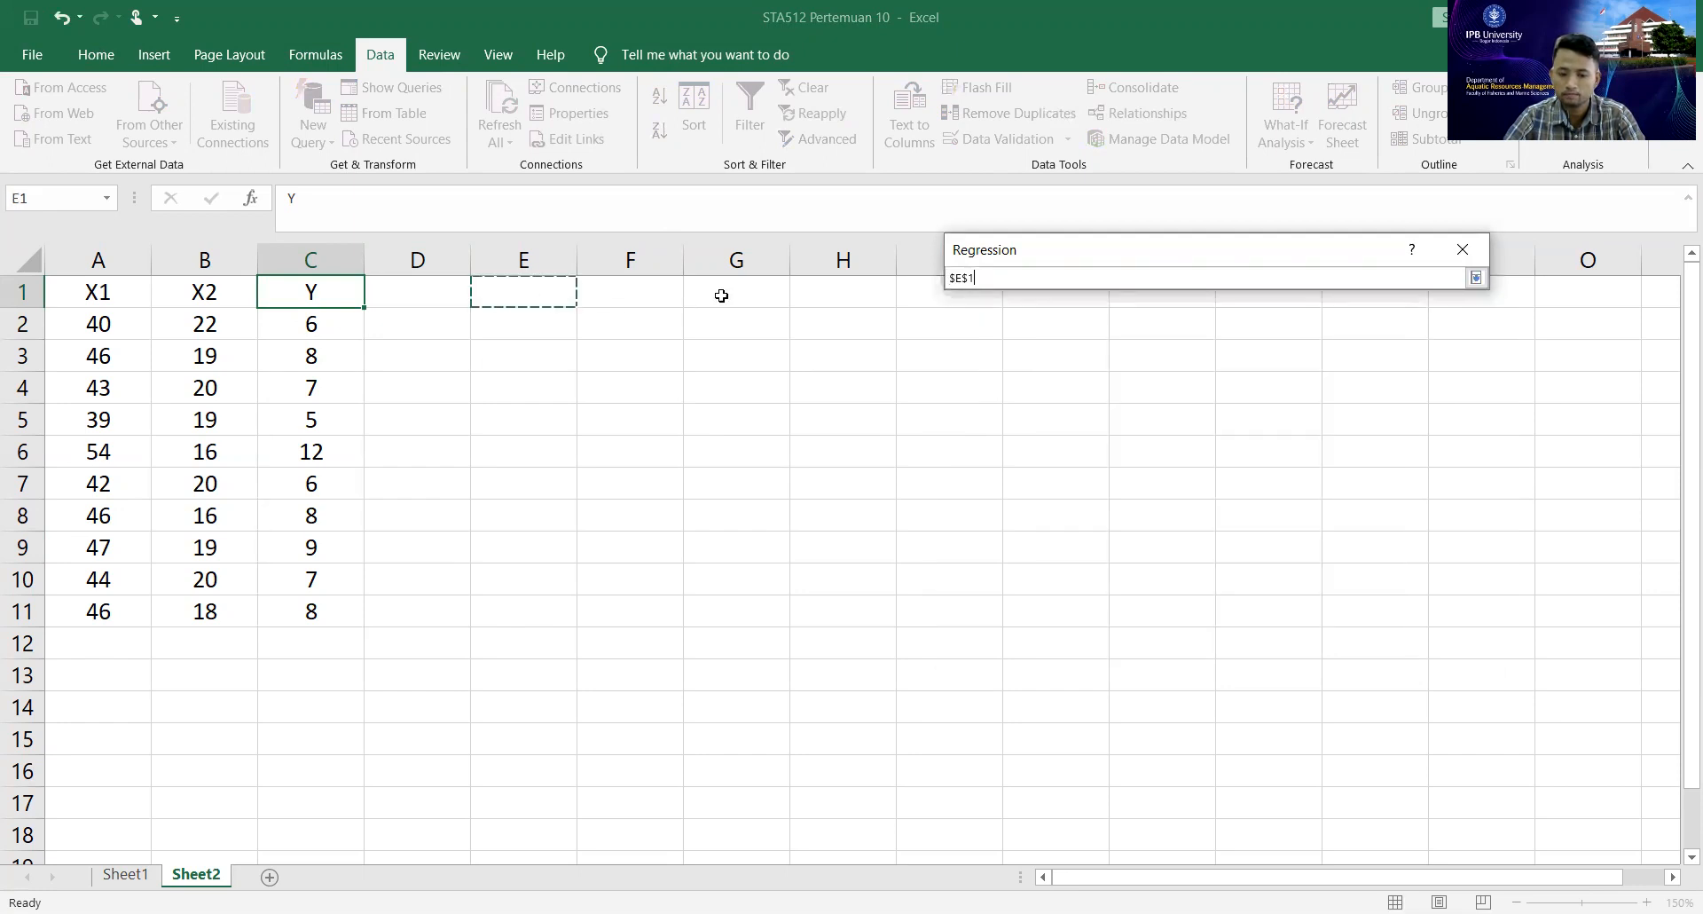
{"action": "left_click", "coordinate": [1476, 278]}
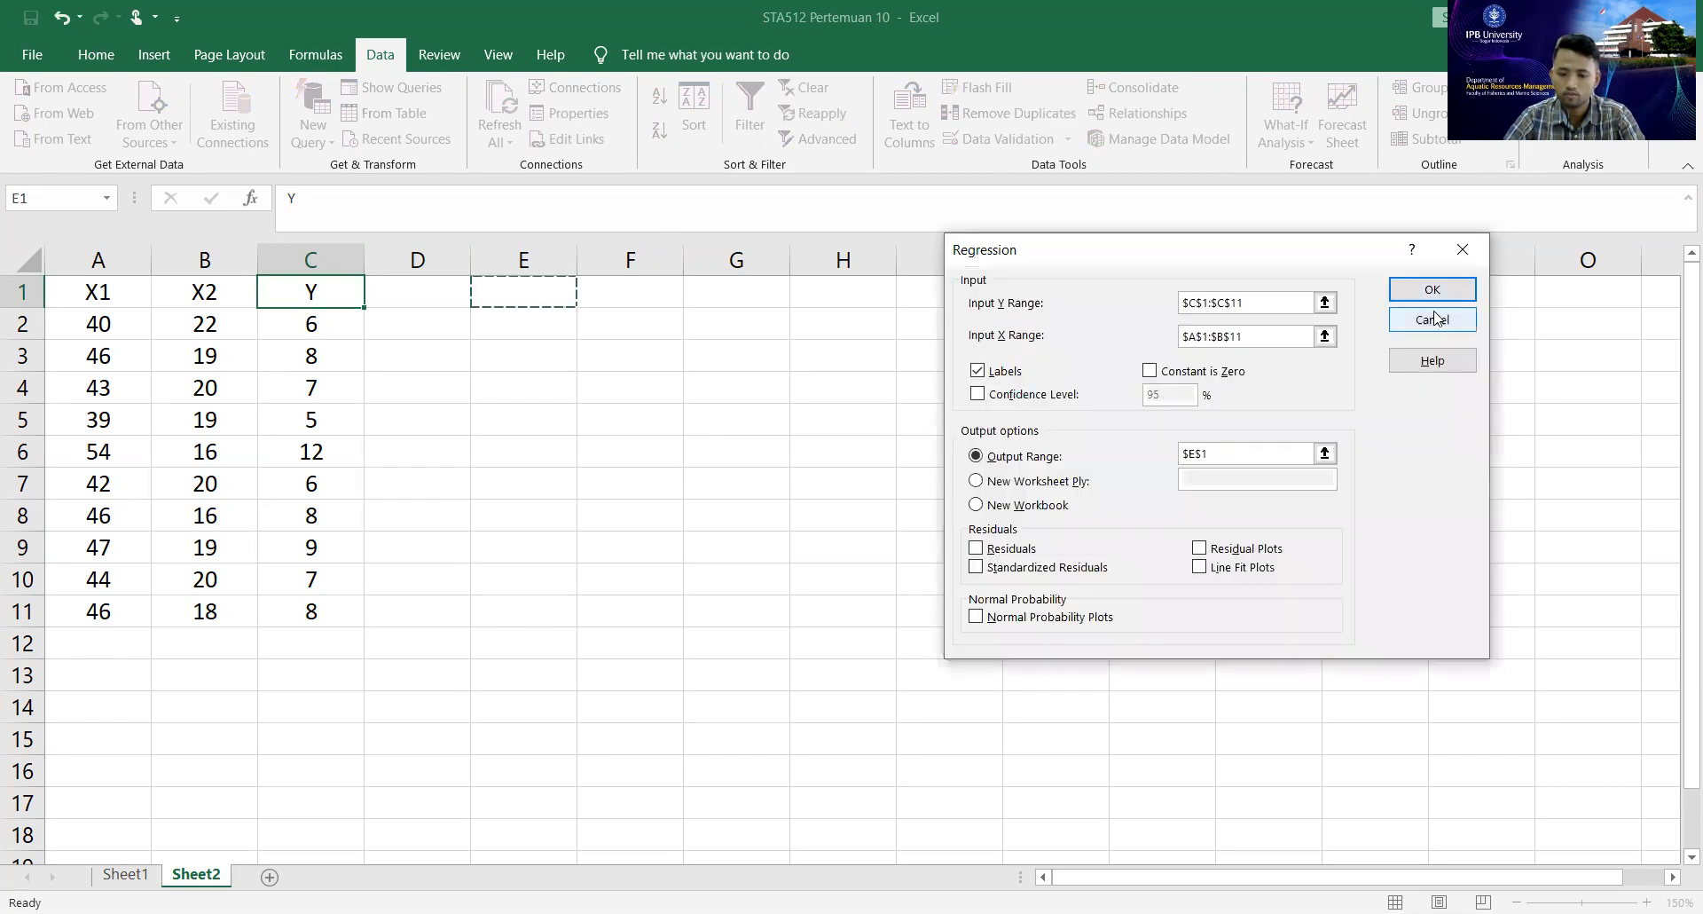
{"action": "left_click", "coordinate": [1432, 300]}
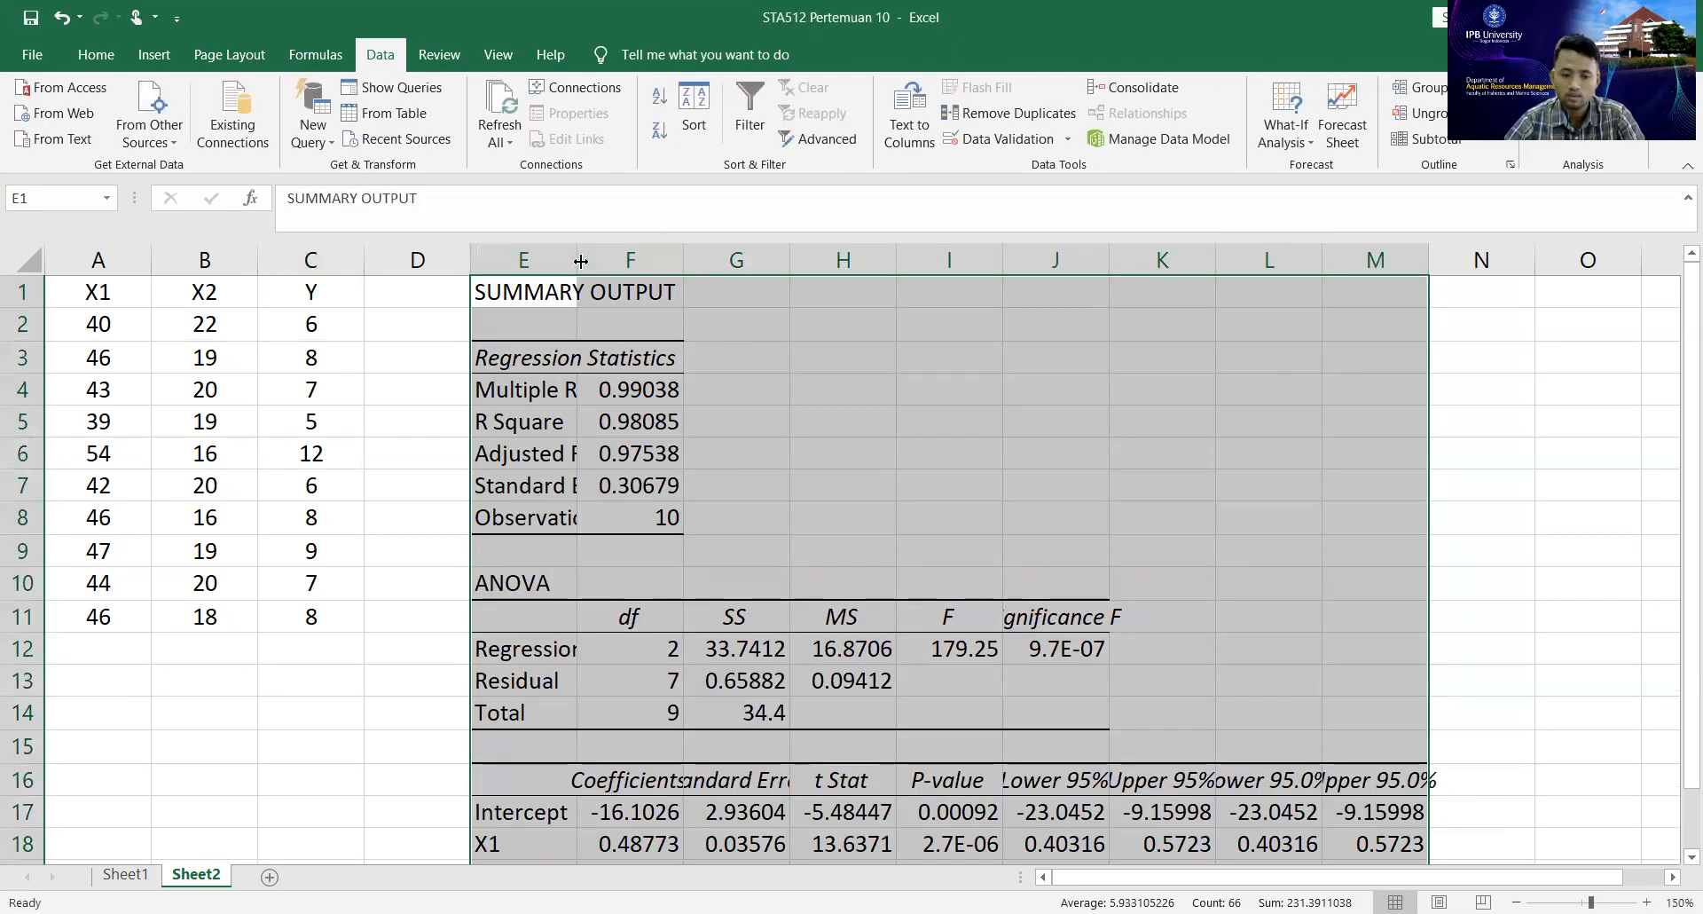
Widen column E so the row labels of the regression summary fit completely.
{"action": "left_click_drag", "start_coordinate": [654, 261], "coordinate": [685, 260]}
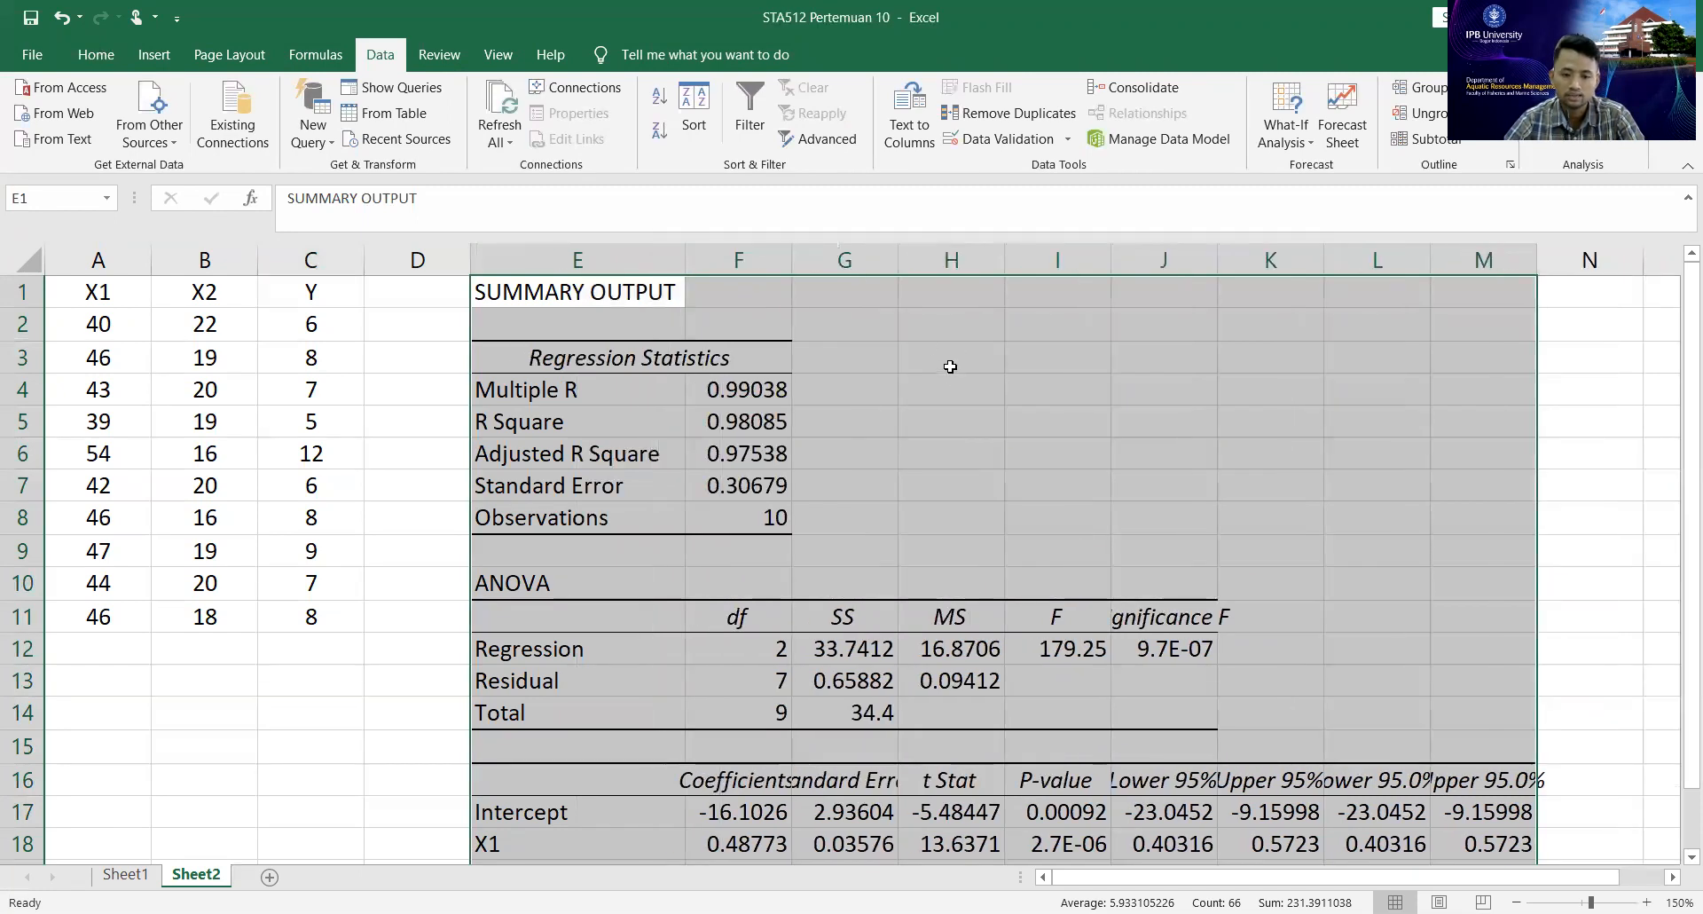
{"action": "left_click", "coordinate": [825, 430]}
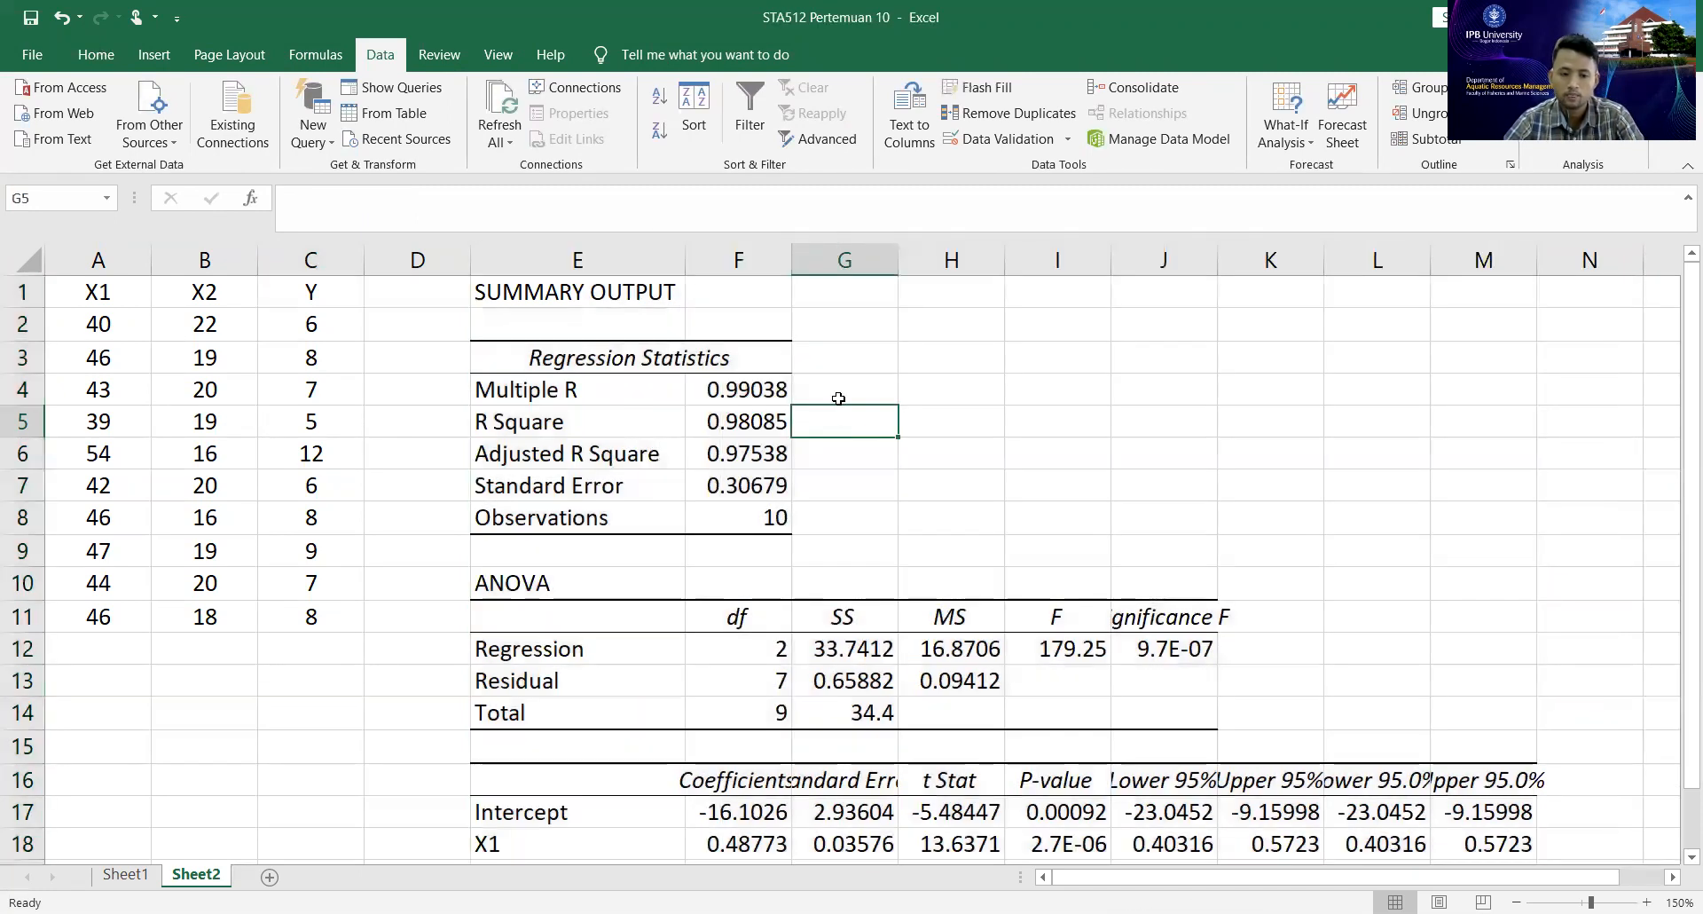
{"action": "left_click", "coordinate": [593, 298]}
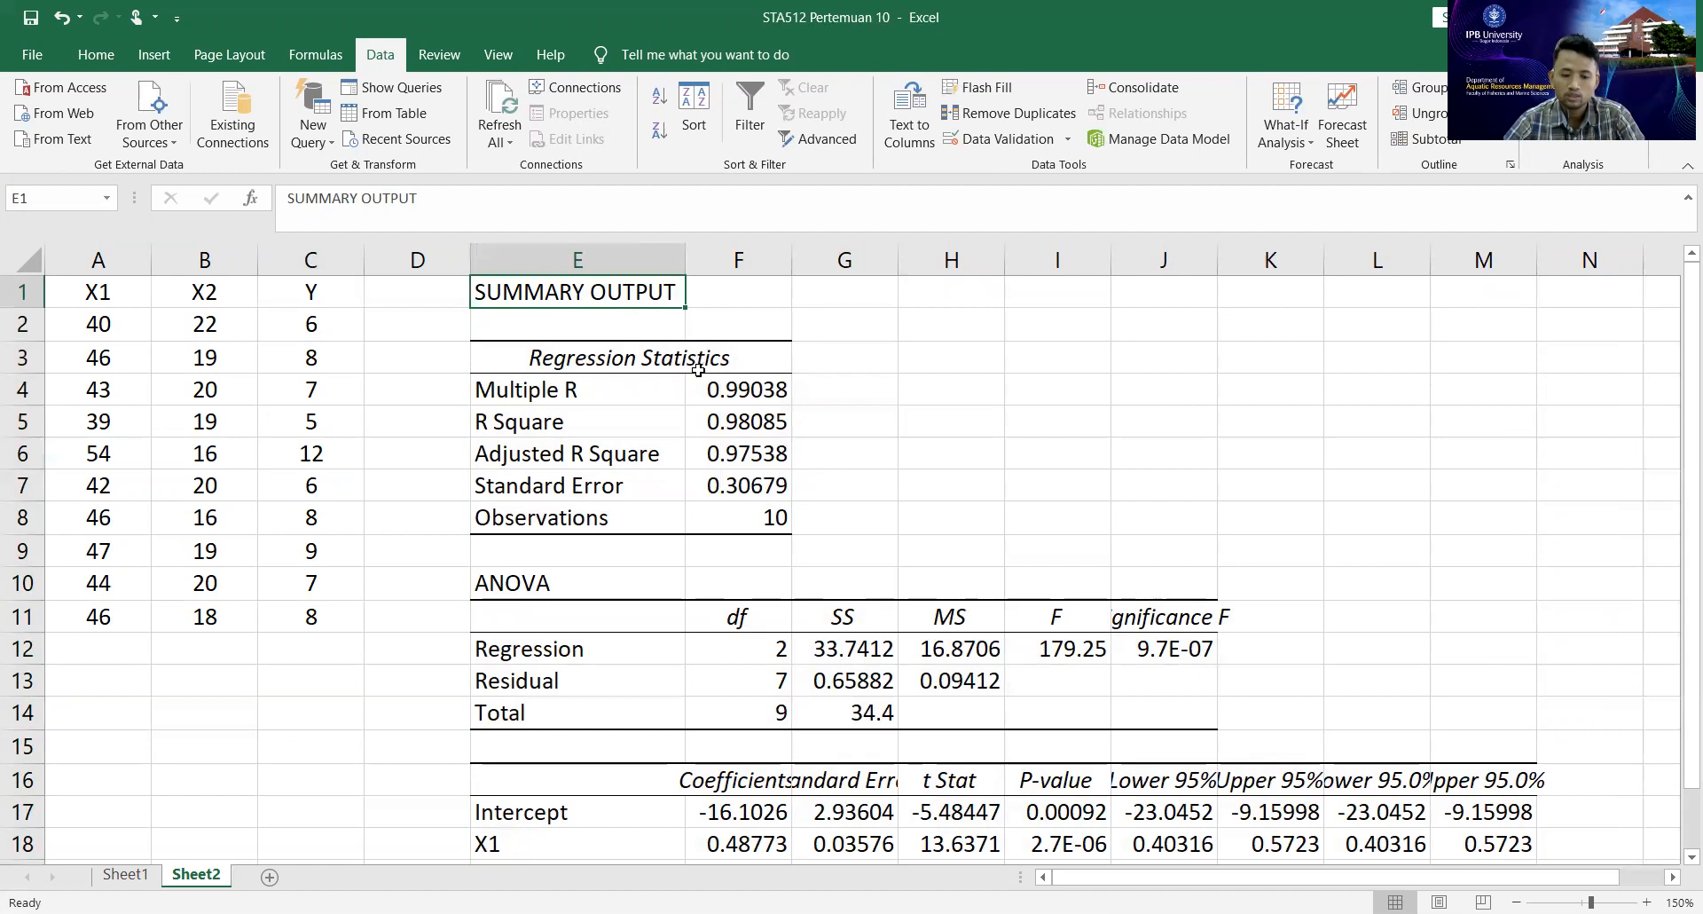
{"action": "left_click", "coordinate": [590, 358]}
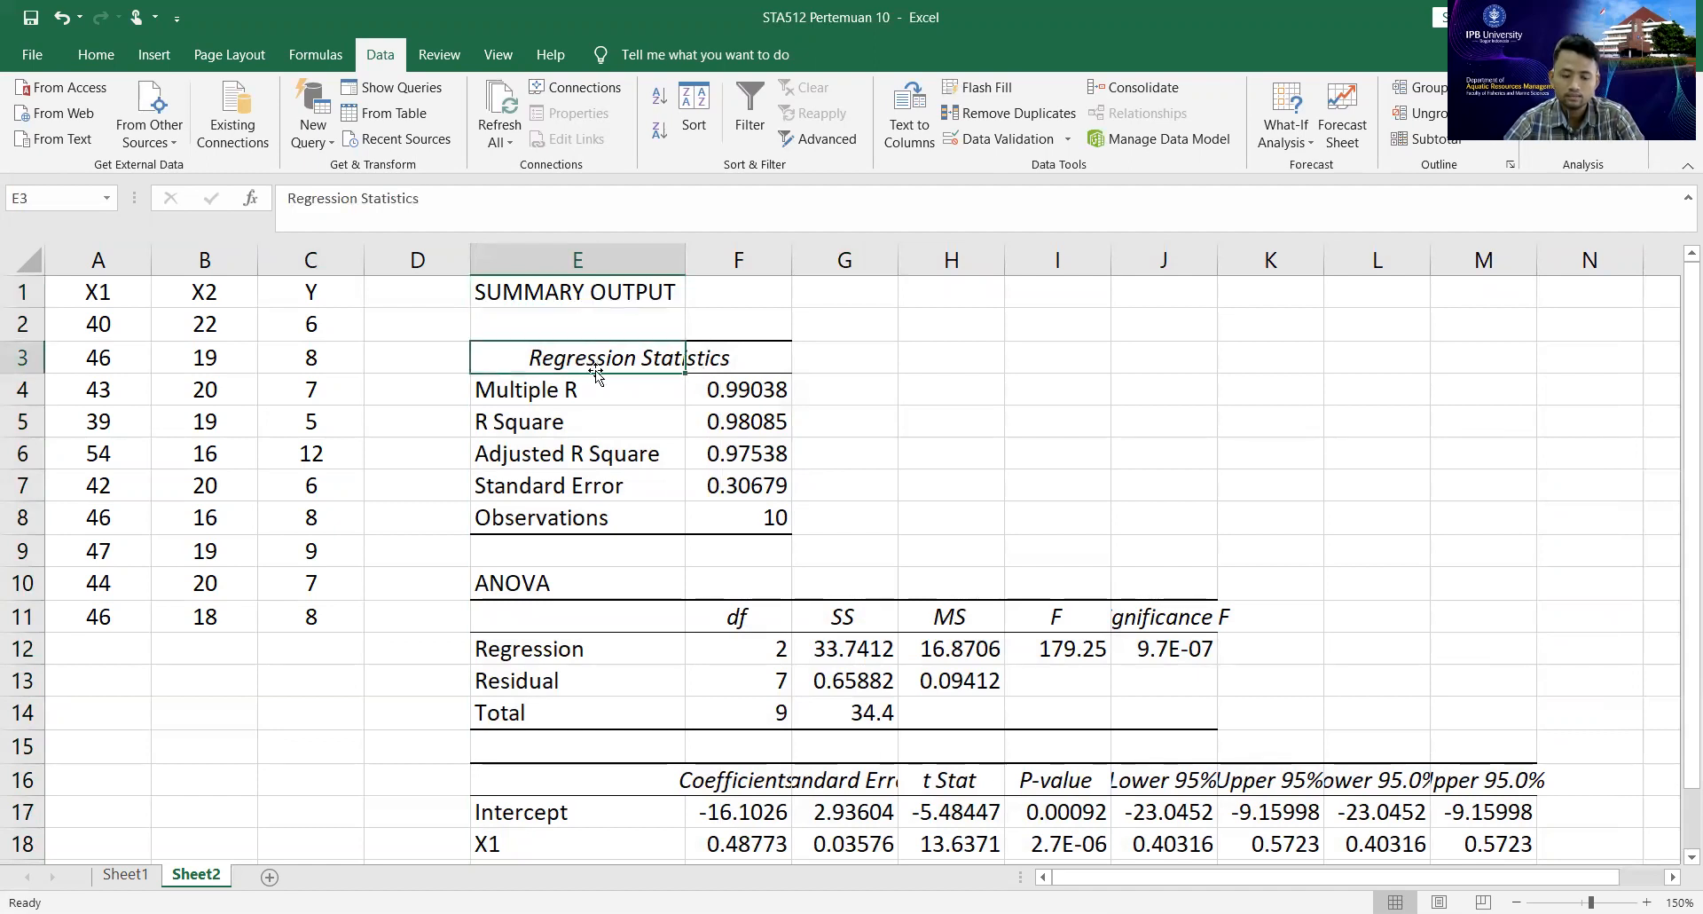
{"action": "left_click", "coordinate": [602, 389]}
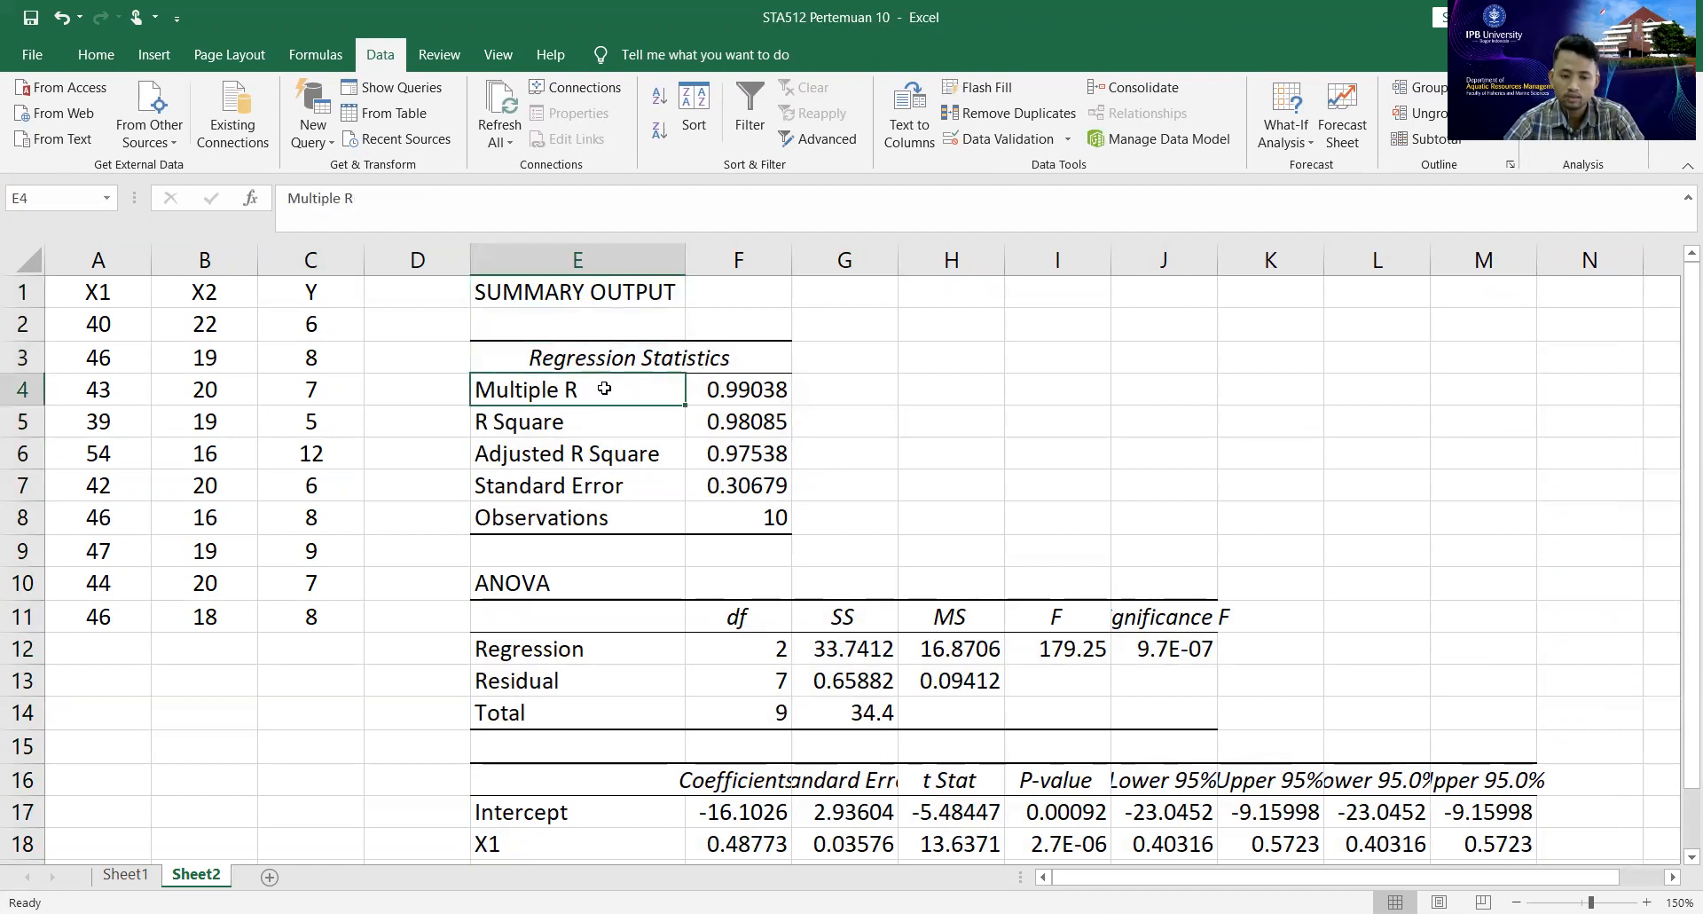
Fill the R Square label and value in E5:F5 with yellow.
{"action": "left_click", "coordinate": [607, 426]}
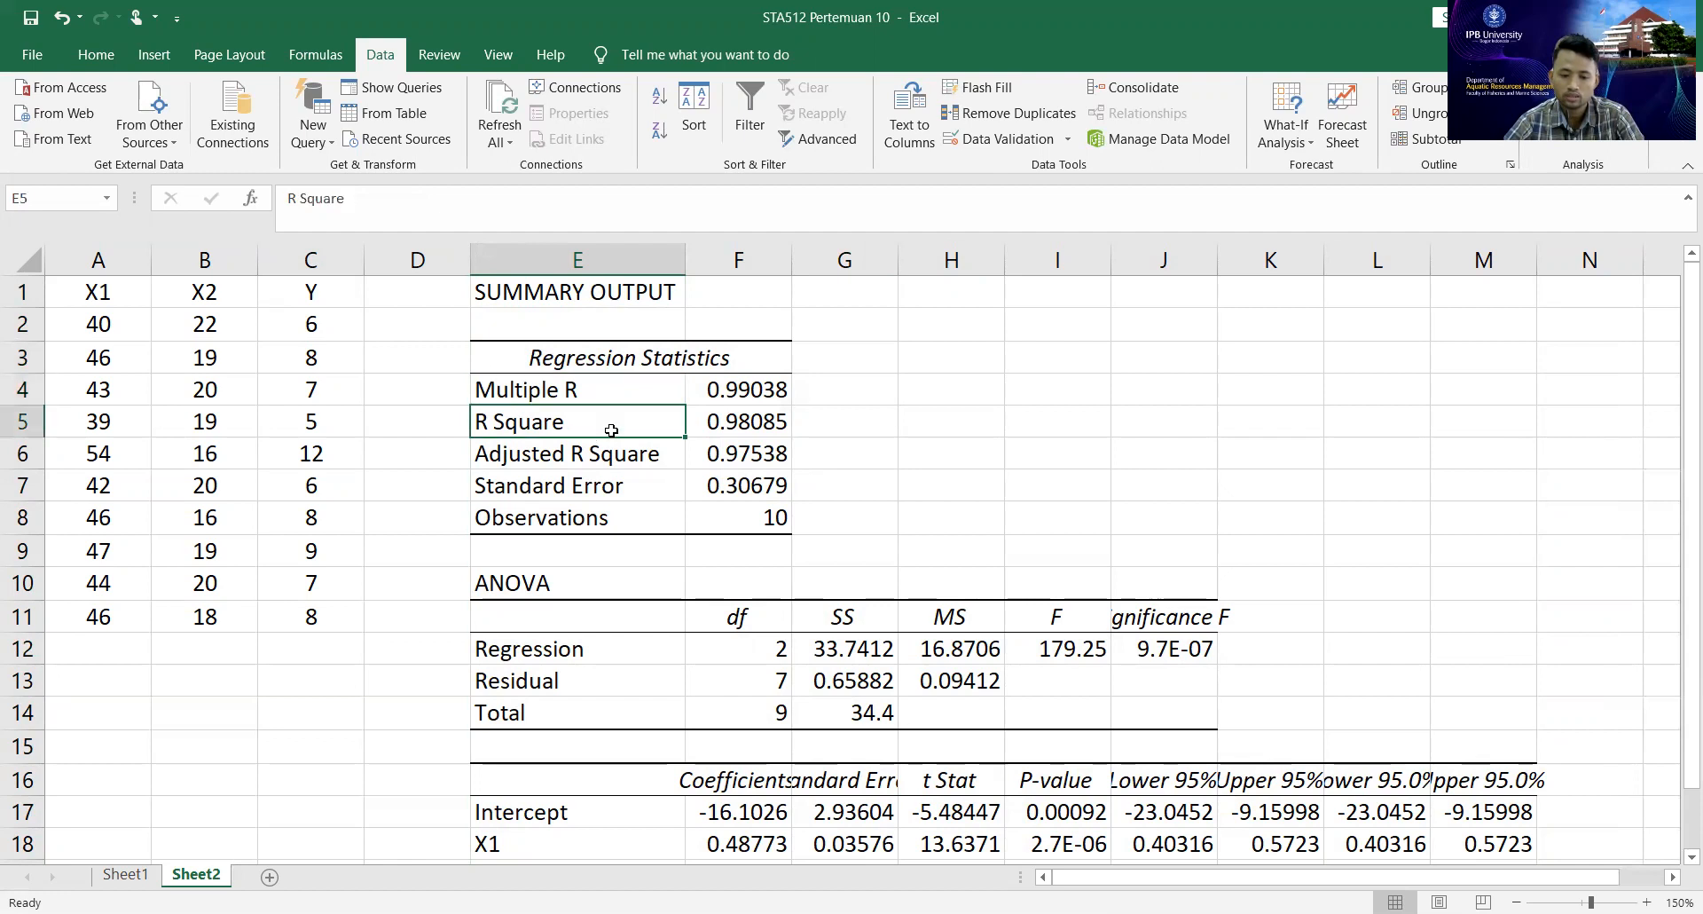
{"action": "left_click", "coordinate": [701, 425], "text": "shift"}
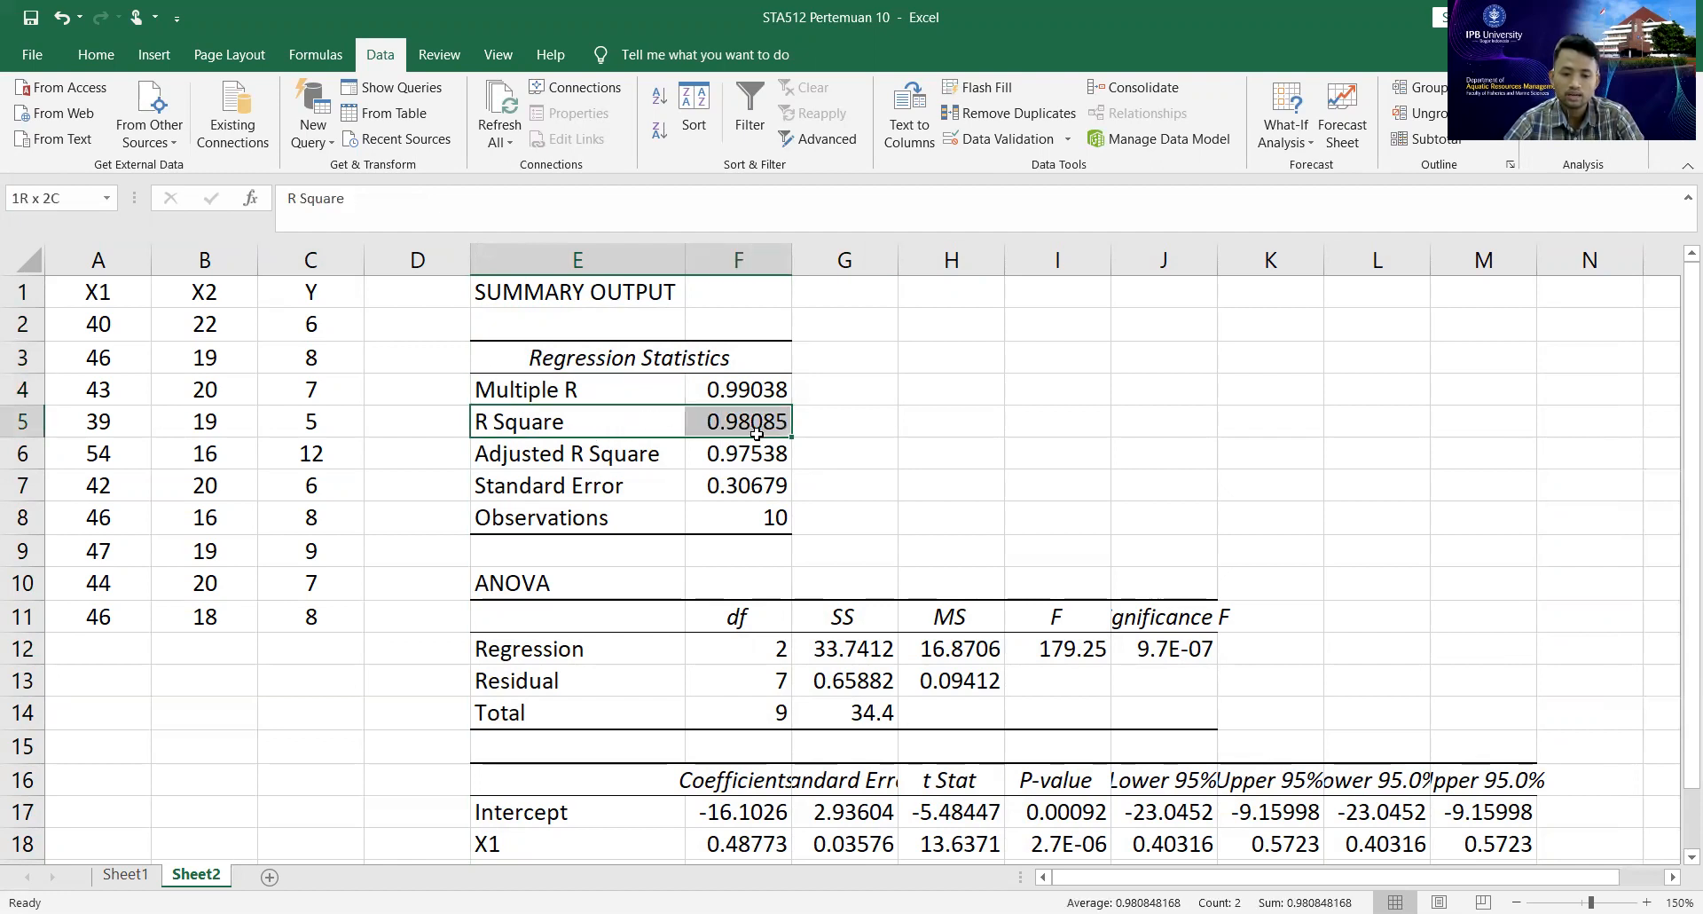
{"action": "left_click", "coordinate": [96, 55]}
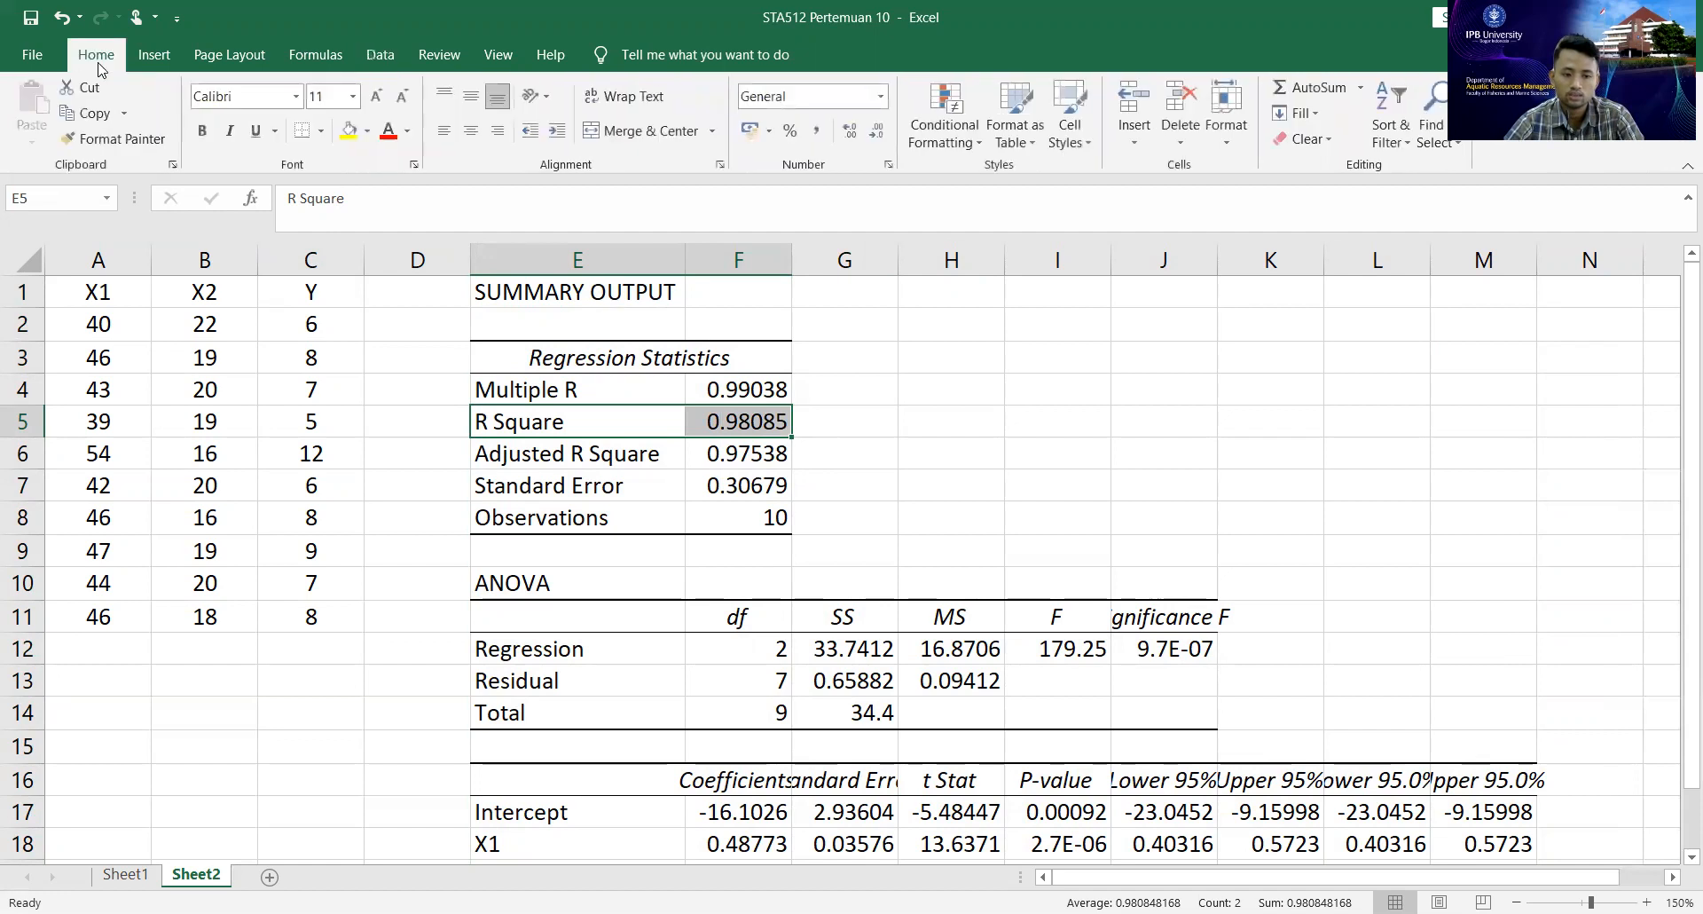
{"action": "left_click", "coordinate": [349, 130]}
Enter the note "Koef Determinasi" in G5 beside the R Square value.
{"action": "left_click", "coordinate": [863, 418]}
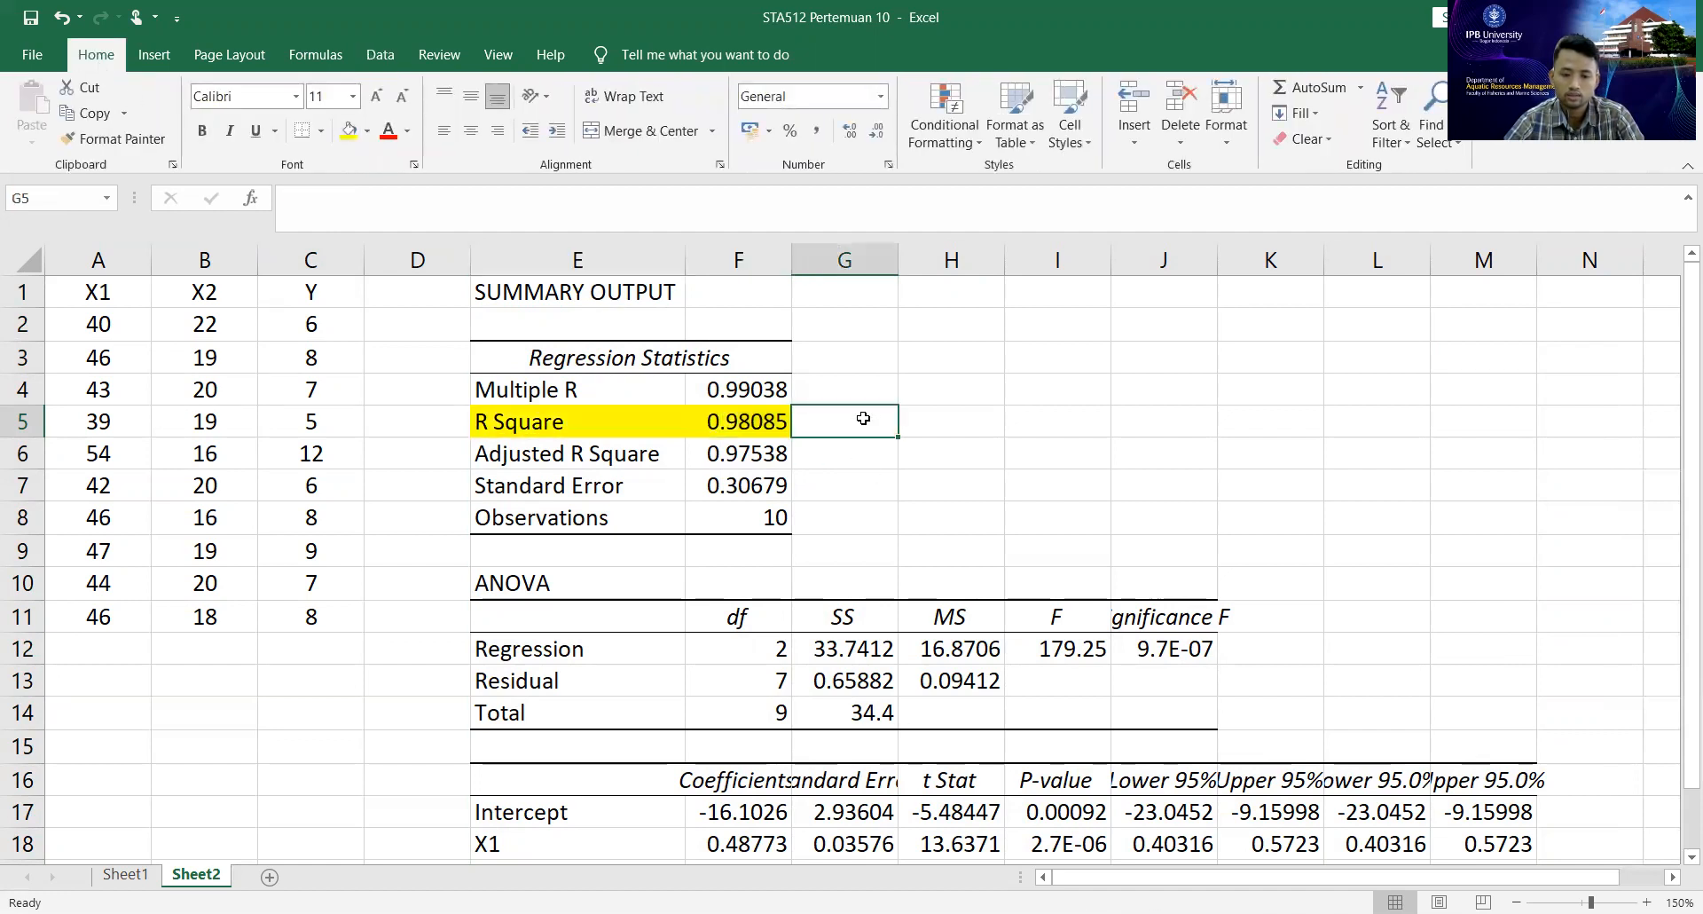
{"action": "type", "text": "Koe"}
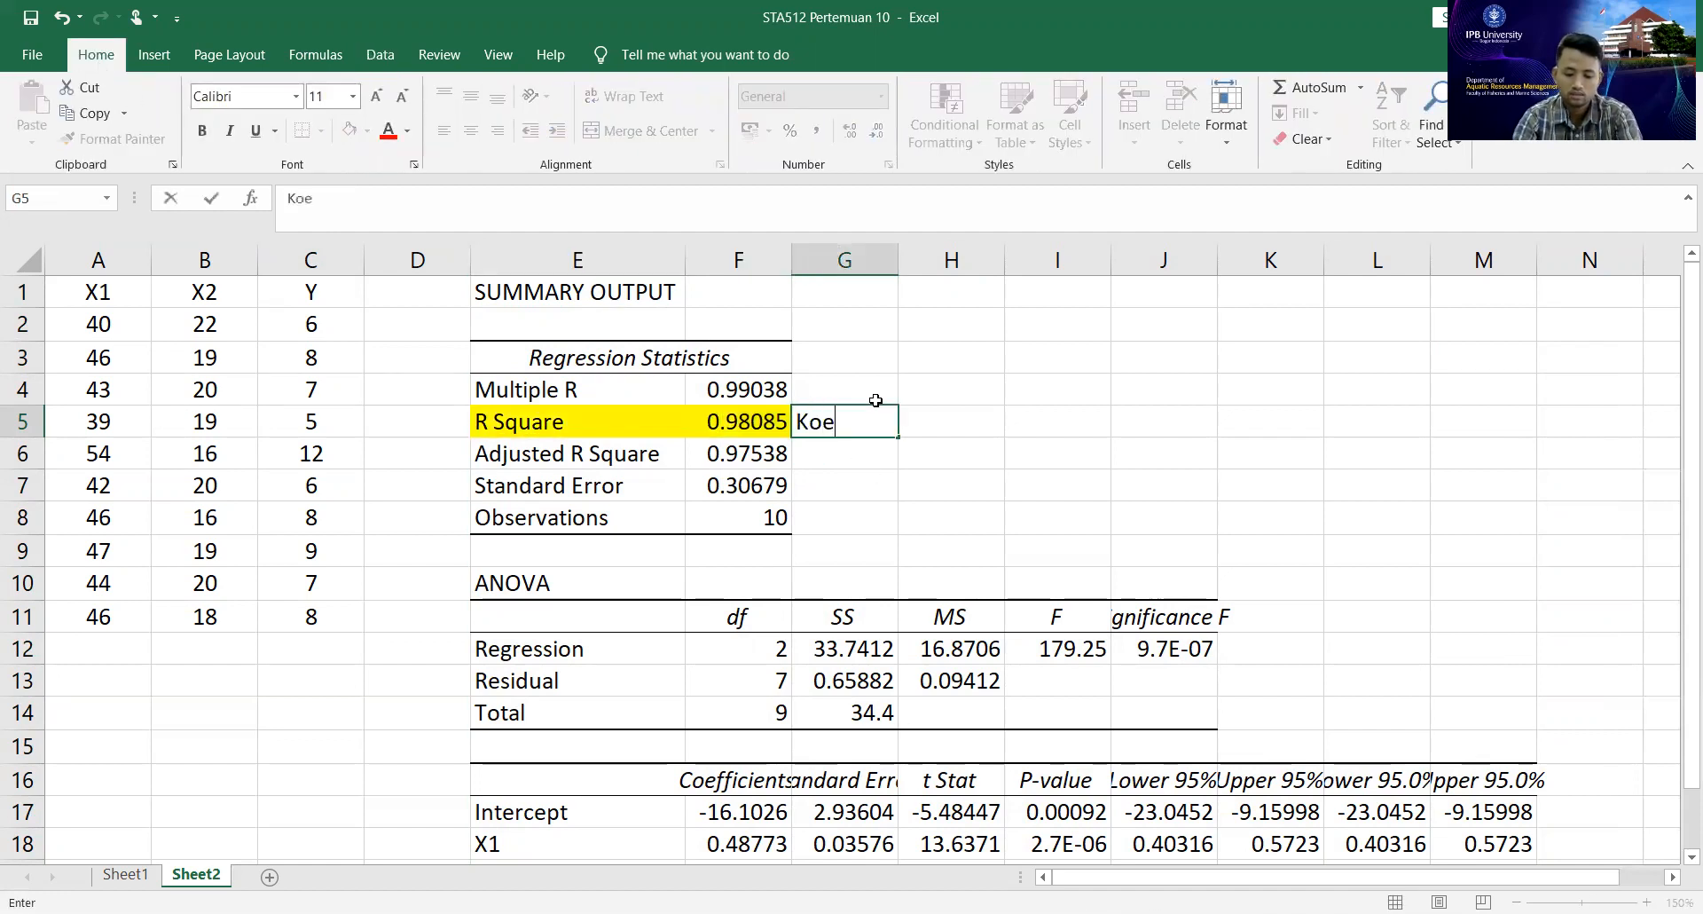
{"action": "type", "text": "f Determinasi"}
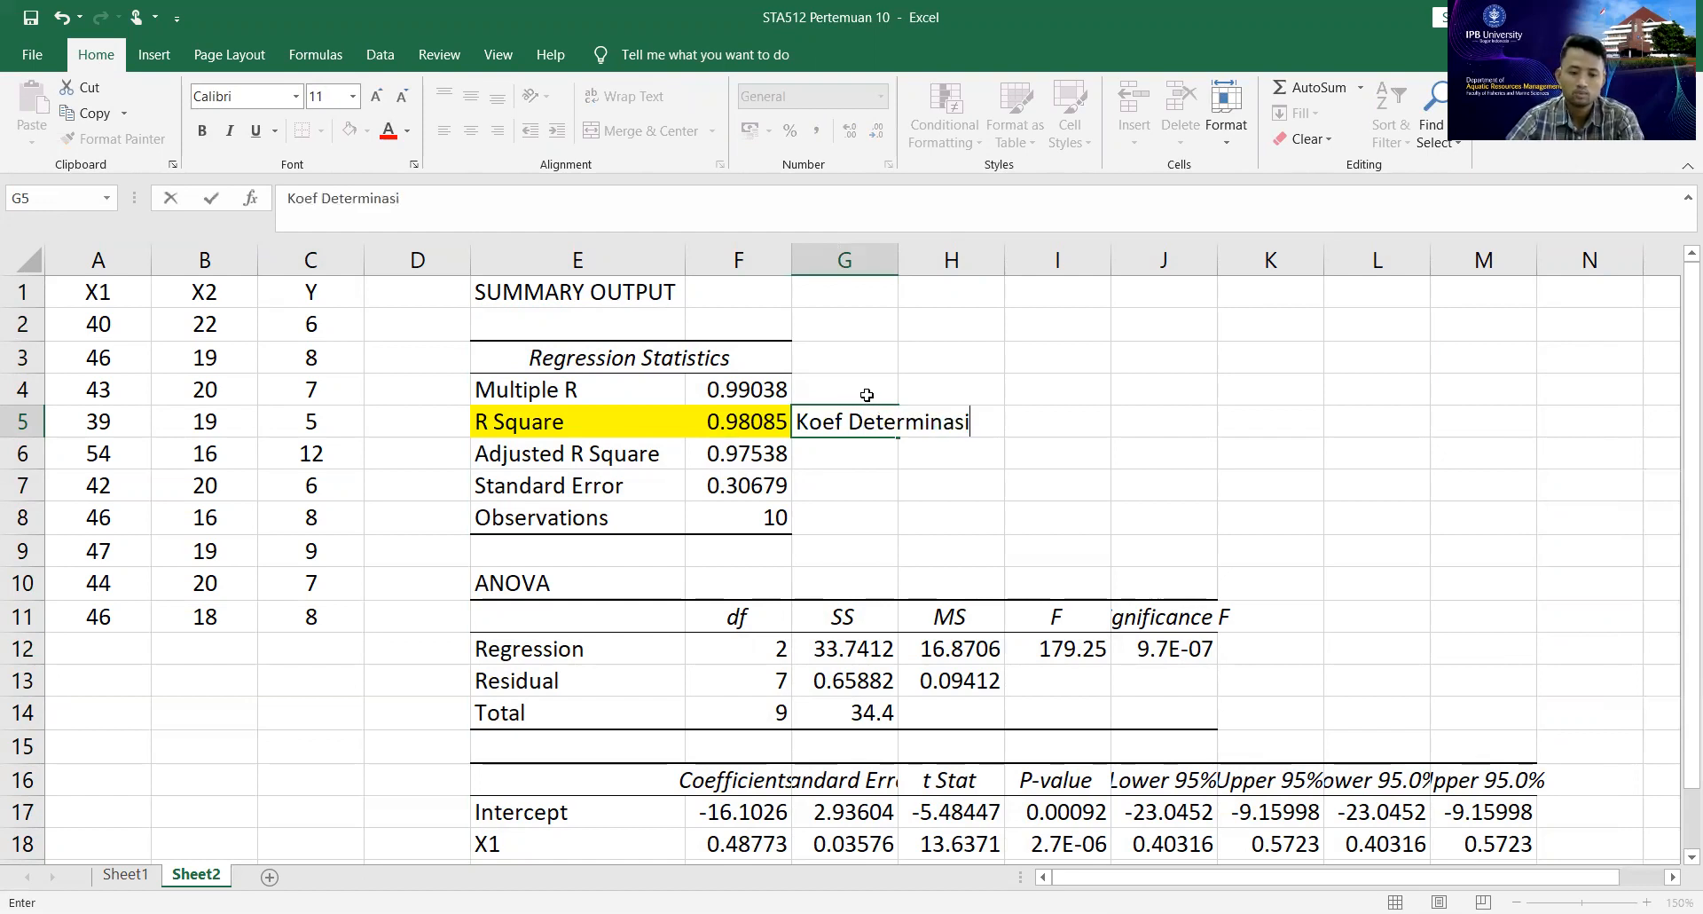
Enter the note "Koef Korelasi" in G4 beside the Multiple R value.
{"action": "left_click", "coordinate": [868, 391]}
{"action": "type", "text": "Koef D"}
{"action": "key", "text": "BackSpace"}
{"action": "key", "text": "BackSpace"}
{"action": "type", "text": "Ko"}
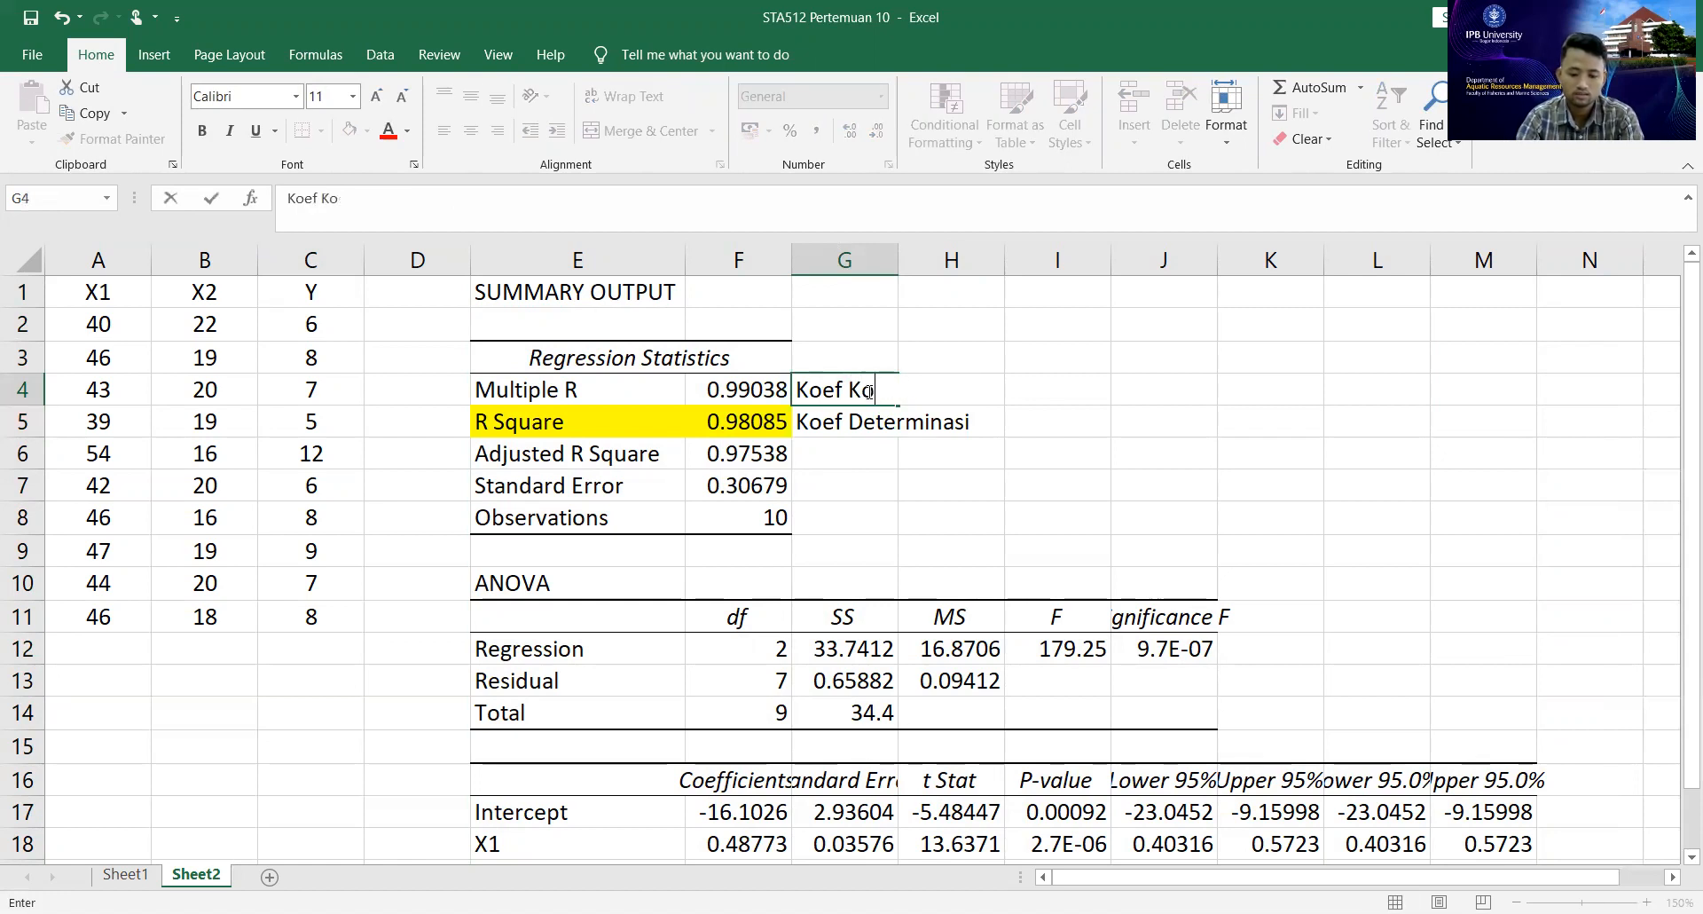
{"action": "type", "text": "relasi"}
{"action": "key", "text": "Return"}
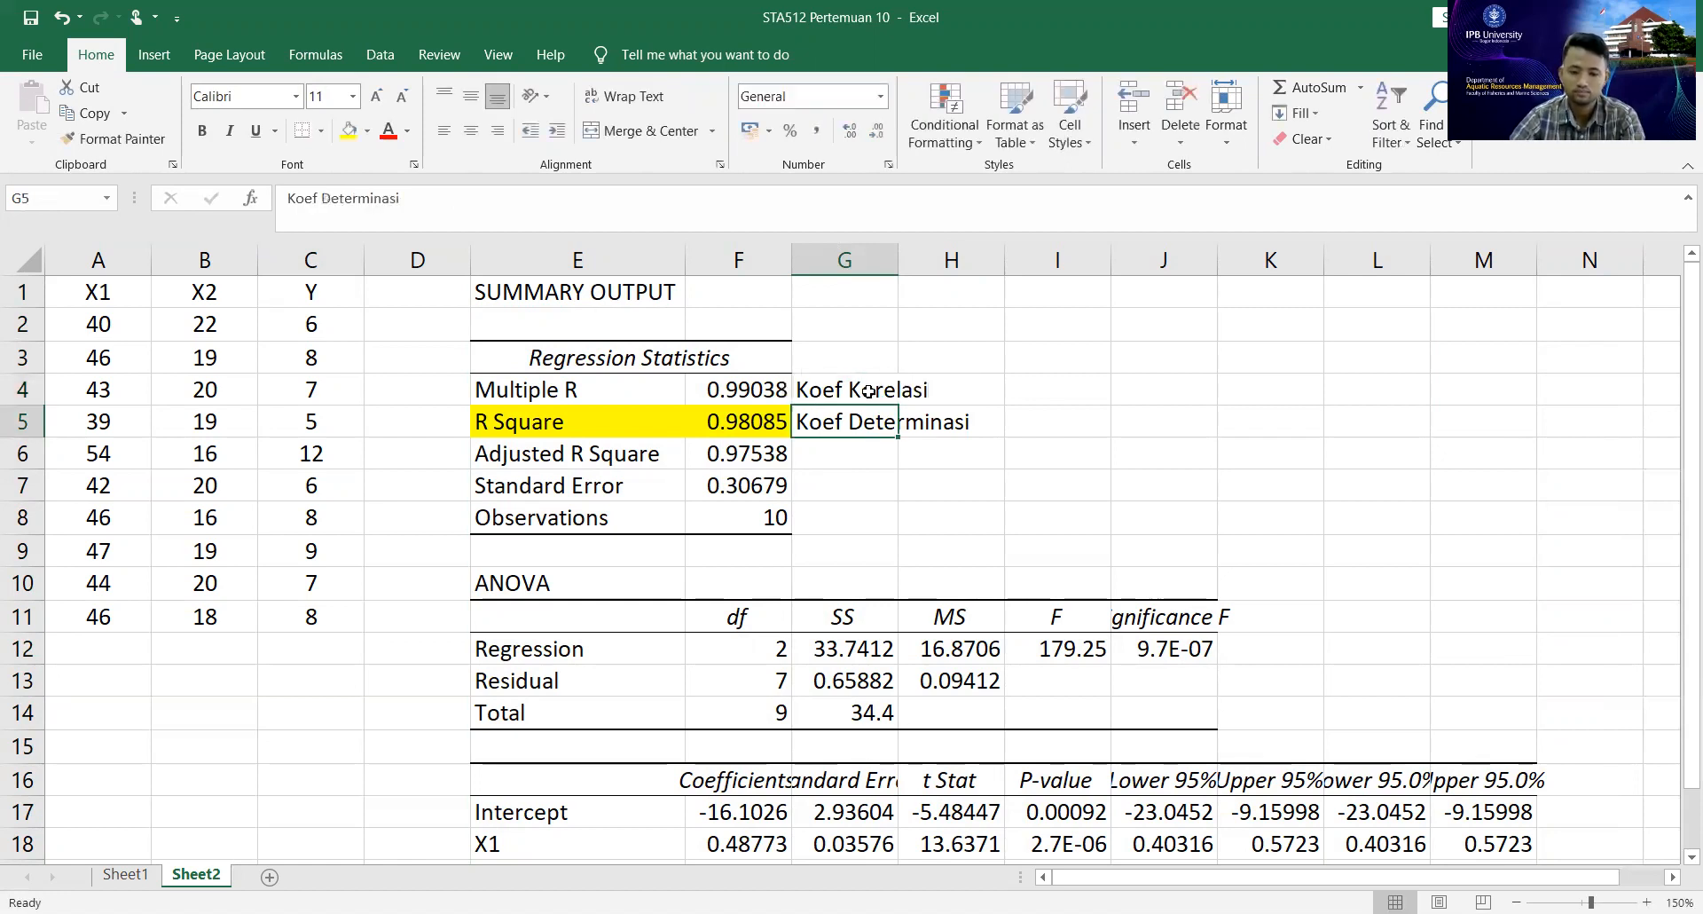
Fill the Multiple R label and value in E4:F4 with green.
{"action": "left_click_drag", "start_coordinate": [632, 389], "coordinate": [764, 389]}
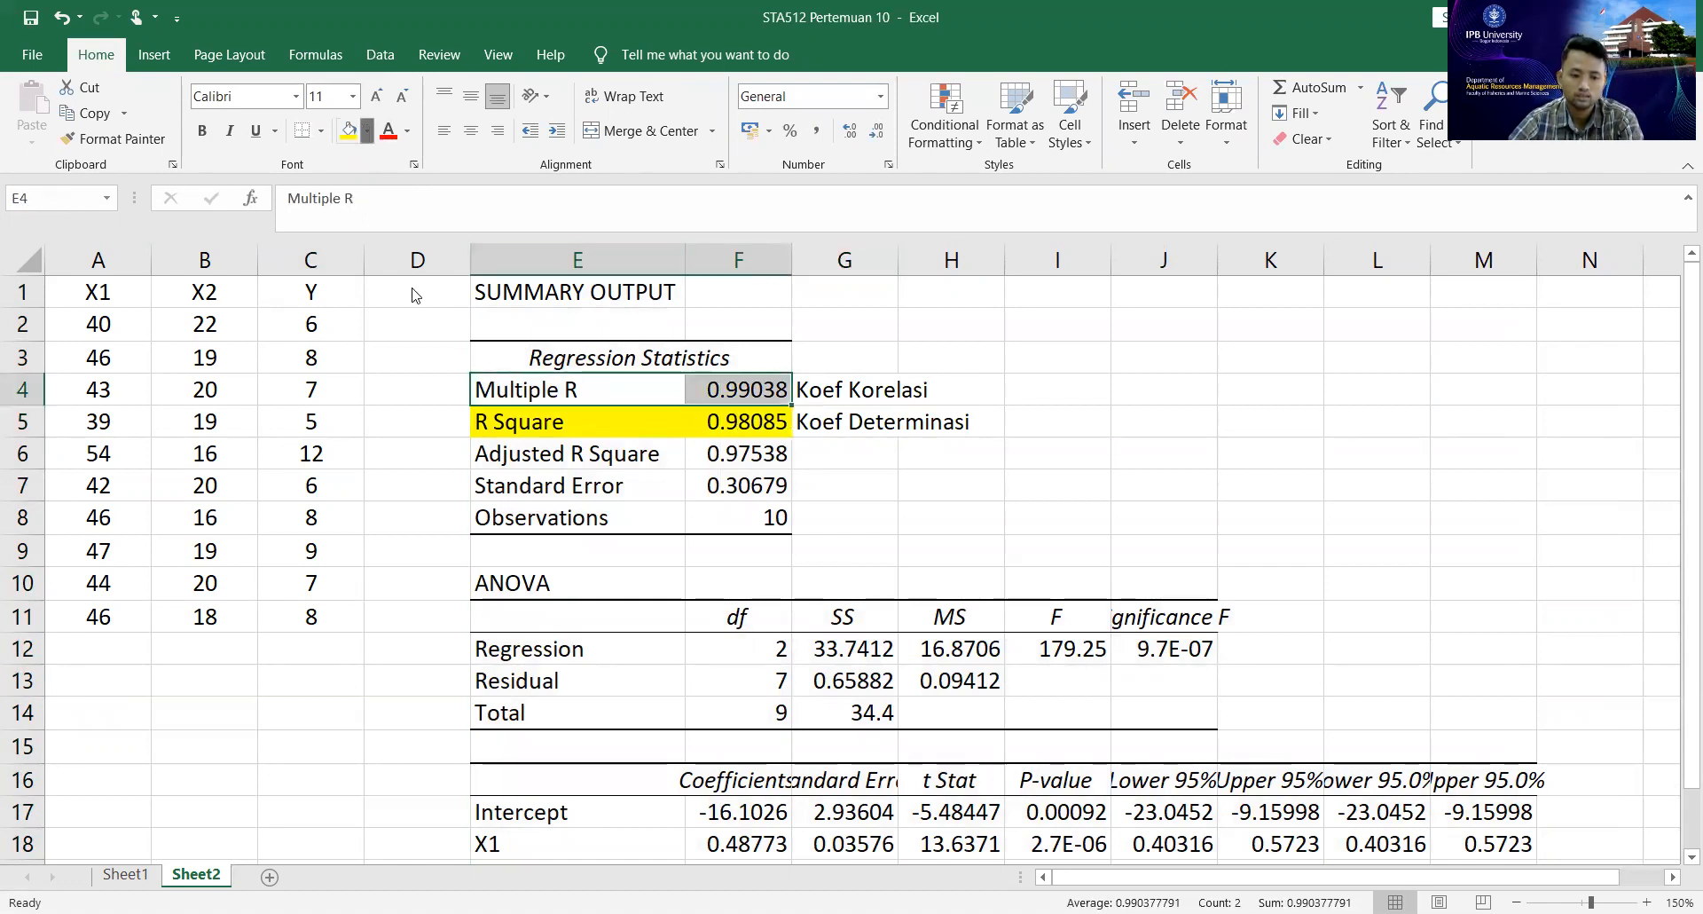
{"action": "left_click", "coordinate": [366, 131]}
{"action": "left_click", "coordinate": [367, 131]}
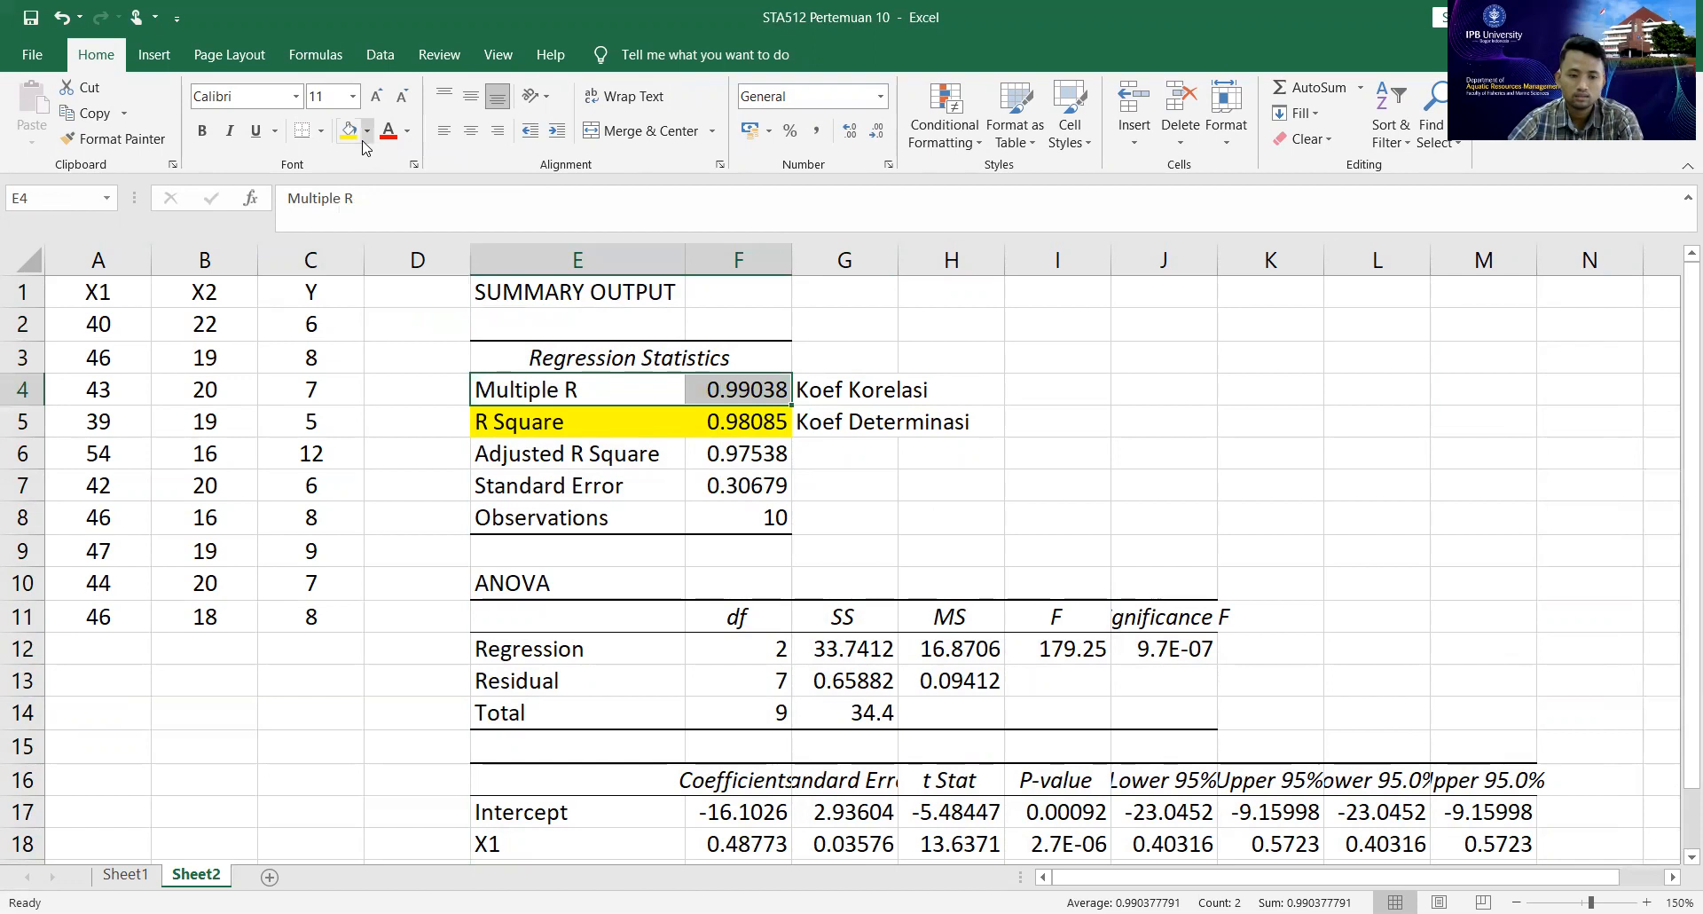
{"action": "left_click", "coordinate": [366, 131]}
{"action": "left_click", "coordinate": [426, 296]}
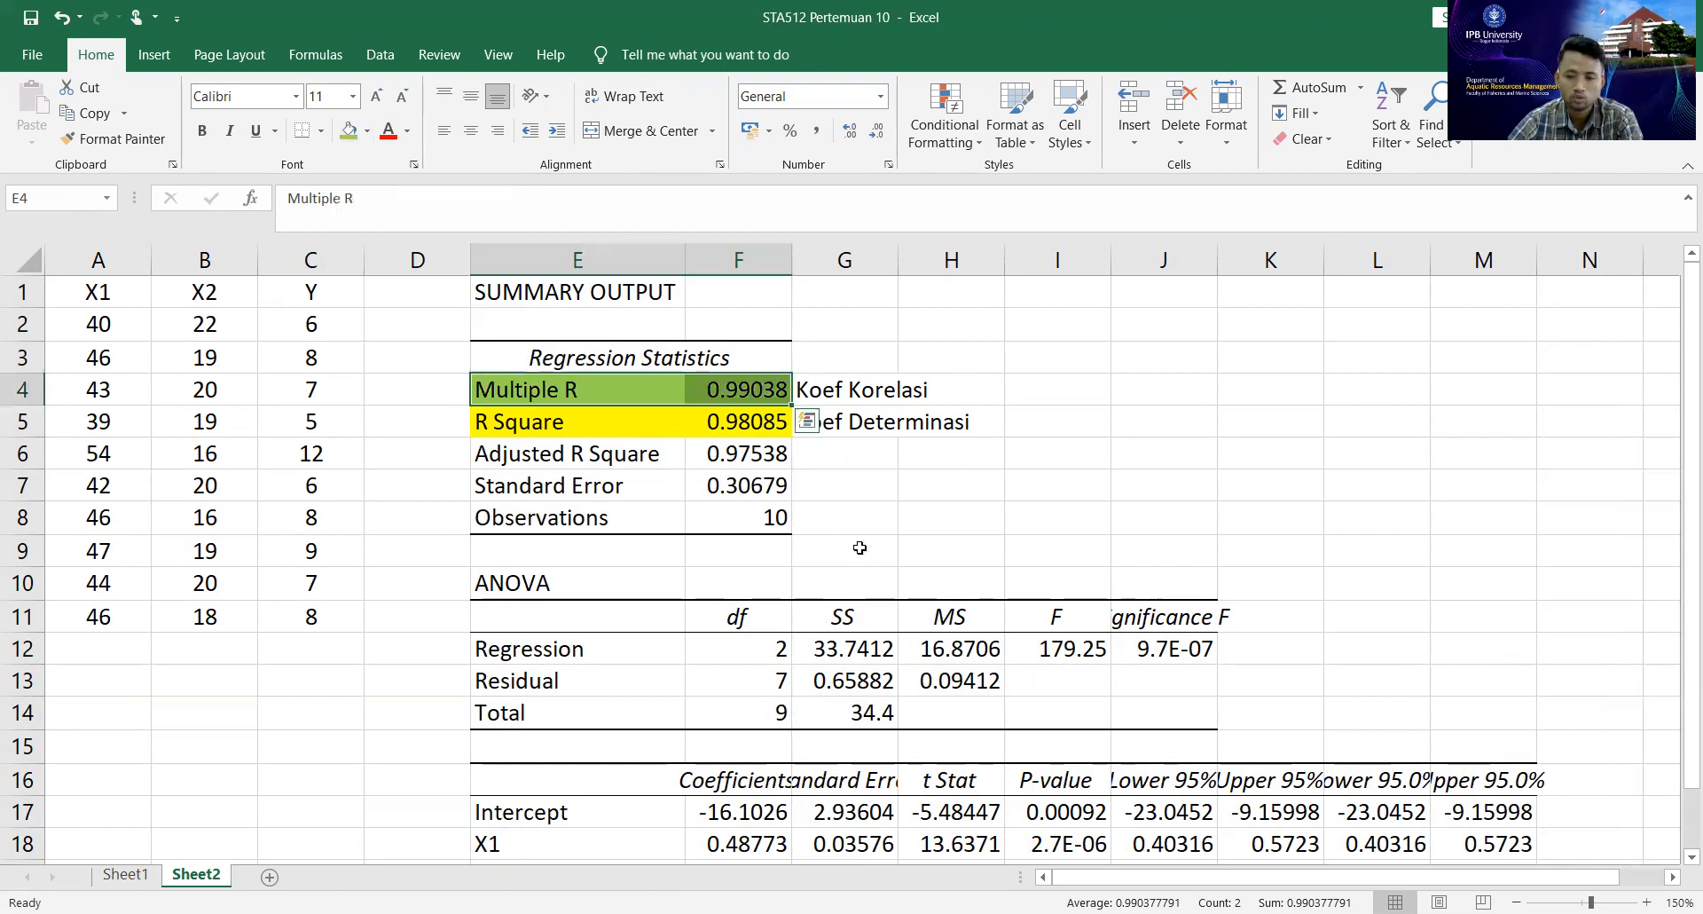
Compare the manually calculated determination and correlation coefficients on Sheet1 with R Square and Multiple R in the Sheet2 regression output.
{"action": "left_click", "coordinate": [127, 876]}
{"action": "scroll", "coordinate": [562, 669], "scroll_direction": "down", "scroll_amount": 6}
{"action": "scroll", "coordinate": [588, 655], "scroll_direction": "down", "scroll_amount": 12}
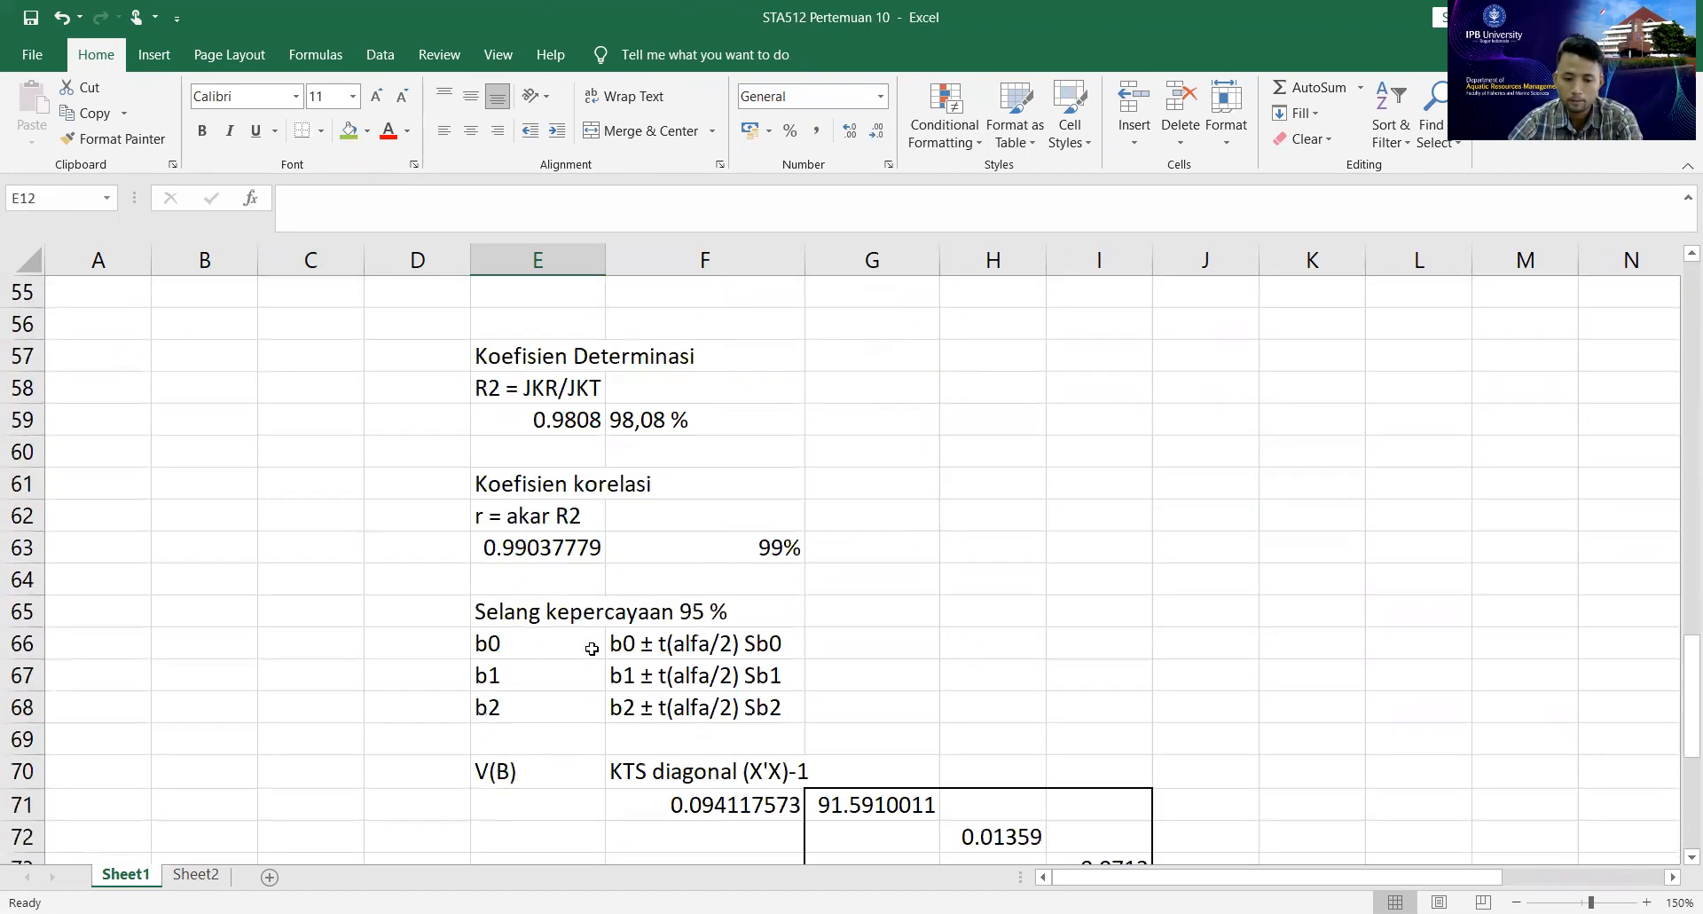
{"action": "scroll", "coordinate": [591, 650], "scroll_direction": "down", "scroll_amount": 2}
{"action": "scroll", "coordinate": [591, 647], "scroll_direction": "down", "scroll_amount": 7}
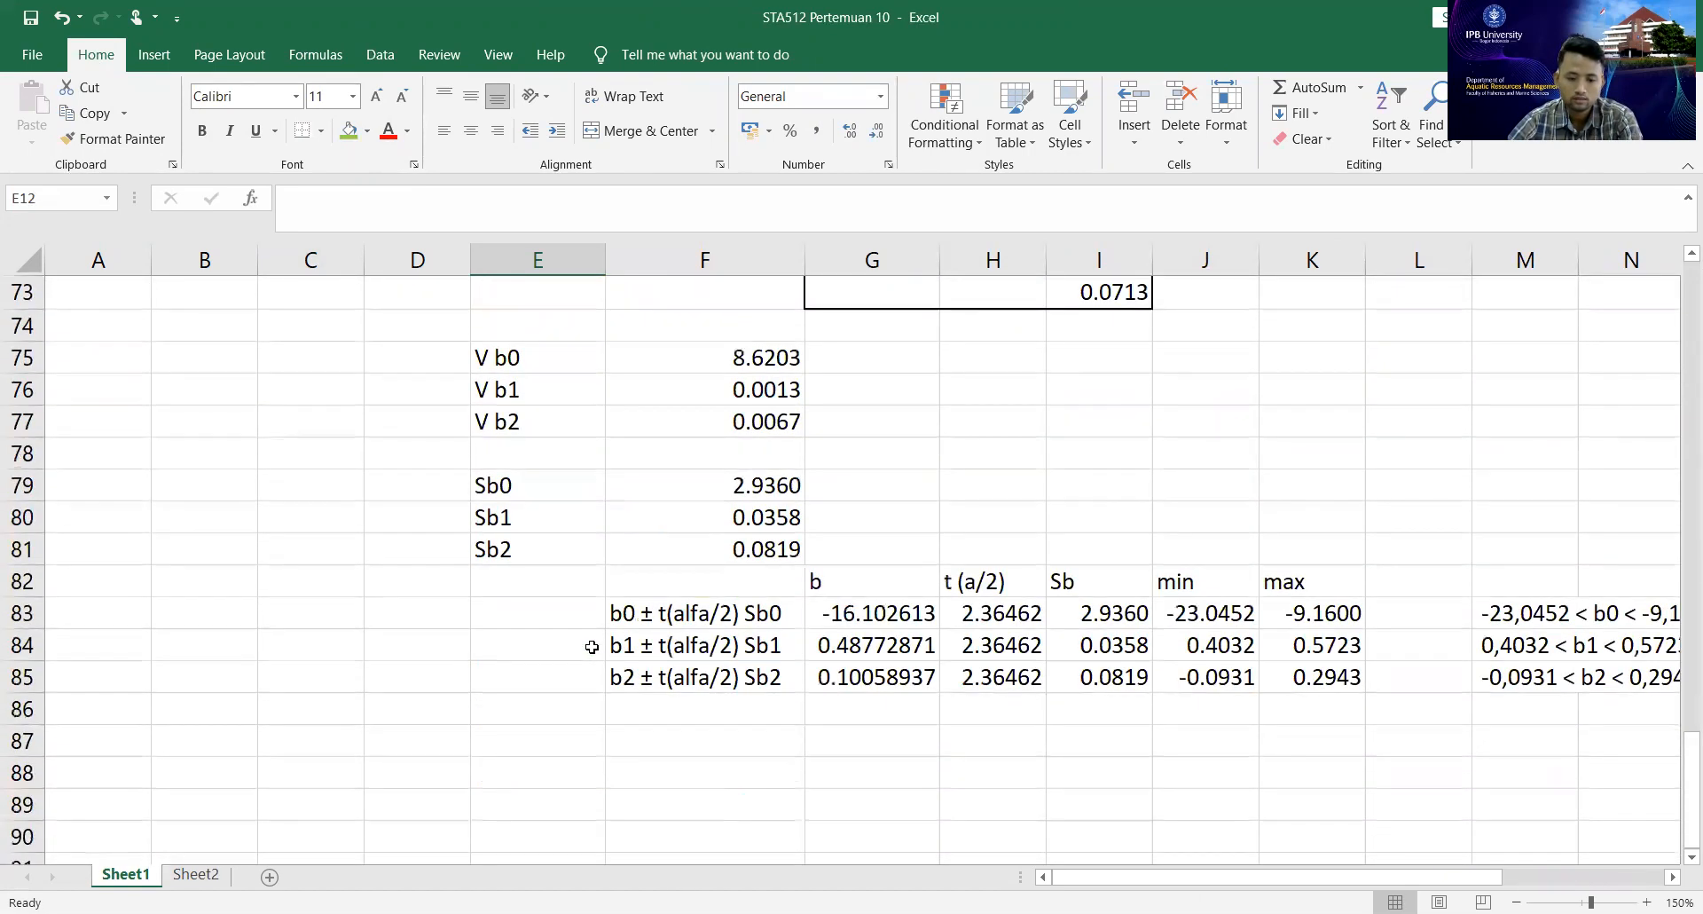
{"action": "scroll", "coordinate": [589, 643], "scroll_direction": "up", "scroll_amount": 6}
{"action": "scroll", "coordinate": [597, 644], "scroll_direction": "up", "scroll_amount": 3}
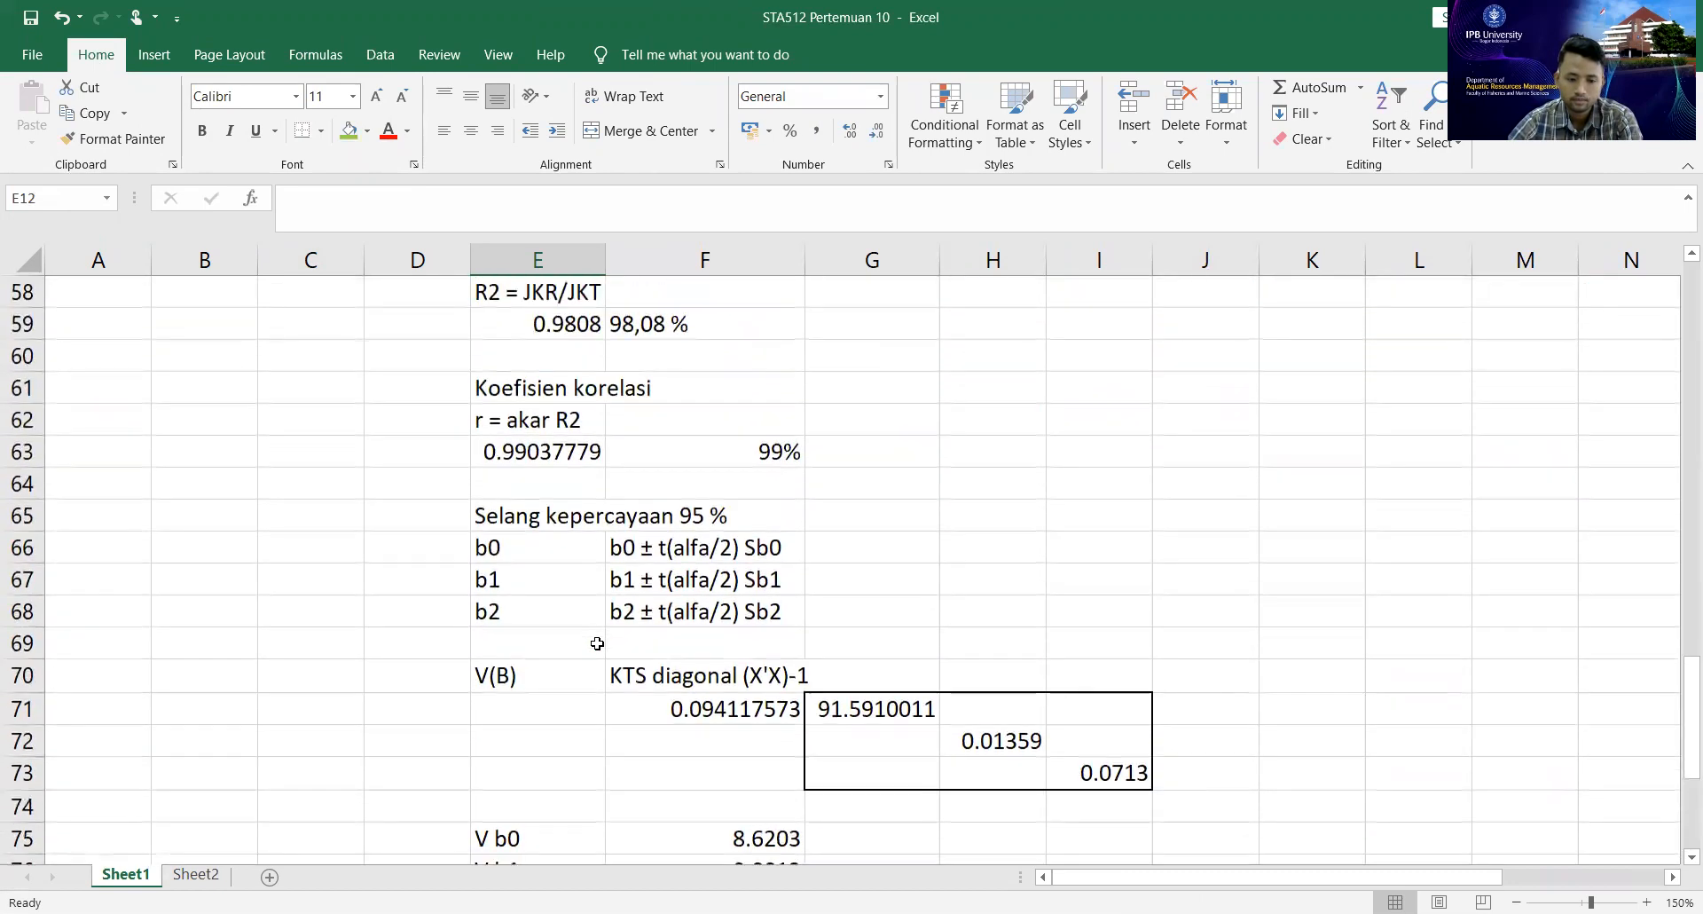
{"action": "left_click", "coordinate": [661, 434]}
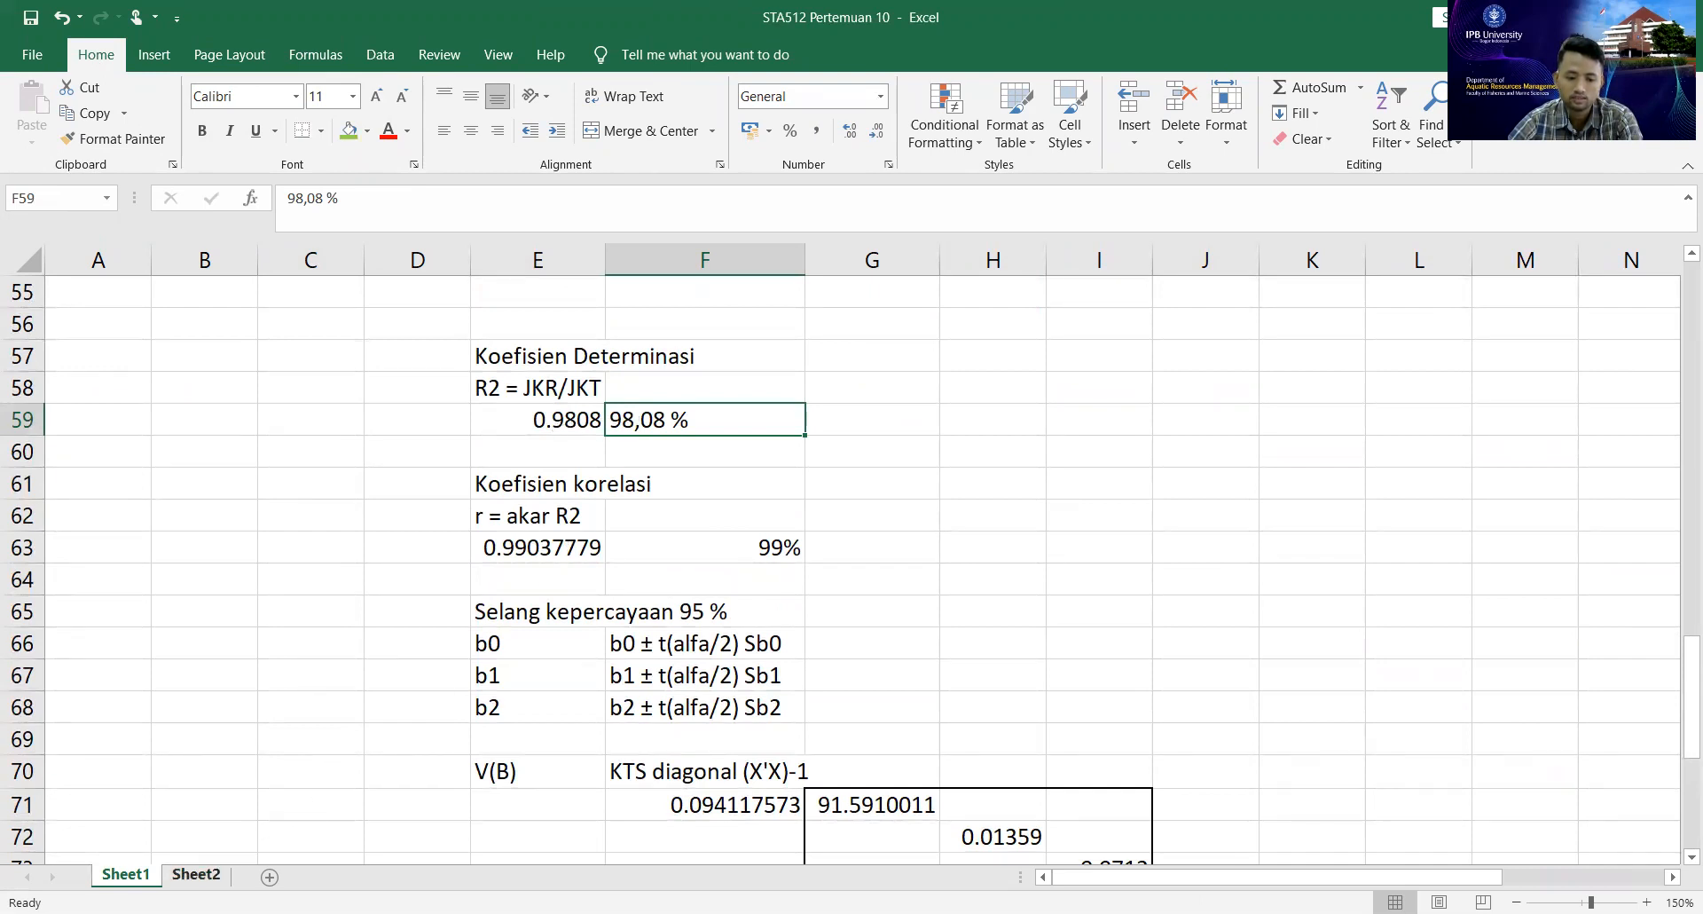
{"action": "left_click", "coordinate": [195, 874]}
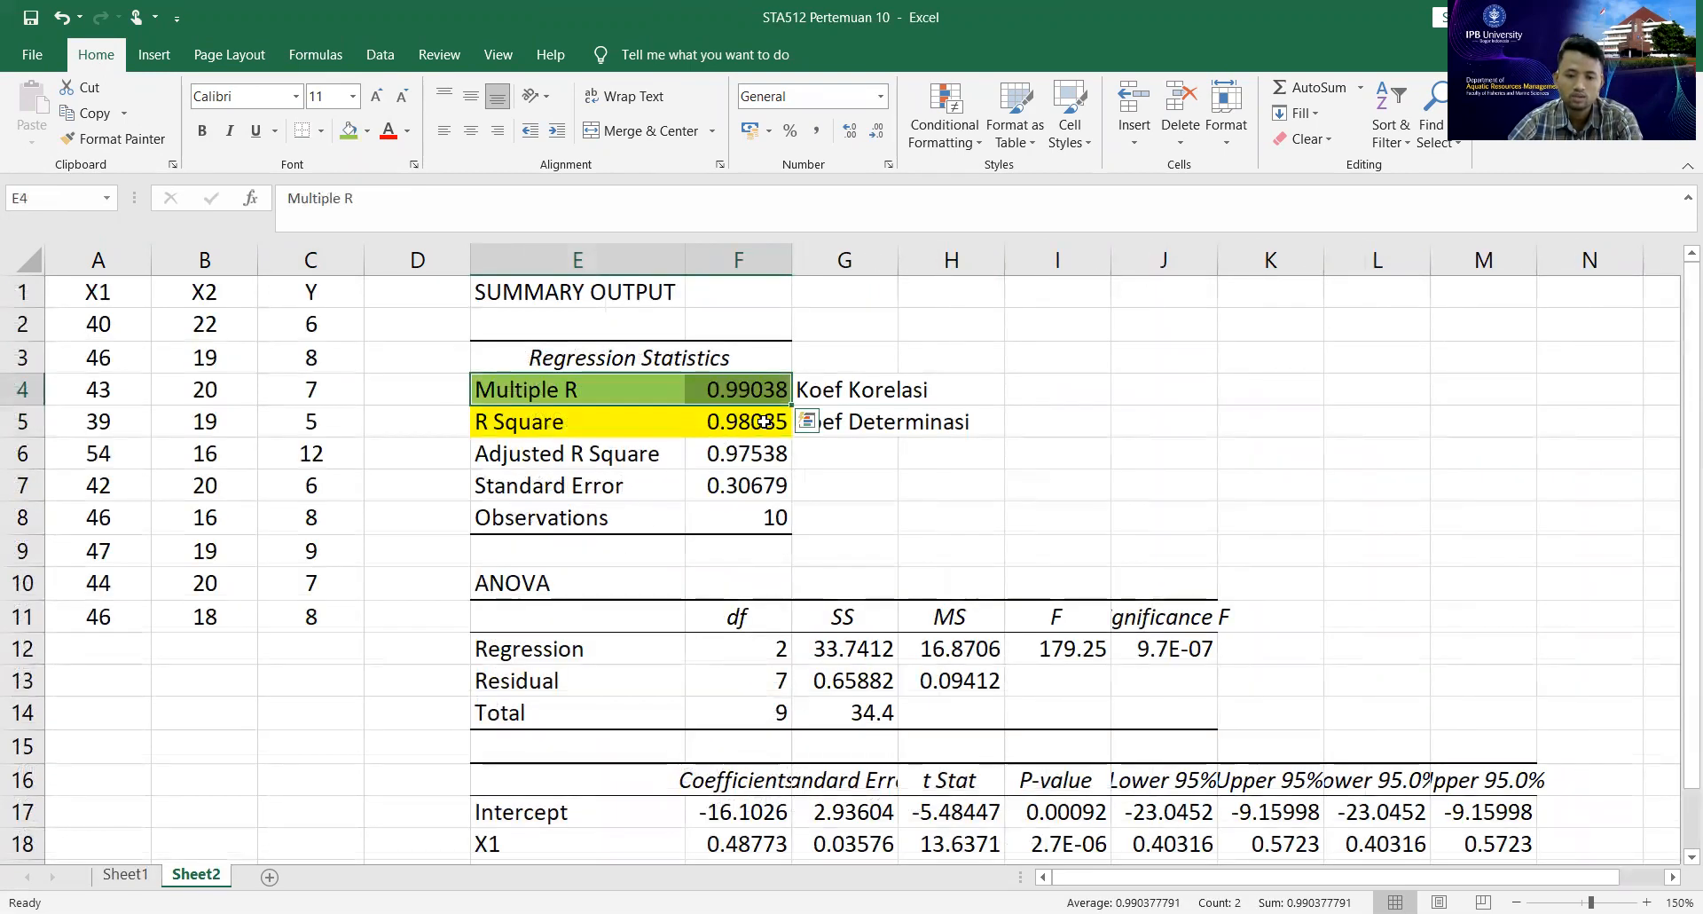
{"action": "left_click", "coordinate": [763, 422]}
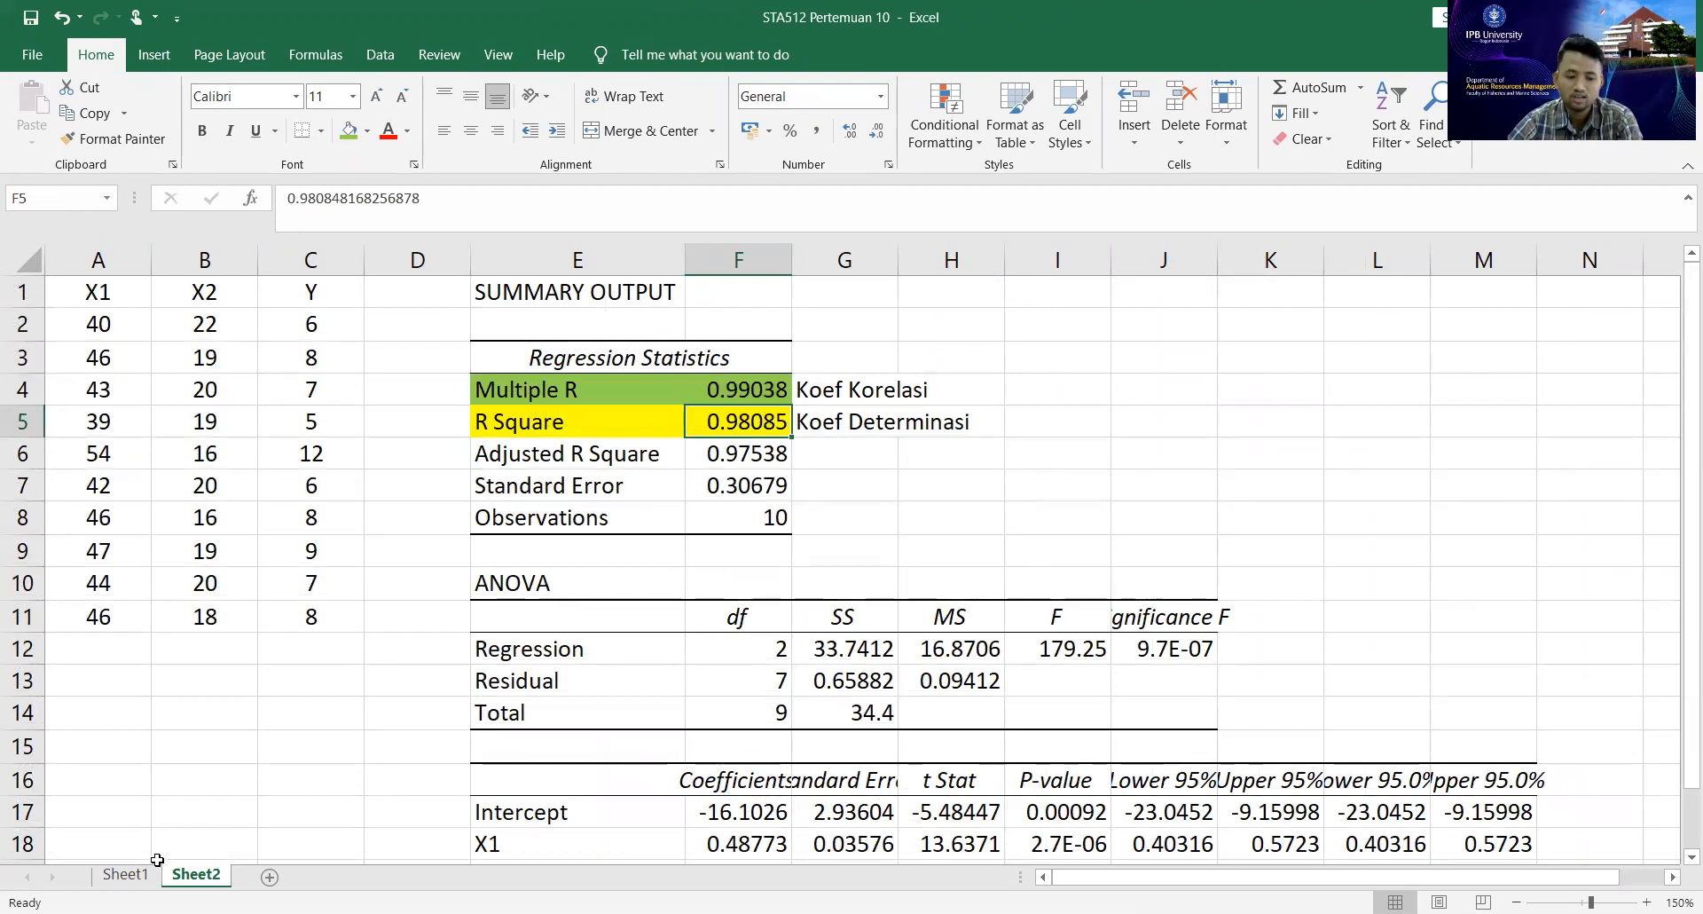
Compare the manually calculated correlation coefficient in E63 on Sheet1 with the Multiple R value on Sheet2.
{"action": "left_click", "coordinate": [125, 873]}
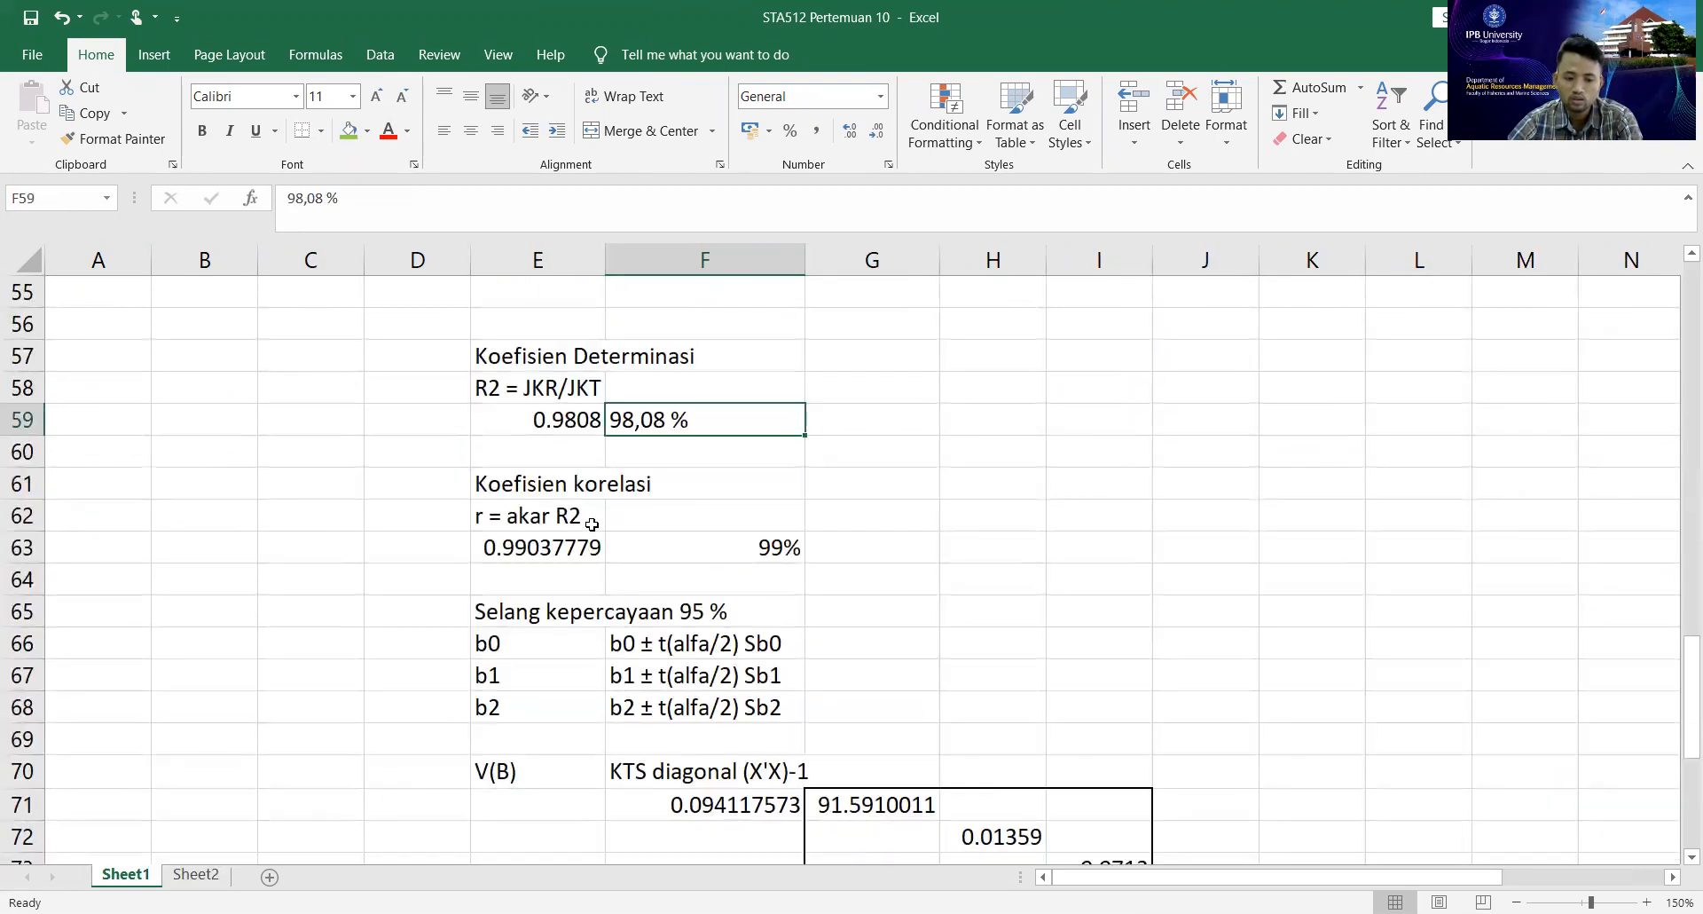
{"action": "left_click", "coordinate": [571, 545]}
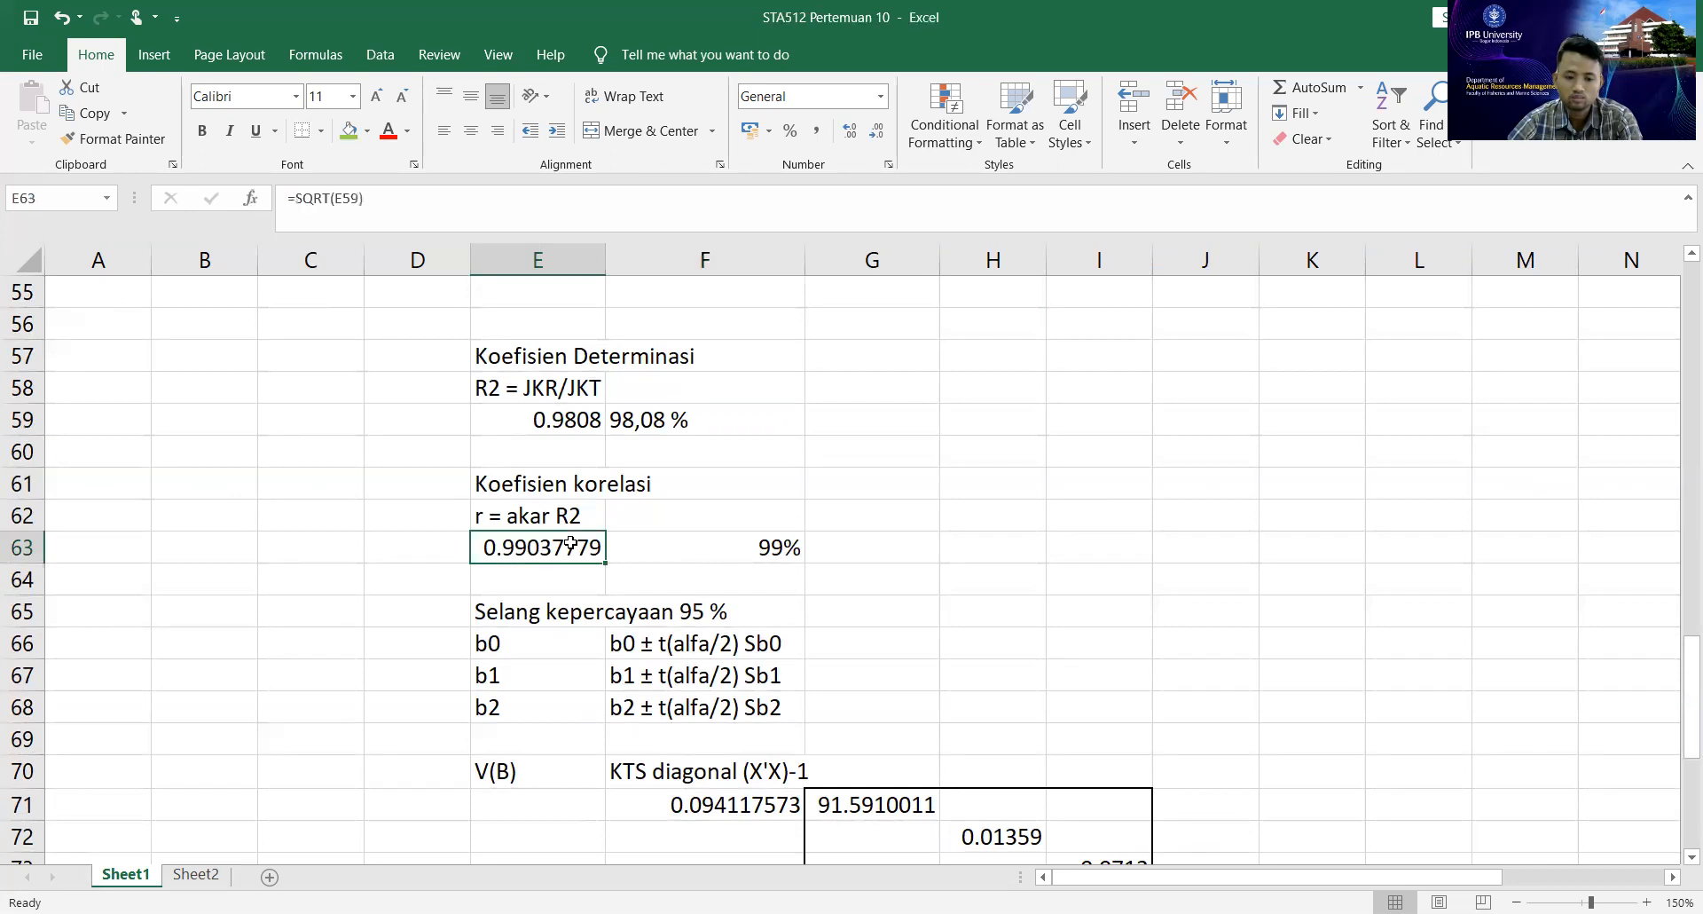
{"action": "left_click", "coordinate": [229, 876]}
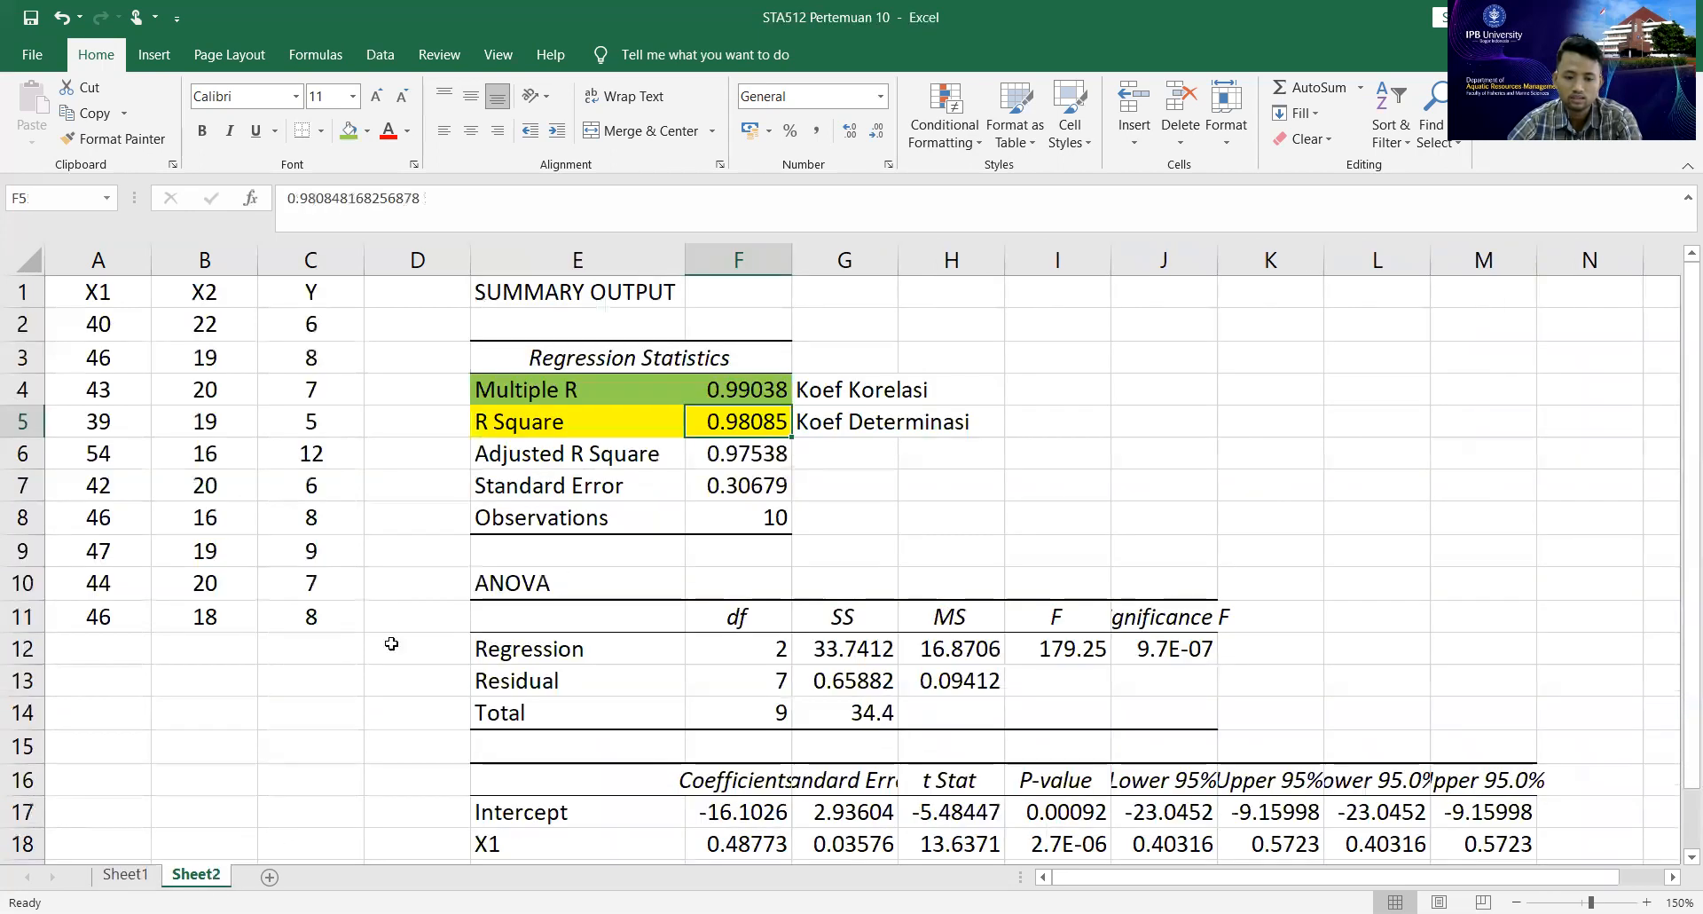
{"action": "left_click", "coordinate": [756, 392]}
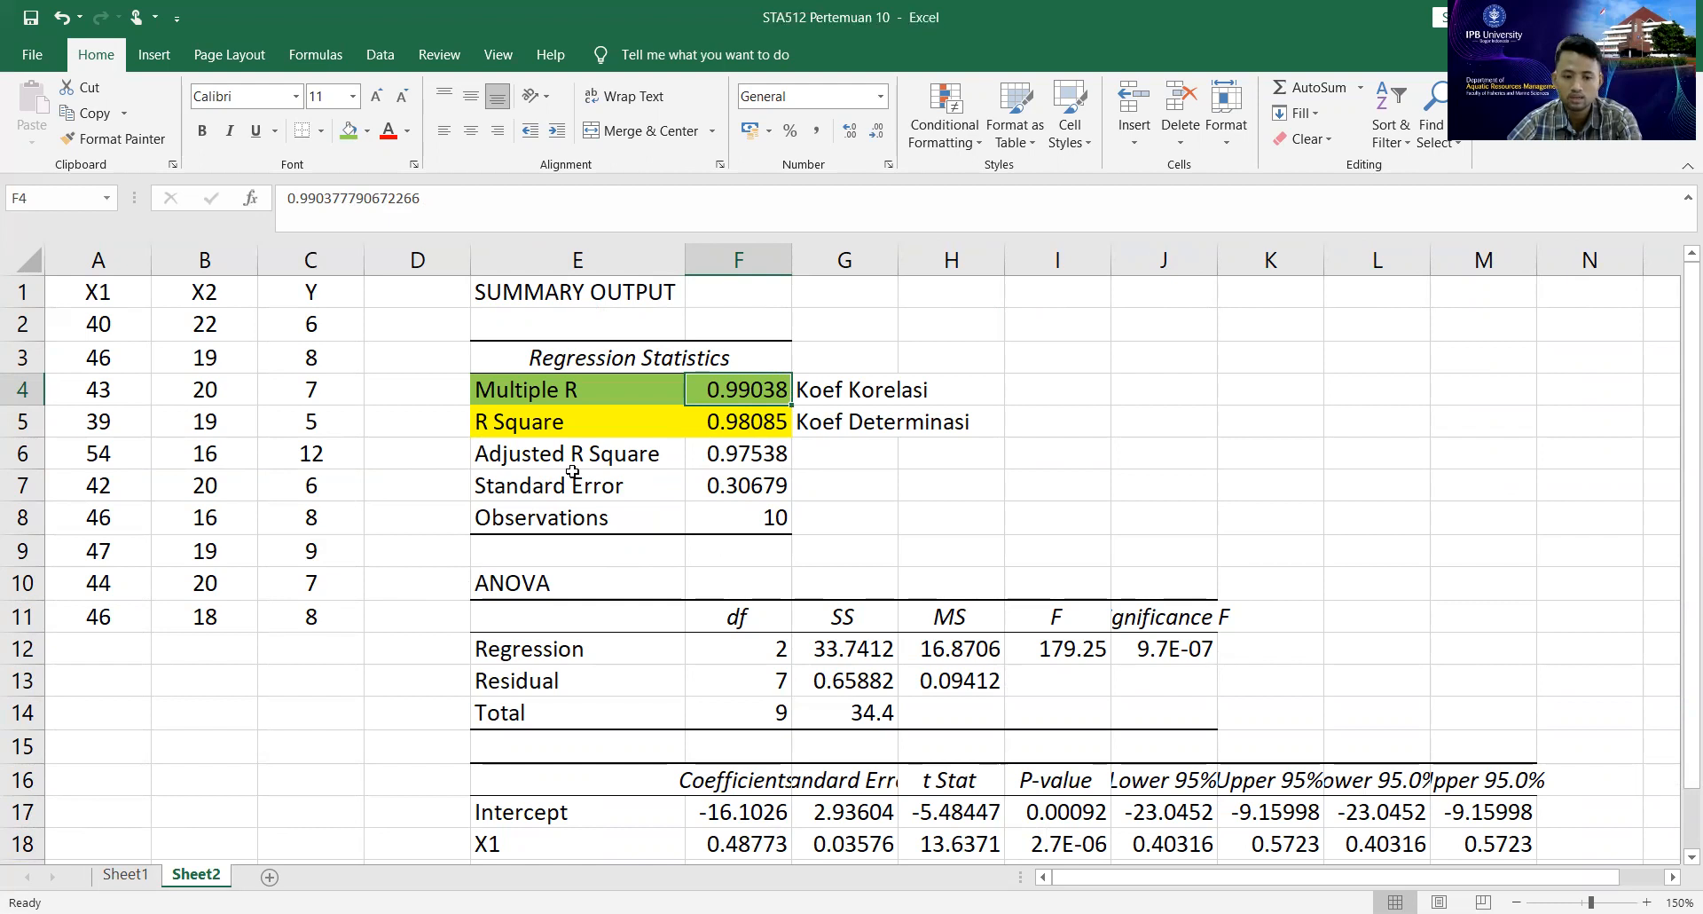
Fill the Observations value in F8 with green and enter the note "n" beside it in G8.
{"action": "scroll", "coordinate": [577, 504], "scroll_direction": "down", "scroll_amount": 1}
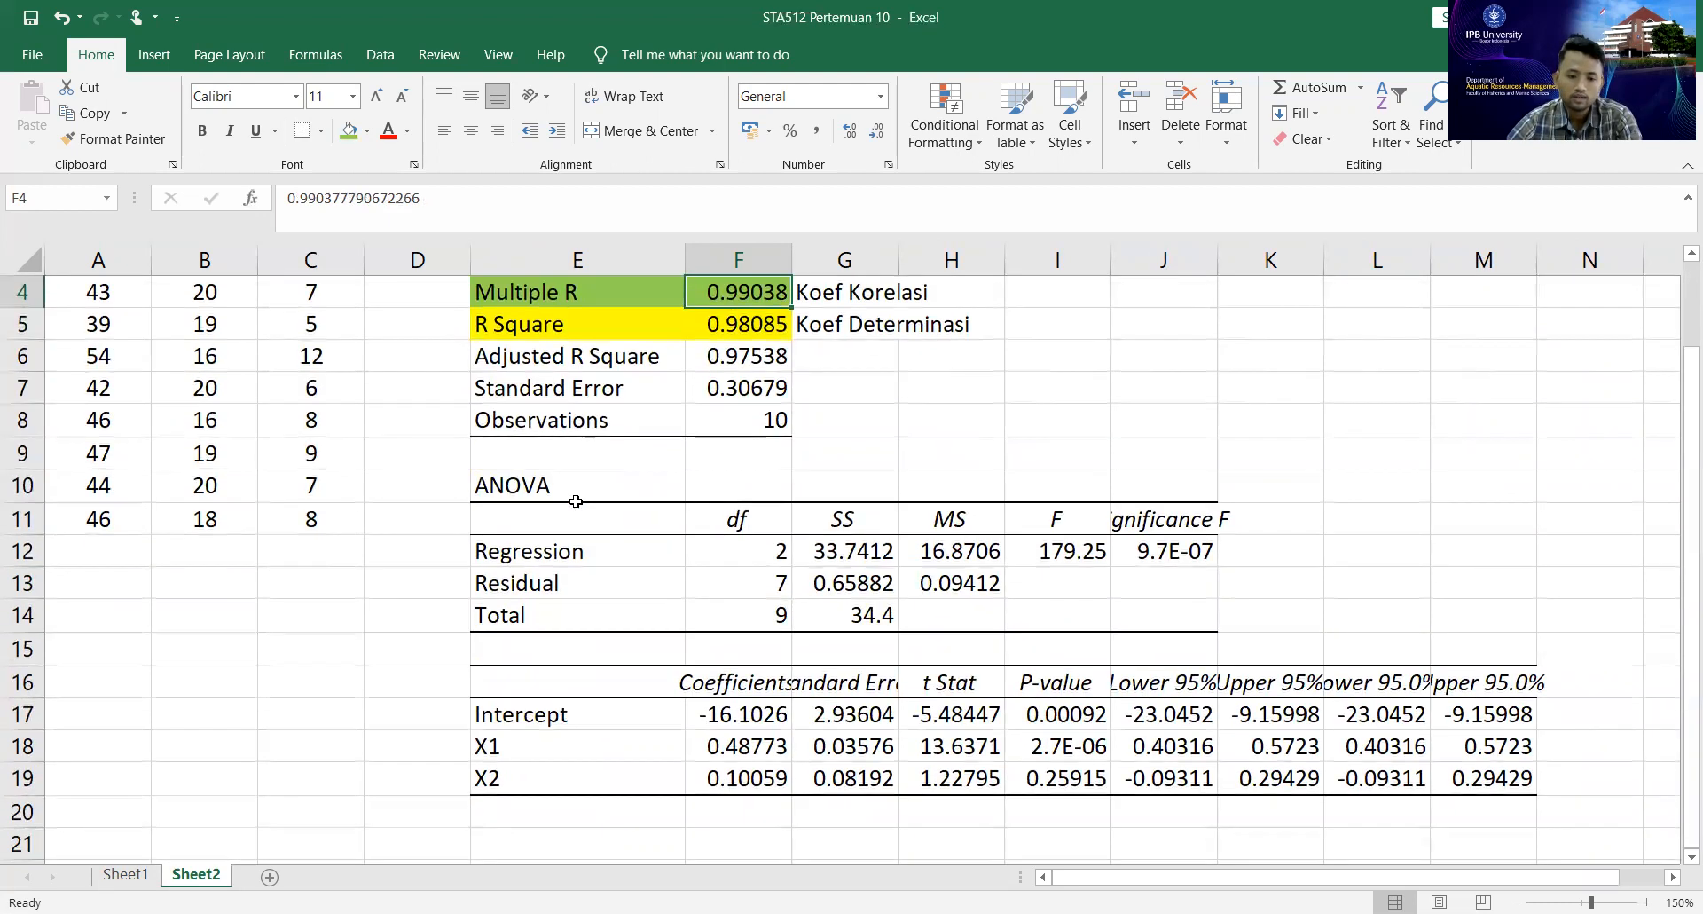
{"action": "left_click", "coordinate": [761, 424]}
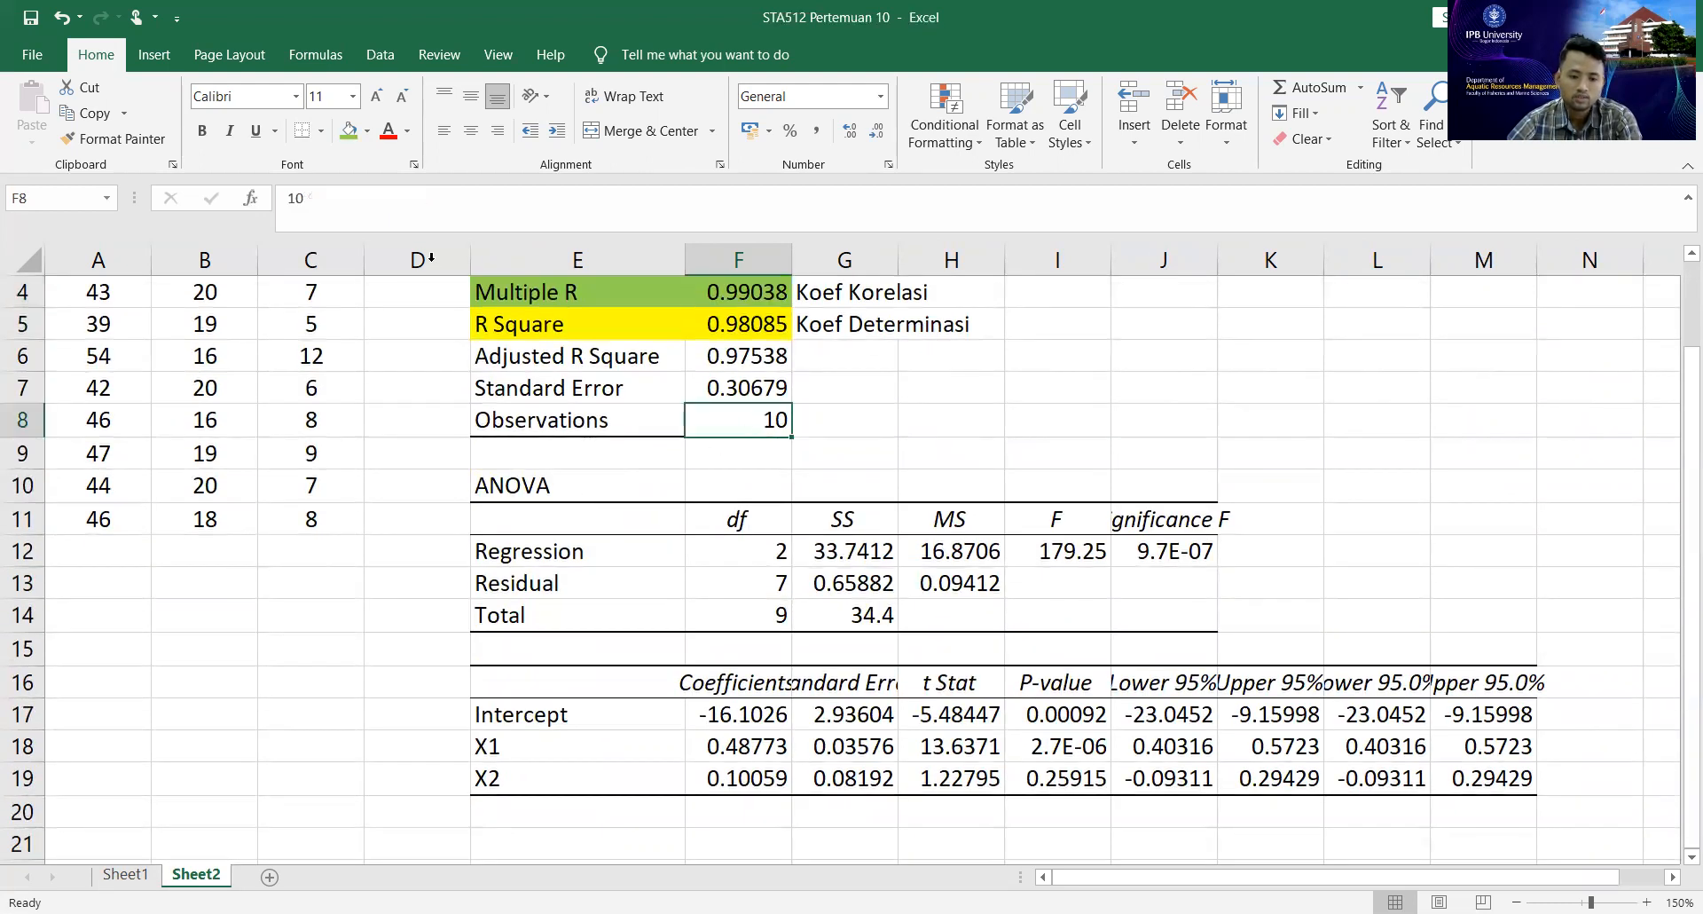
{"action": "left_click", "coordinate": [348, 133]}
{"action": "left_click", "coordinate": [856, 431]}
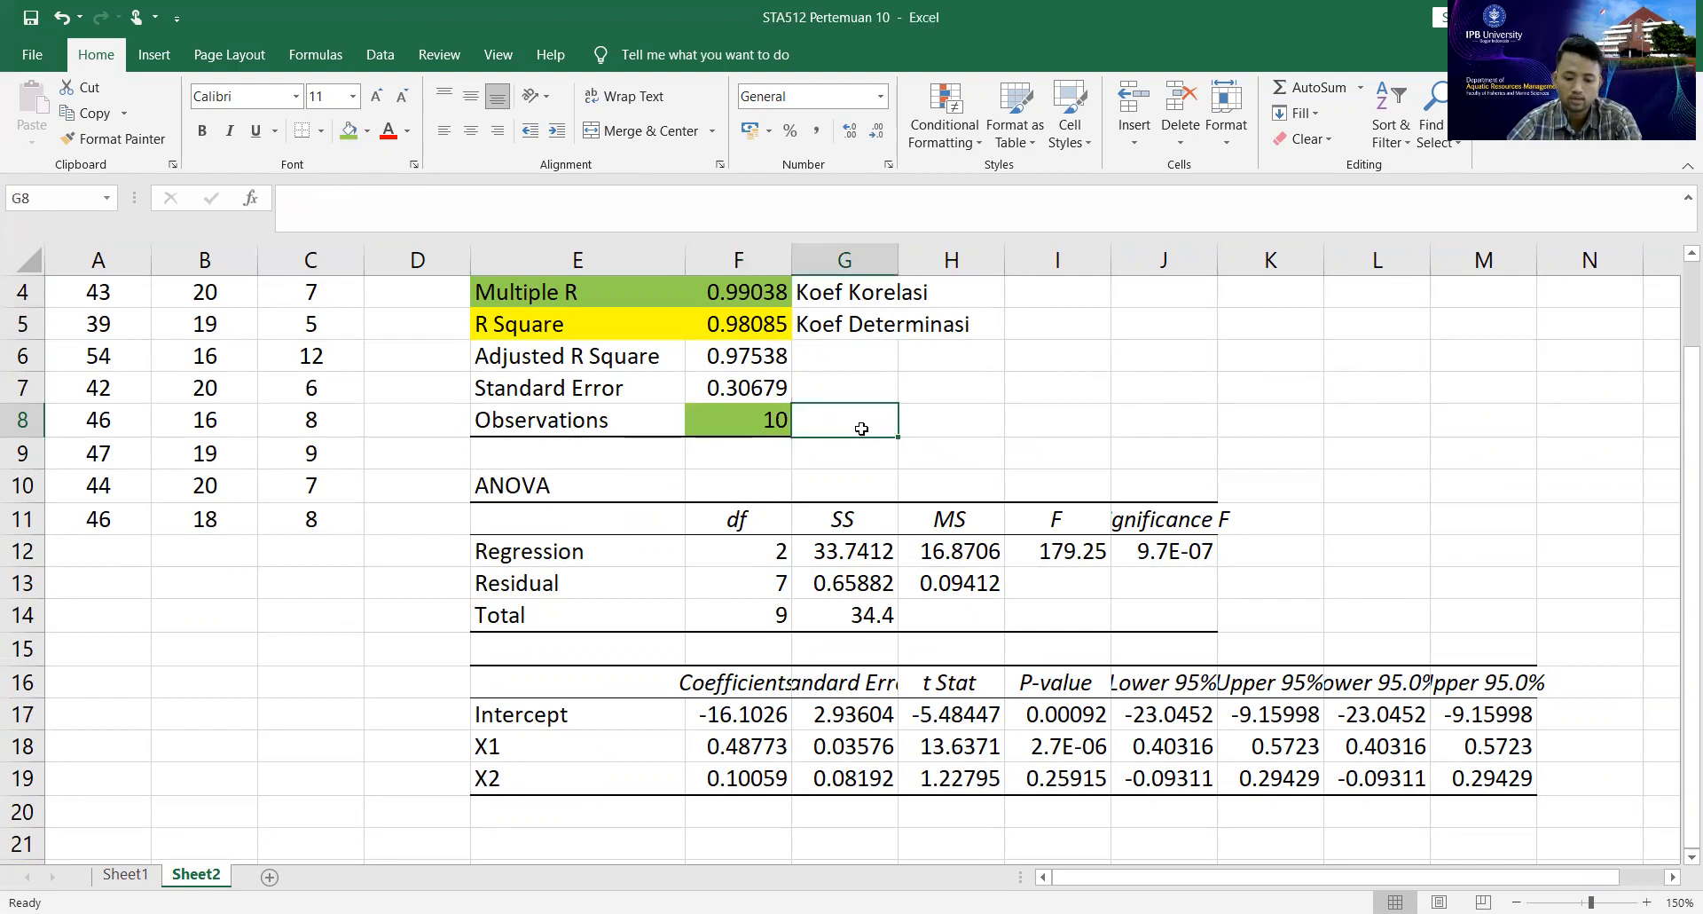
{"action": "type", "text": "n"}
{"action": "left_click", "coordinate": [950, 453]}
{"action": "scroll", "coordinate": [343, 315], "scroll_direction": "up", "scroll_amount": 1}
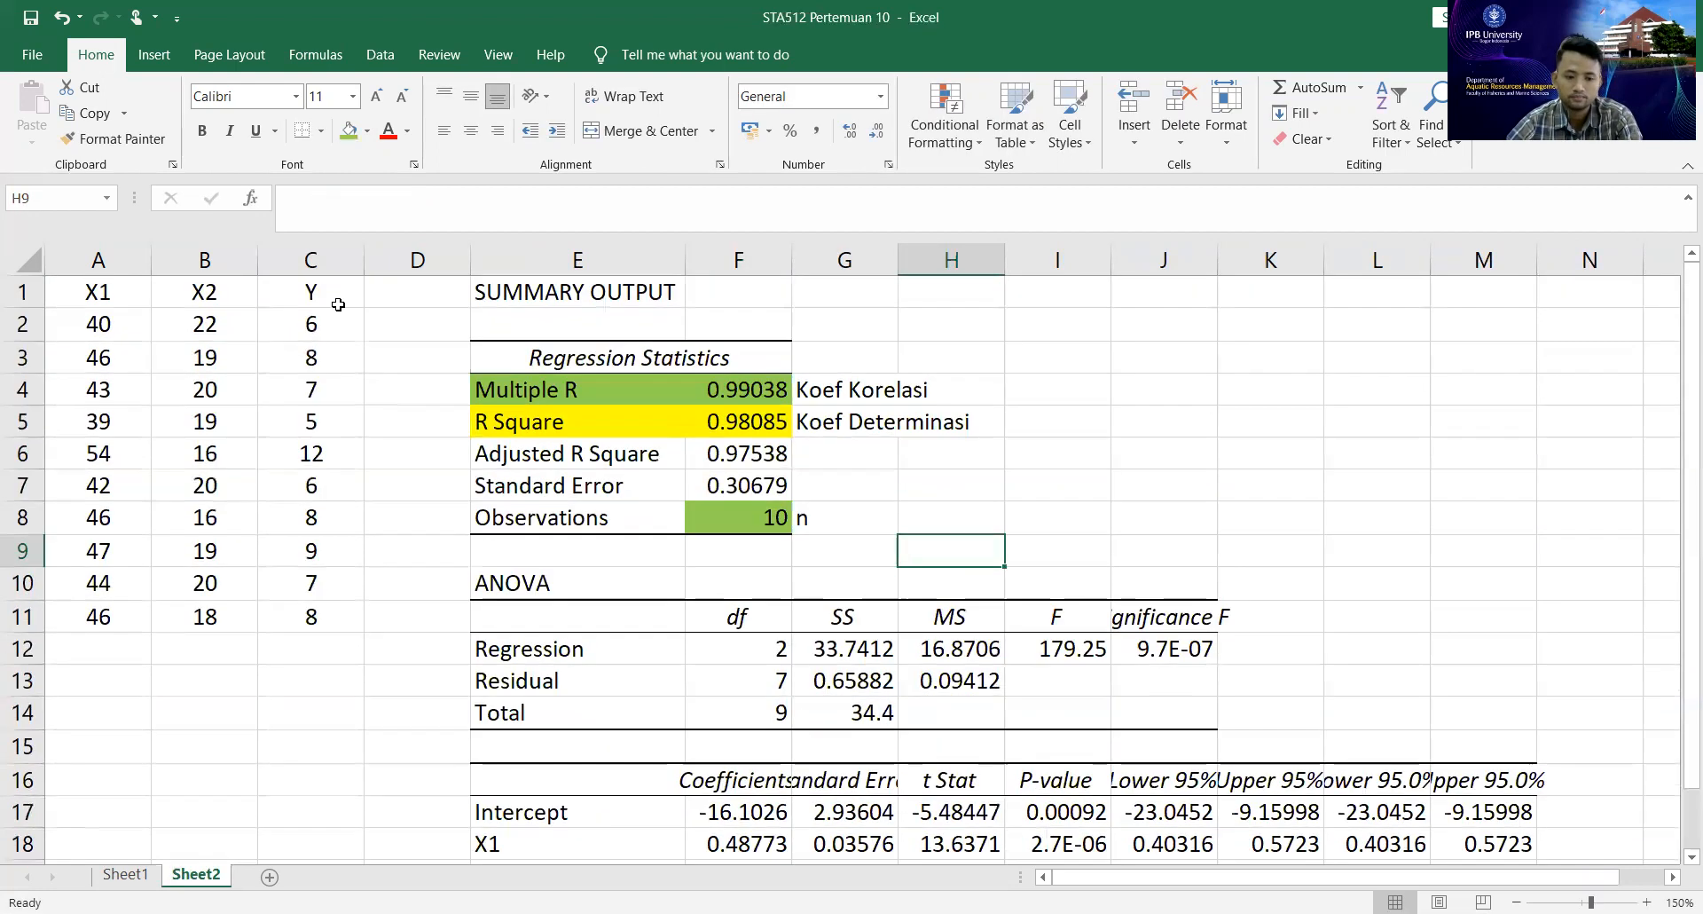
Enter the header "SK" in E11 above the source-of-variation labels of the ANOVA table.
{"action": "scroll", "coordinate": [687, 652], "scroll_direction": "down", "scroll_amount": 1}
{"action": "left_click", "coordinate": [549, 485]}
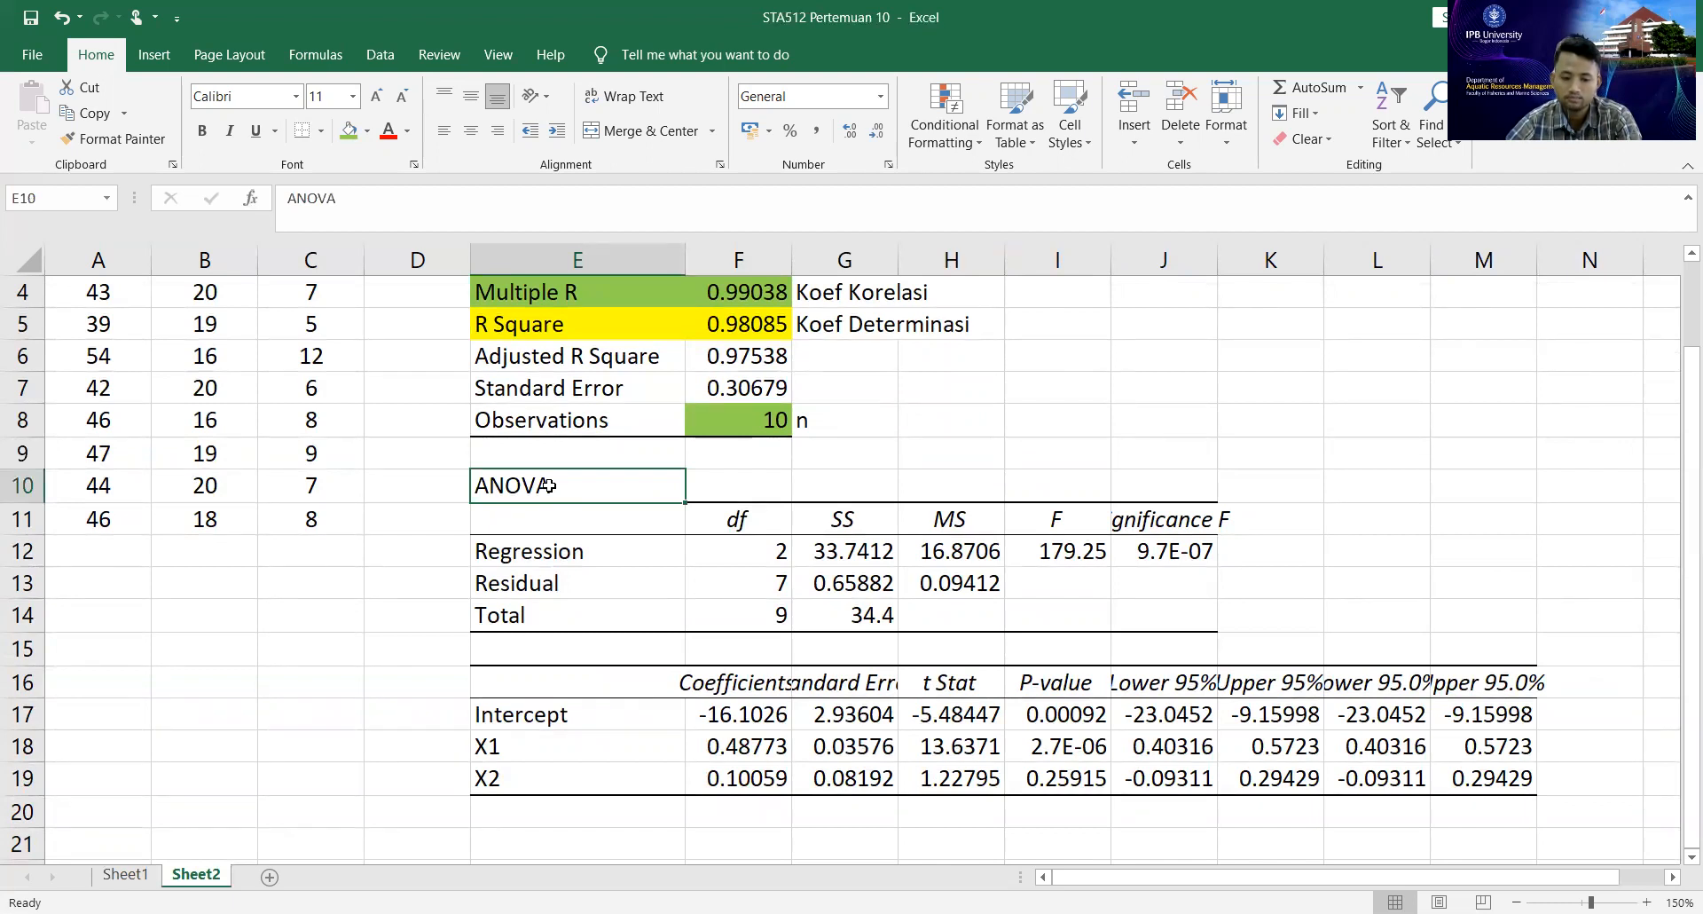
{"action": "left_click_drag", "start_coordinate": [558, 519], "coordinate": [1146, 630]}
{"action": "left_click", "coordinate": [593, 545]}
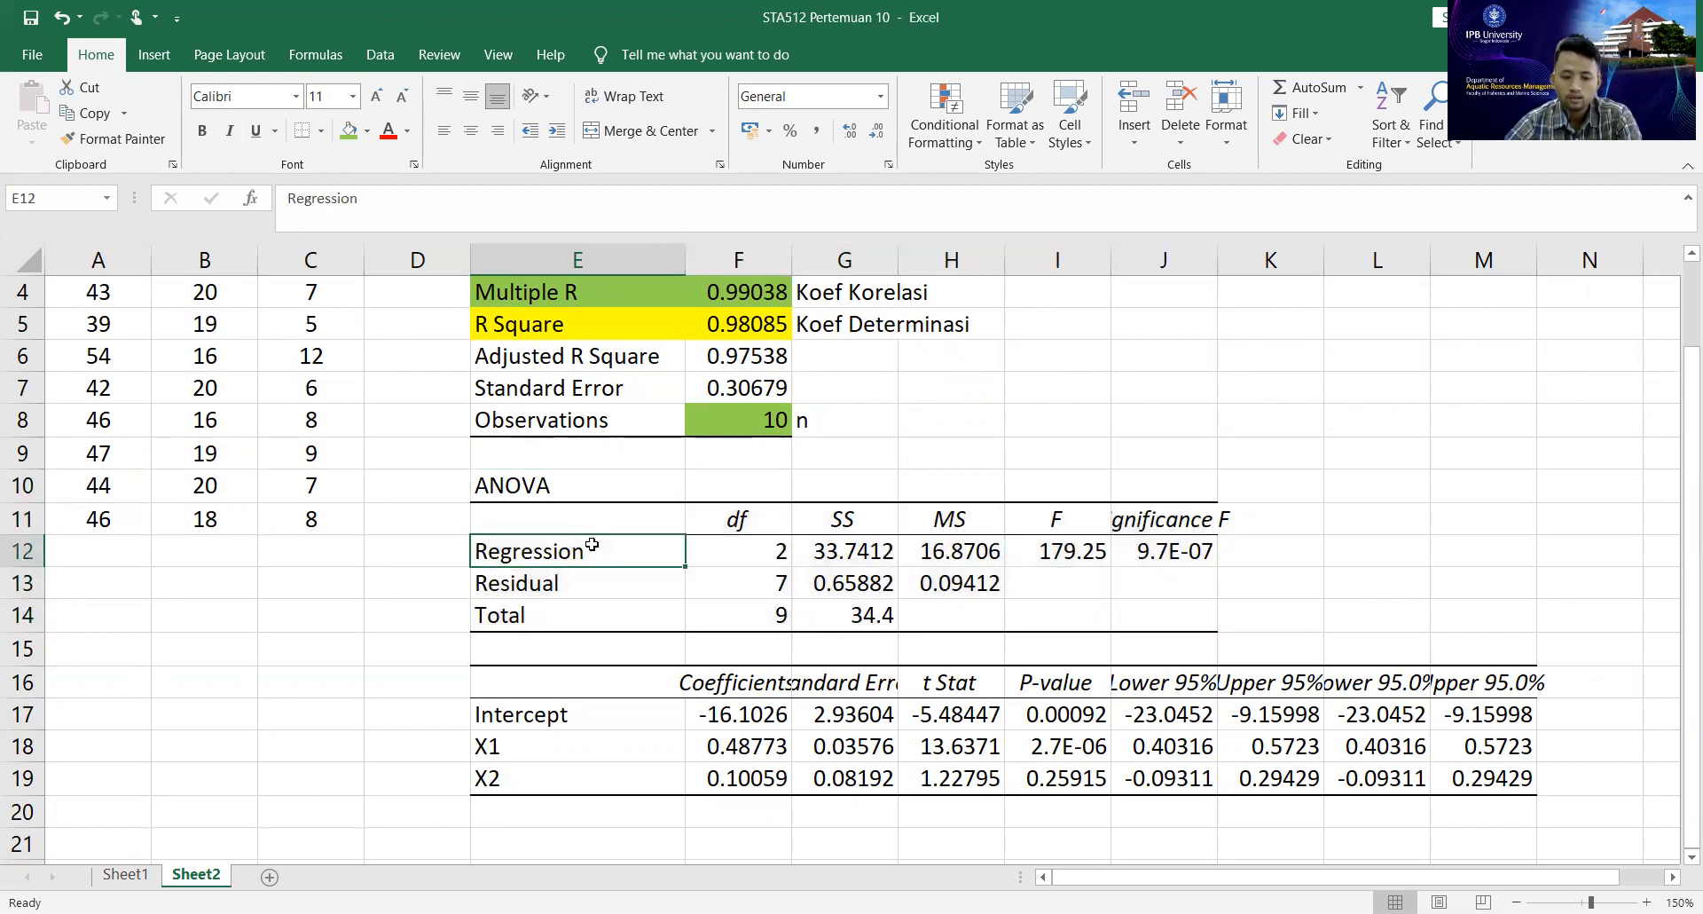
{"action": "left_click", "coordinate": [609, 519]}
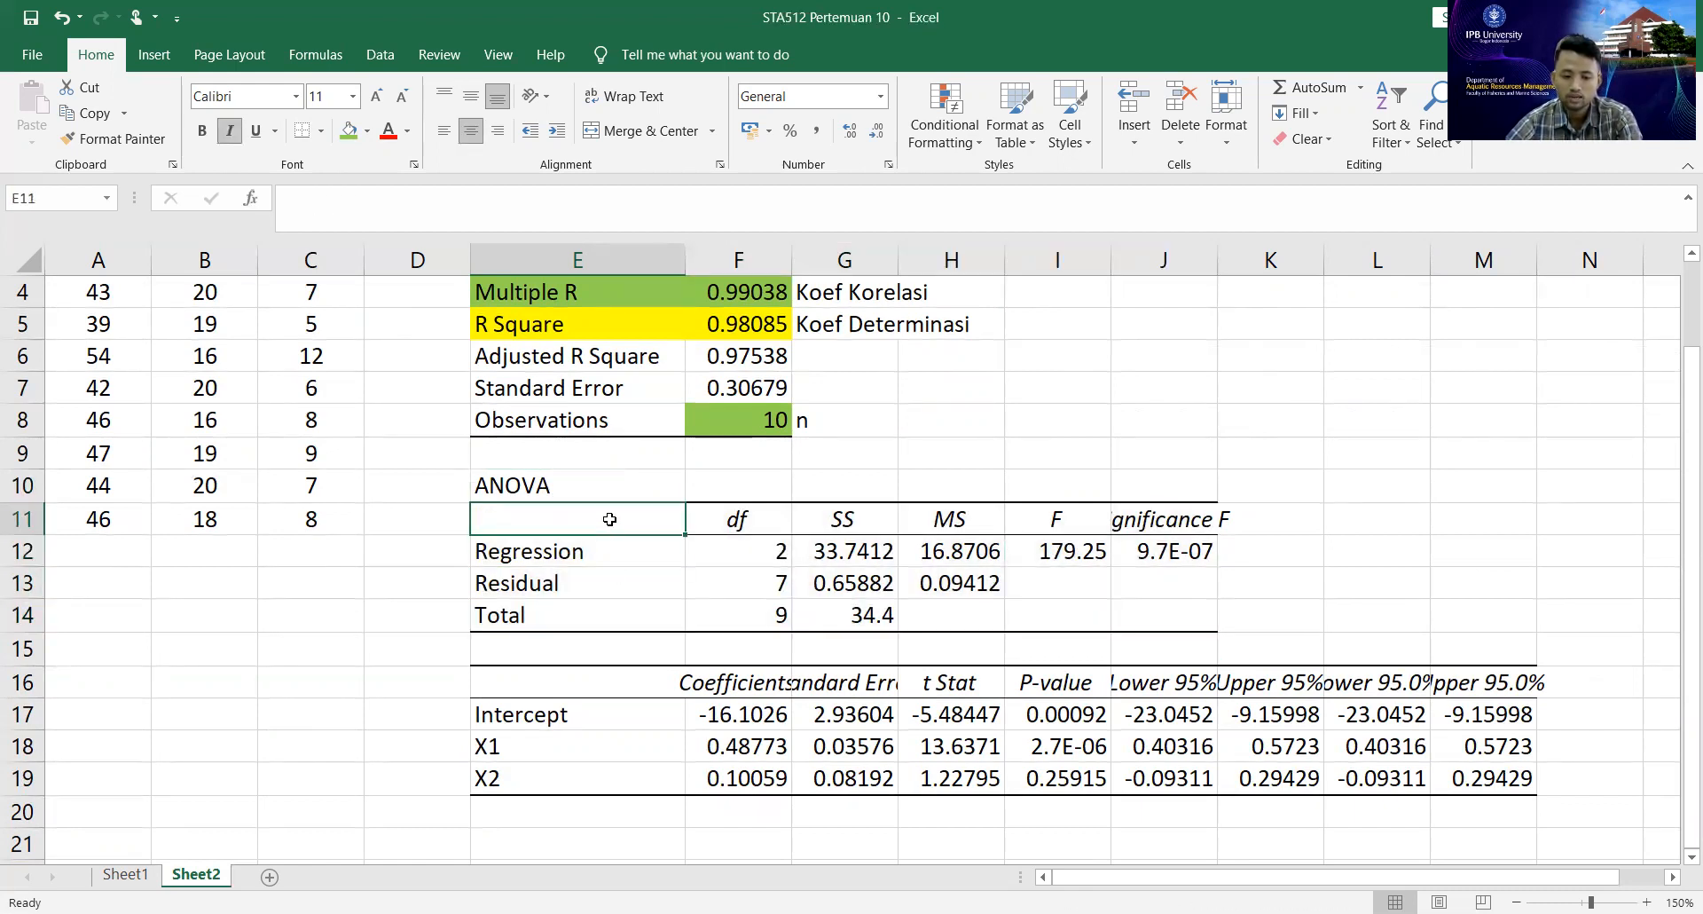
{"action": "type", "text": "SK"}
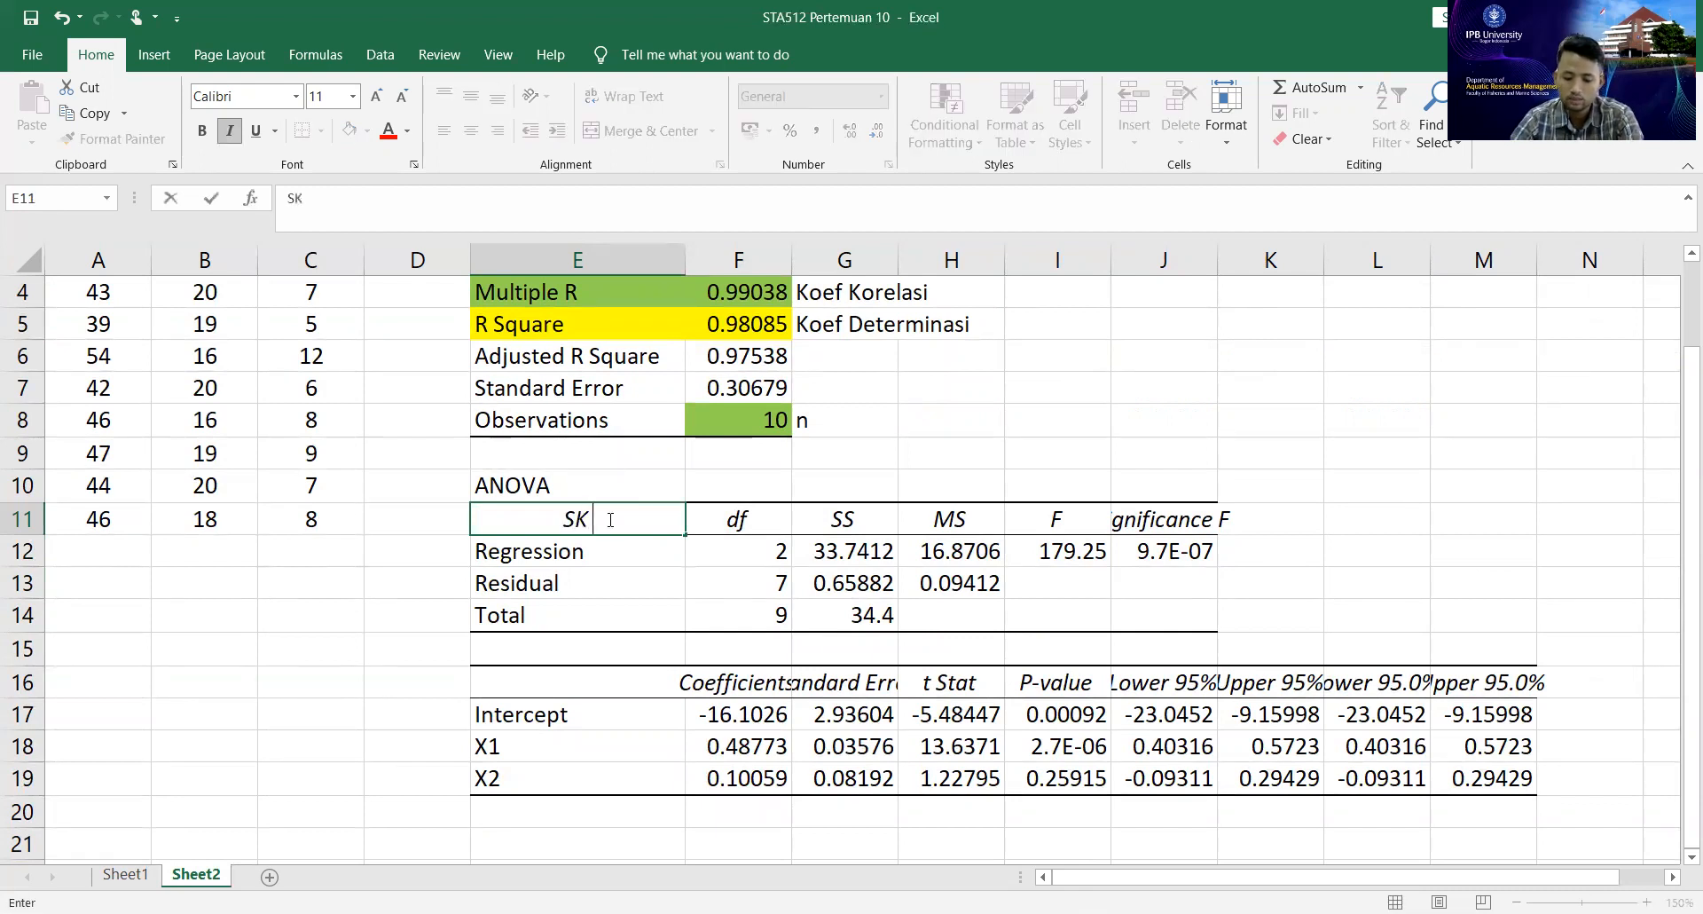
{"action": "key", "text": "Return"}
{"action": "key", "text": "Down"}
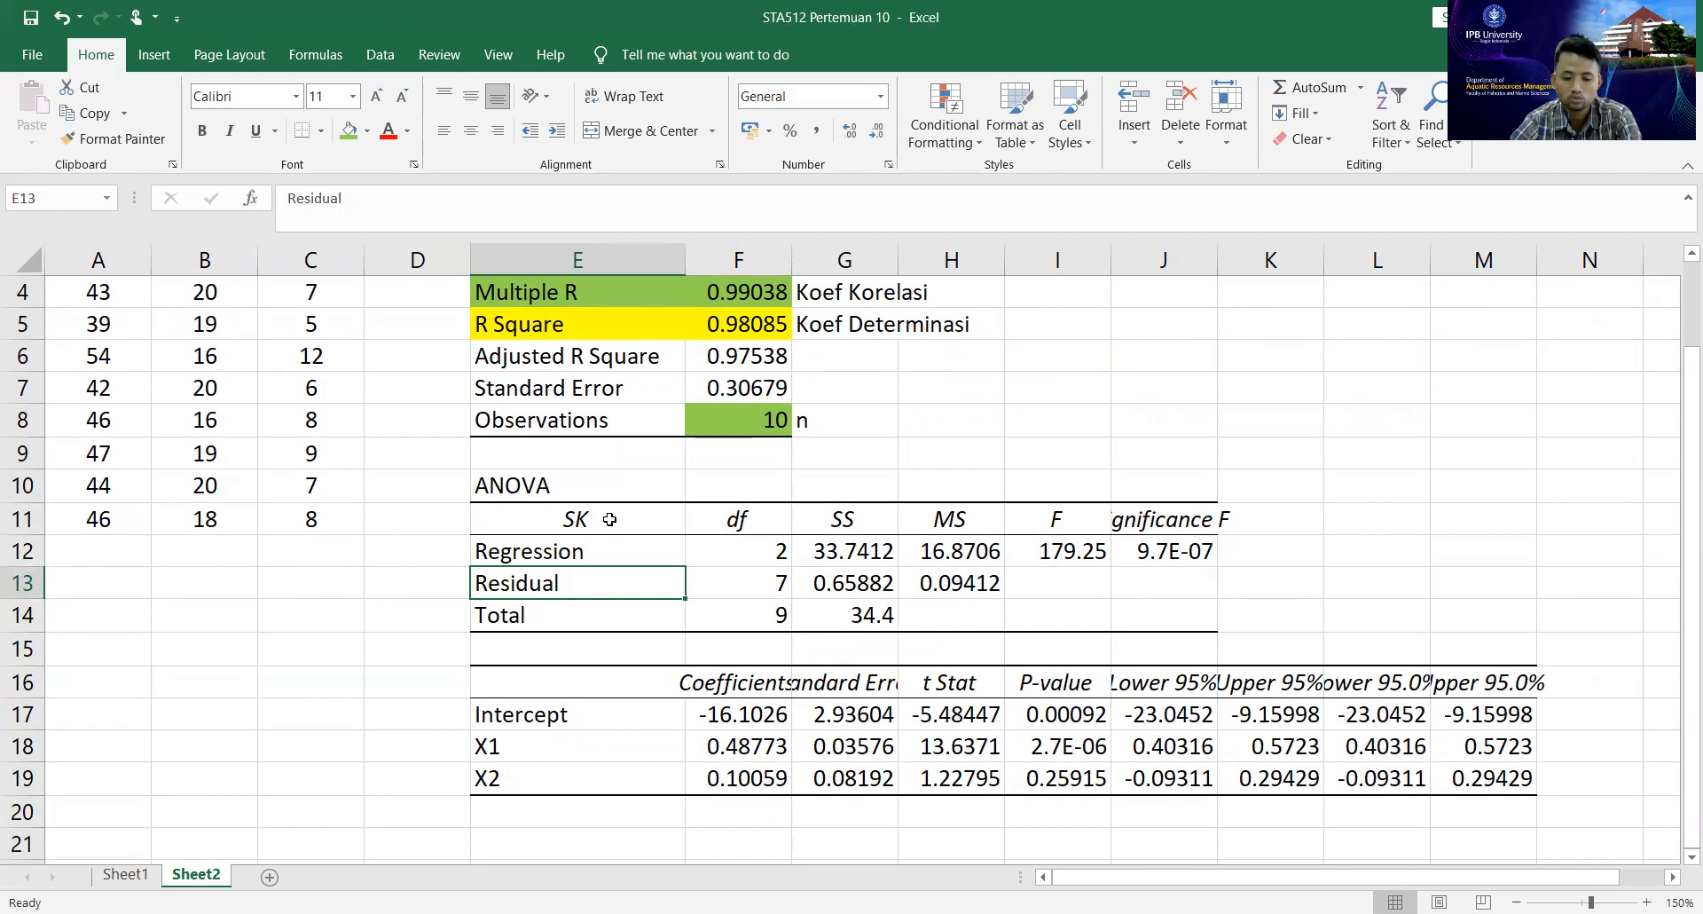
Compare the df and SS columns of the Sheet2 ANOVA output with the dB and JK columns of the manual ANOVA table on Sheet1.
{"action": "left_click", "coordinate": [776, 526]}
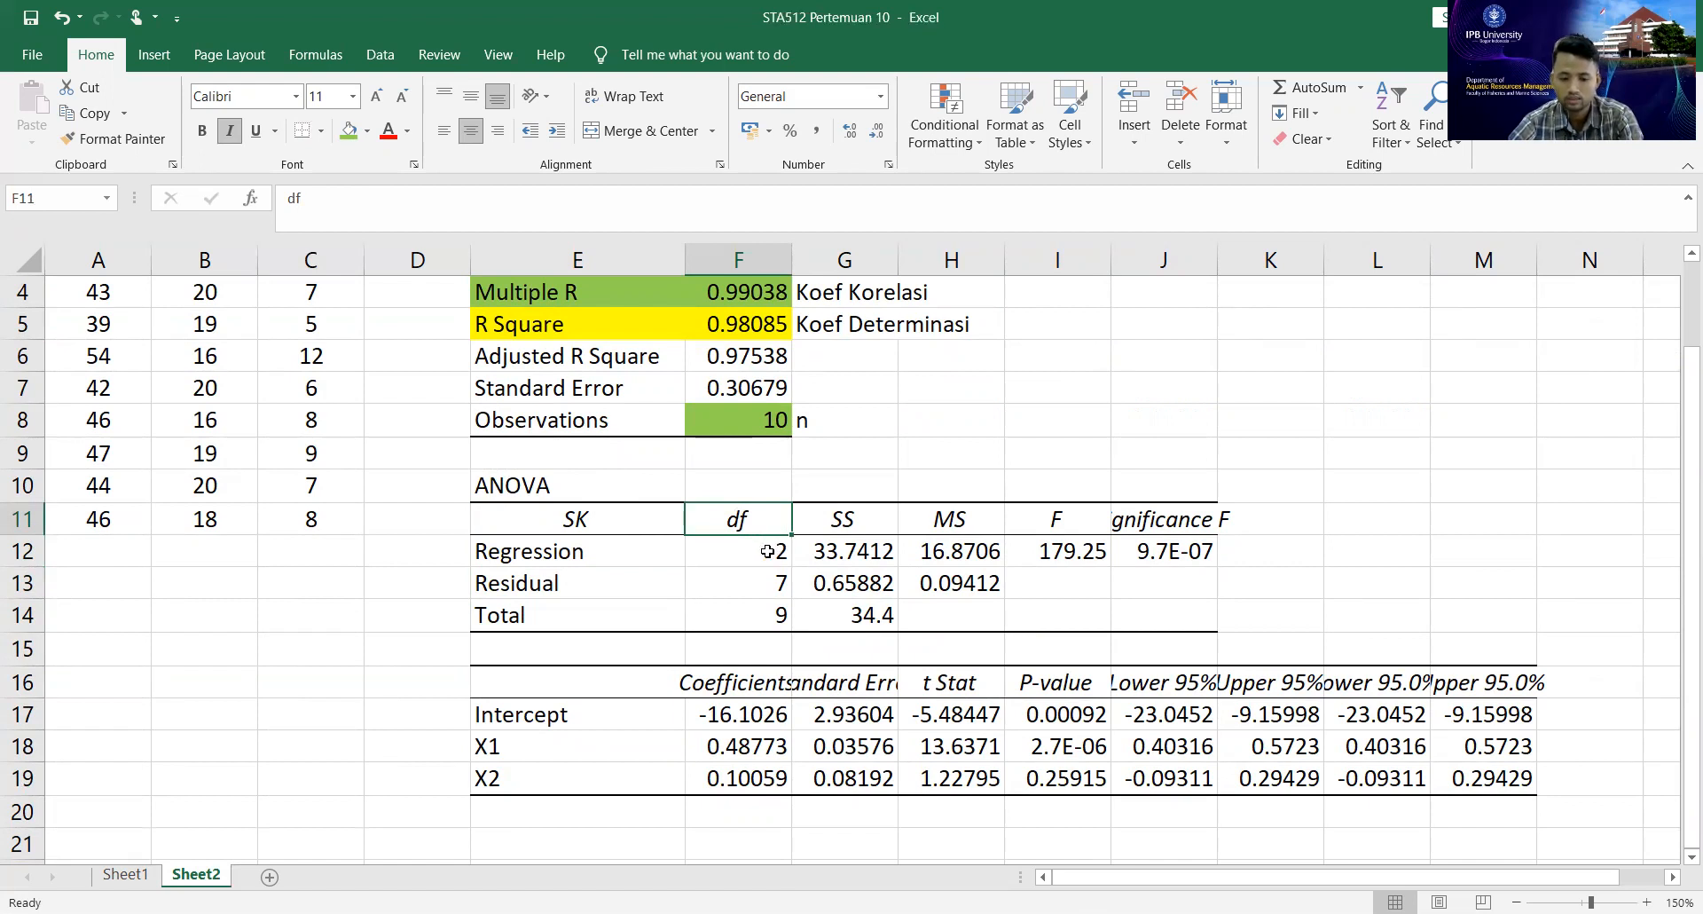
{"action": "left_click", "coordinate": [768, 551]}
{"action": "left_click", "coordinate": [780, 583]}
{"action": "left_click", "coordinate": [867, 528]}
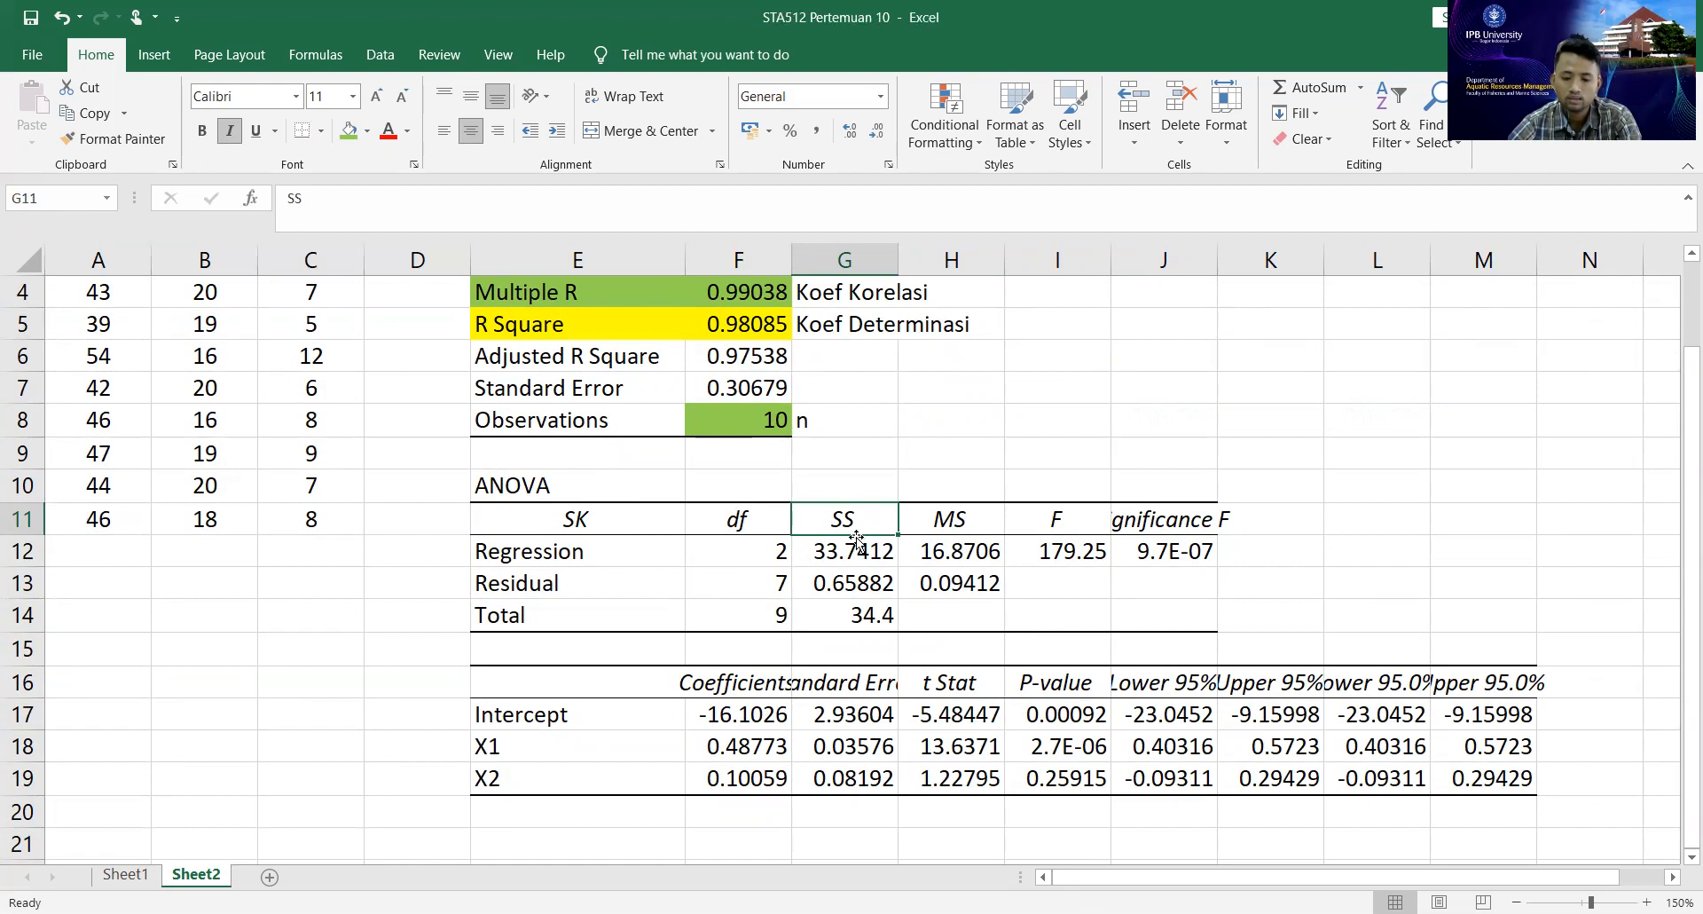
{"action": "left_click", "coordinate": [148, 882]}
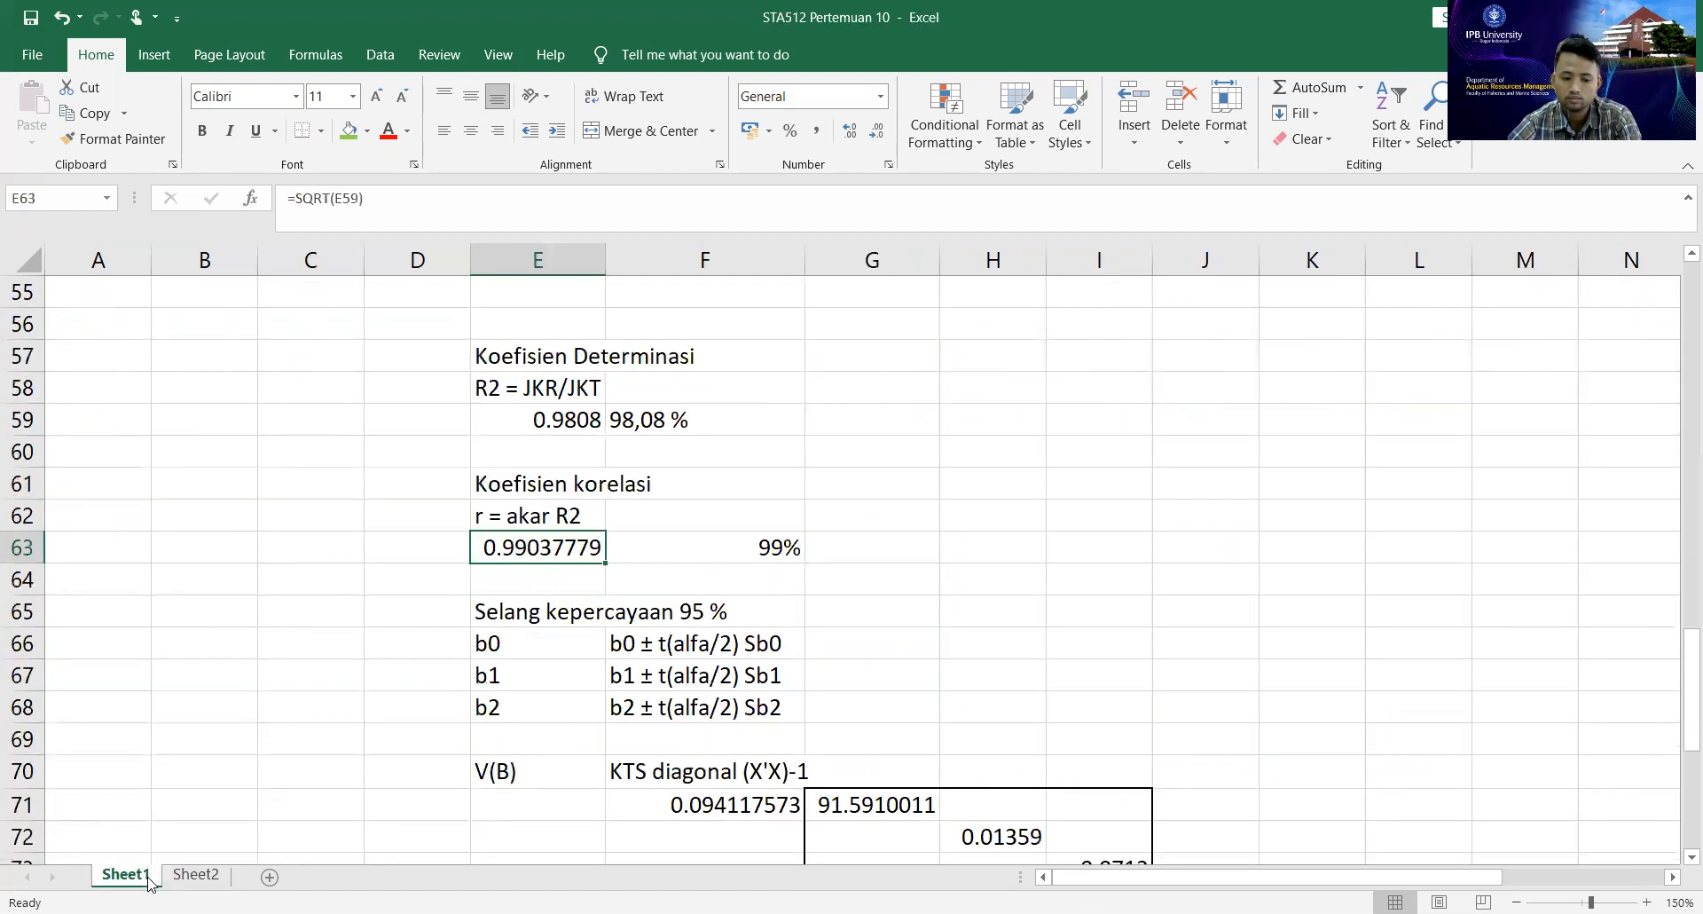
{"action": "scroll", "coordinate": [830, 684], "scroll_direction": "up", "scroll_amount": 6}
{"action": "scroll", "coordinate": [829, 683], "scroll_direction": "up", "scroll_amount": 2}
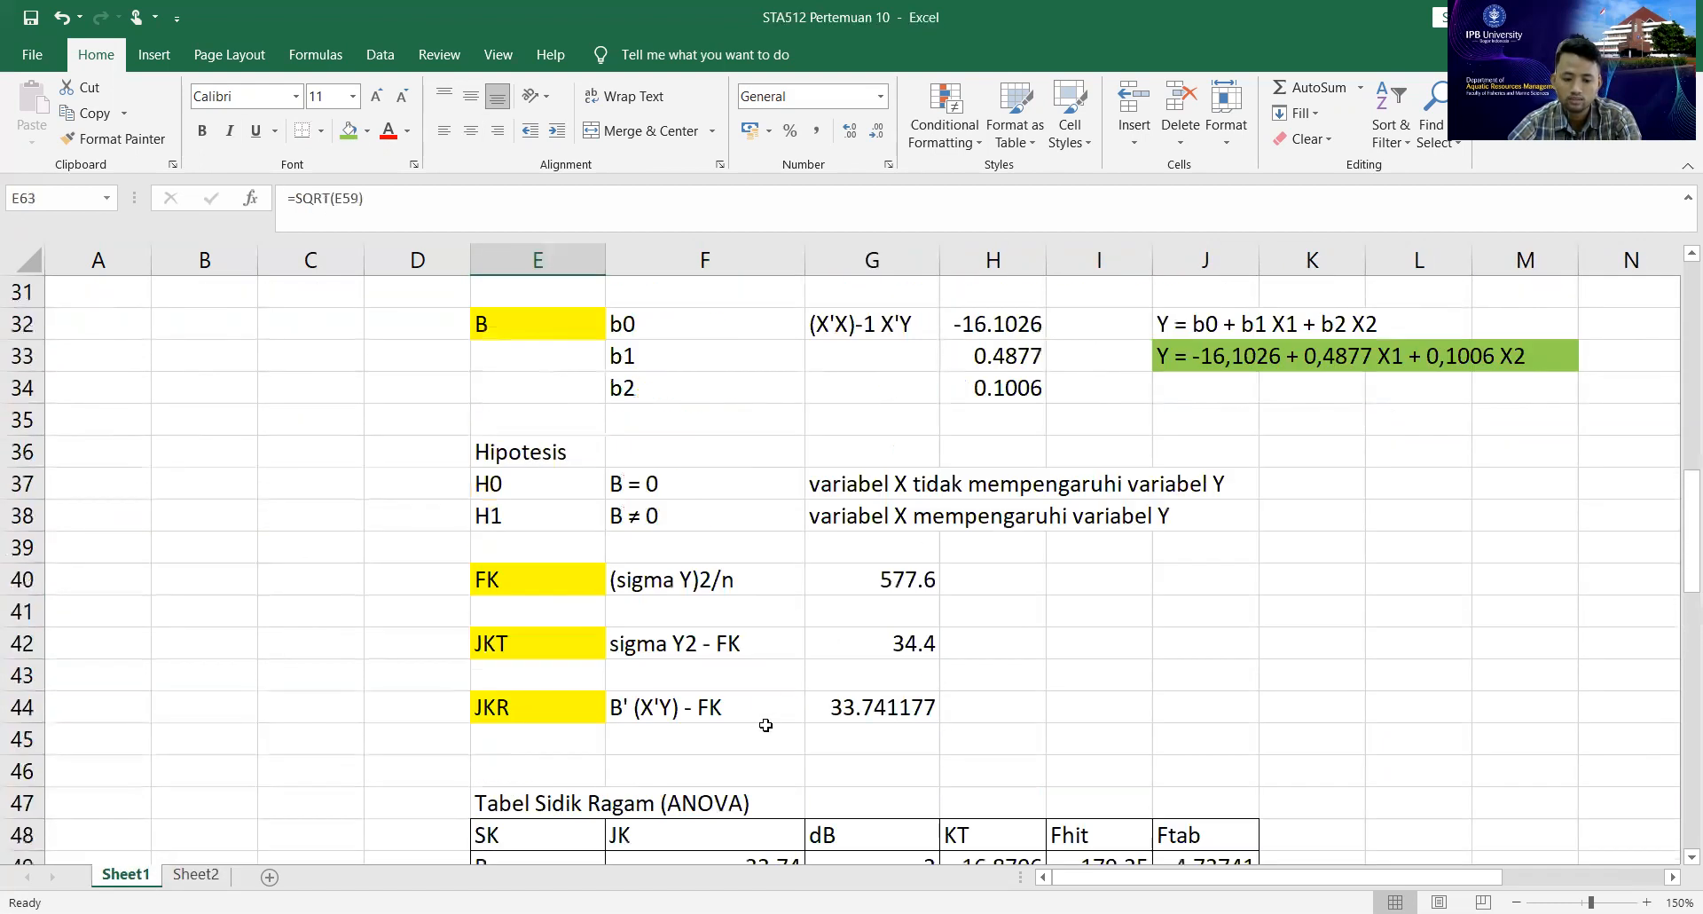
{"action": "scroll", "coordinate": [761, 723], "scroll_direction": "down", "scroll_amount": 1}
{"action": "left_click", "coordinate": [726, 745]}
{"action": "scroll", "coordinate": [726, 745], "scroll_direction": "down", "scroll_amount": 1}
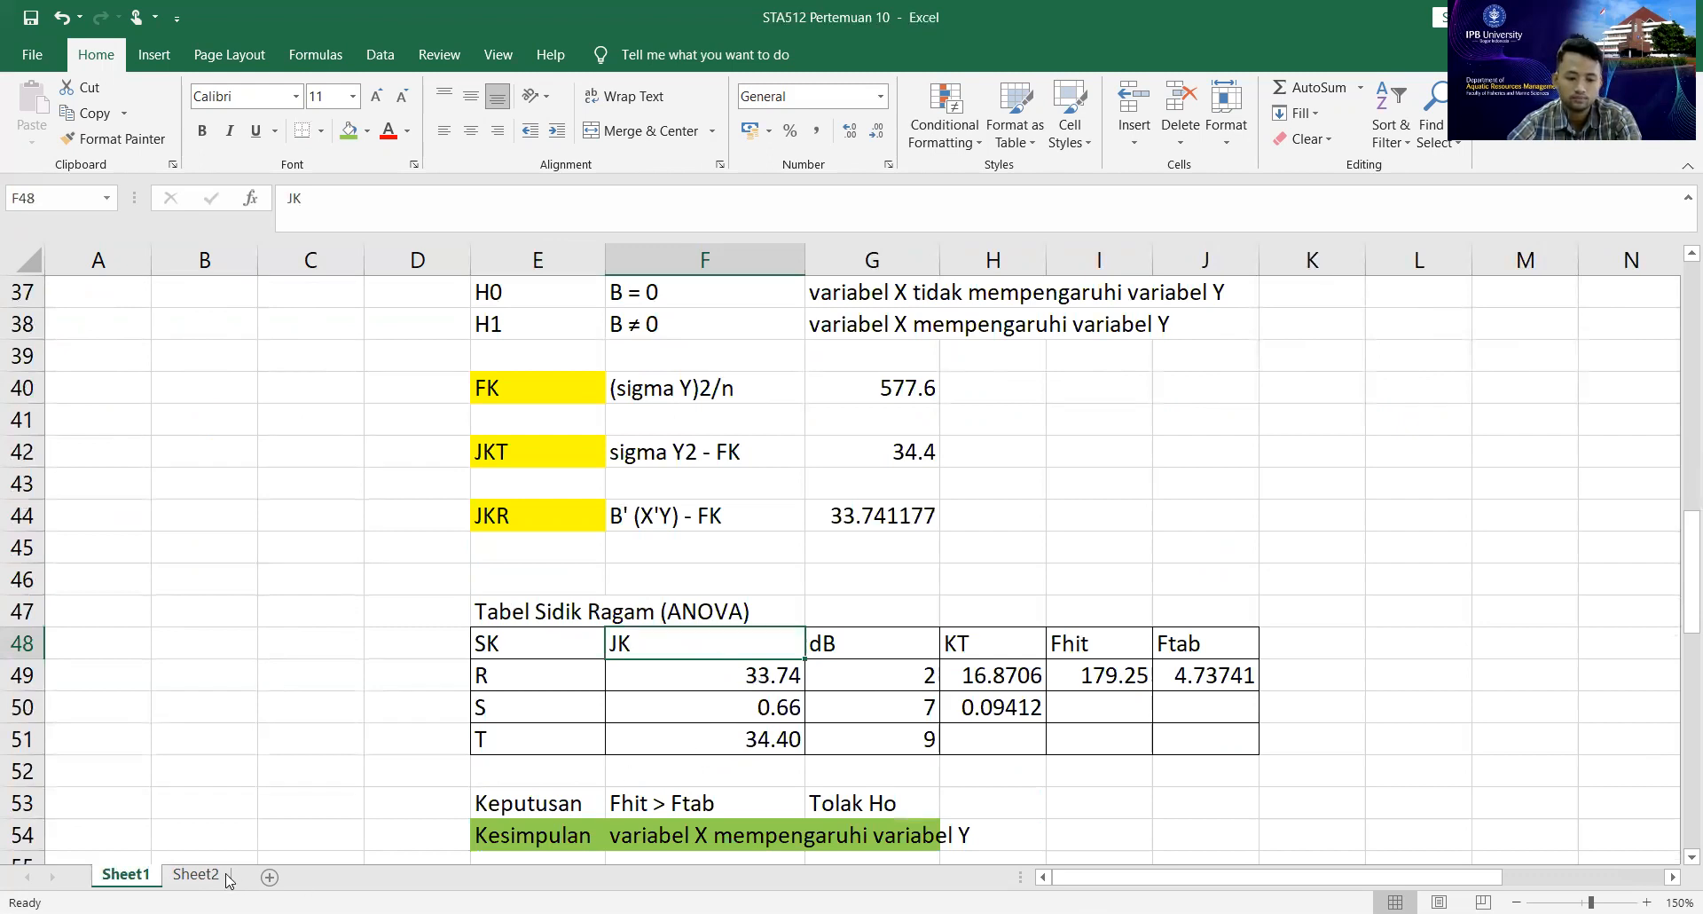
{"action": "left_click", "coordinate": [196, 875]}
{"action": "left_click_drag", "start_coordinate": [896, 563], "coordinate": [856, 614]}
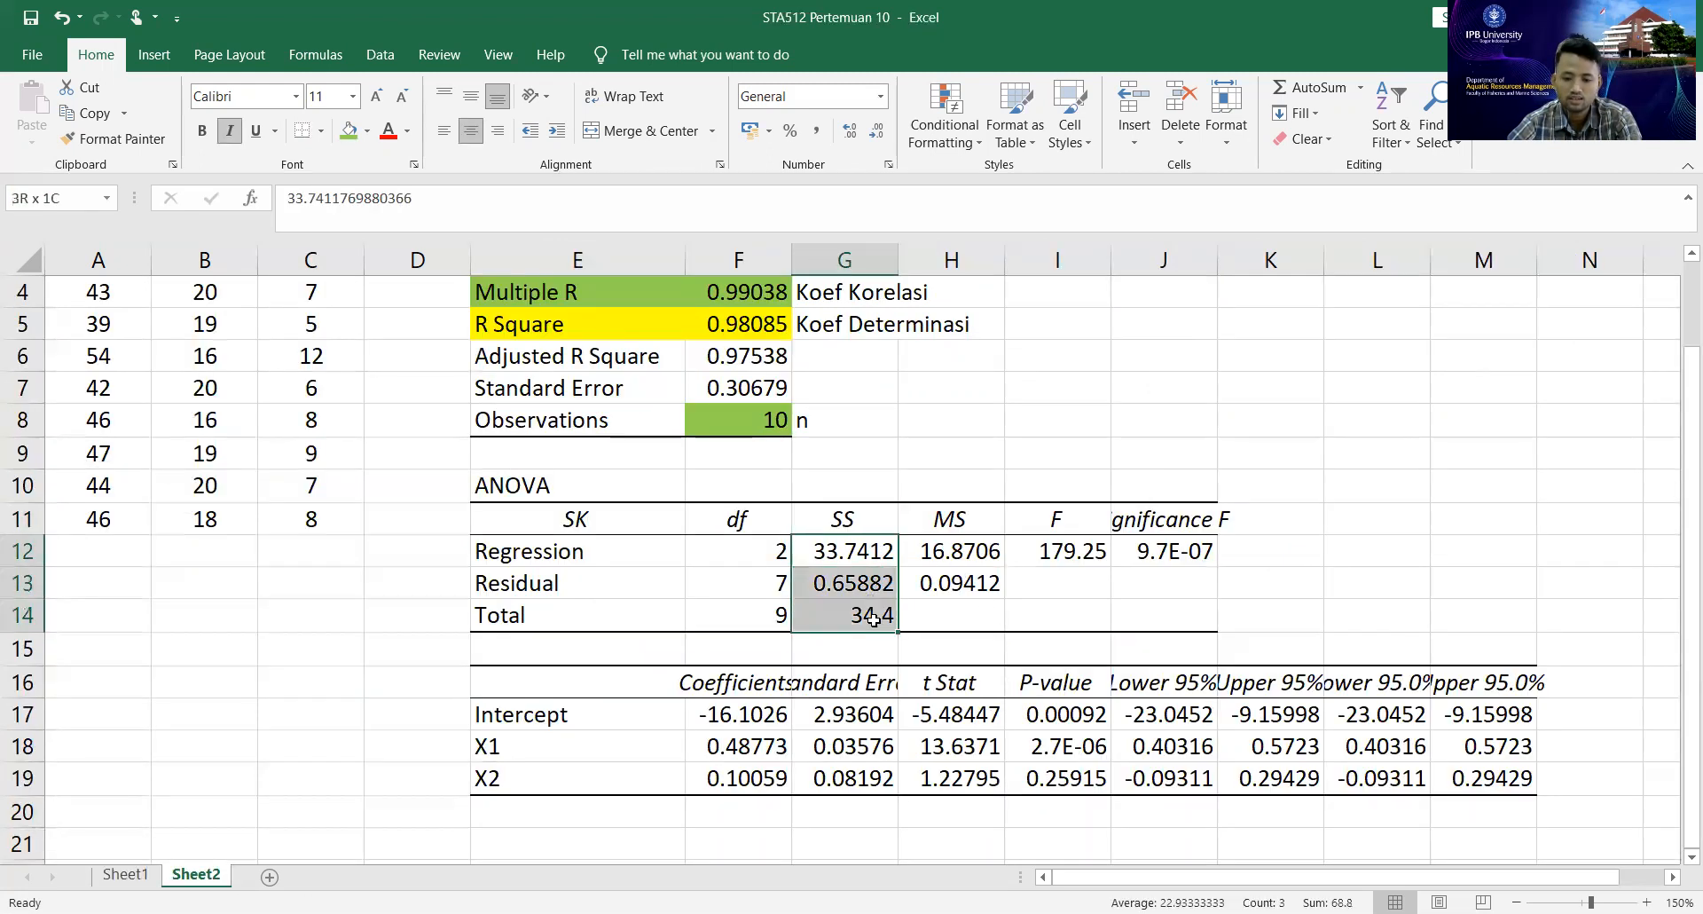
Examine the MS column and compare the ANOVA F value on Sheet2 with the manual Fhit value on Sheet1.
{"action": "left_click", "coordinate": [980, 519]}
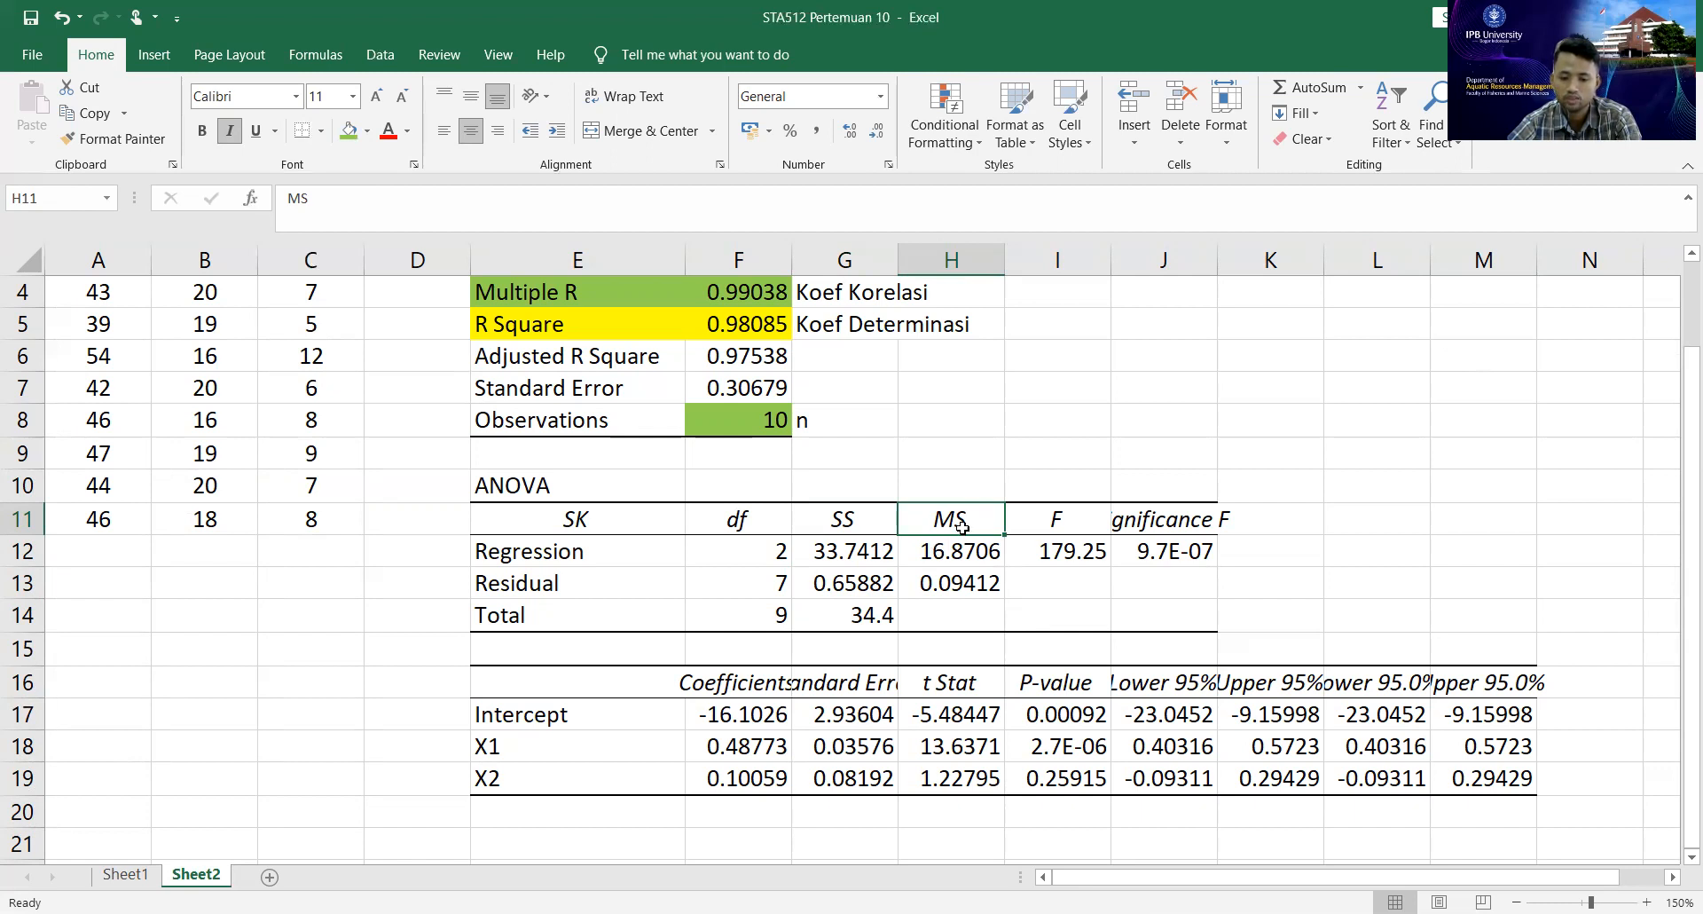
{"action": "left_click_drag", "start_coordinate": [1044, 522], "coordinate": [1071, 568]}
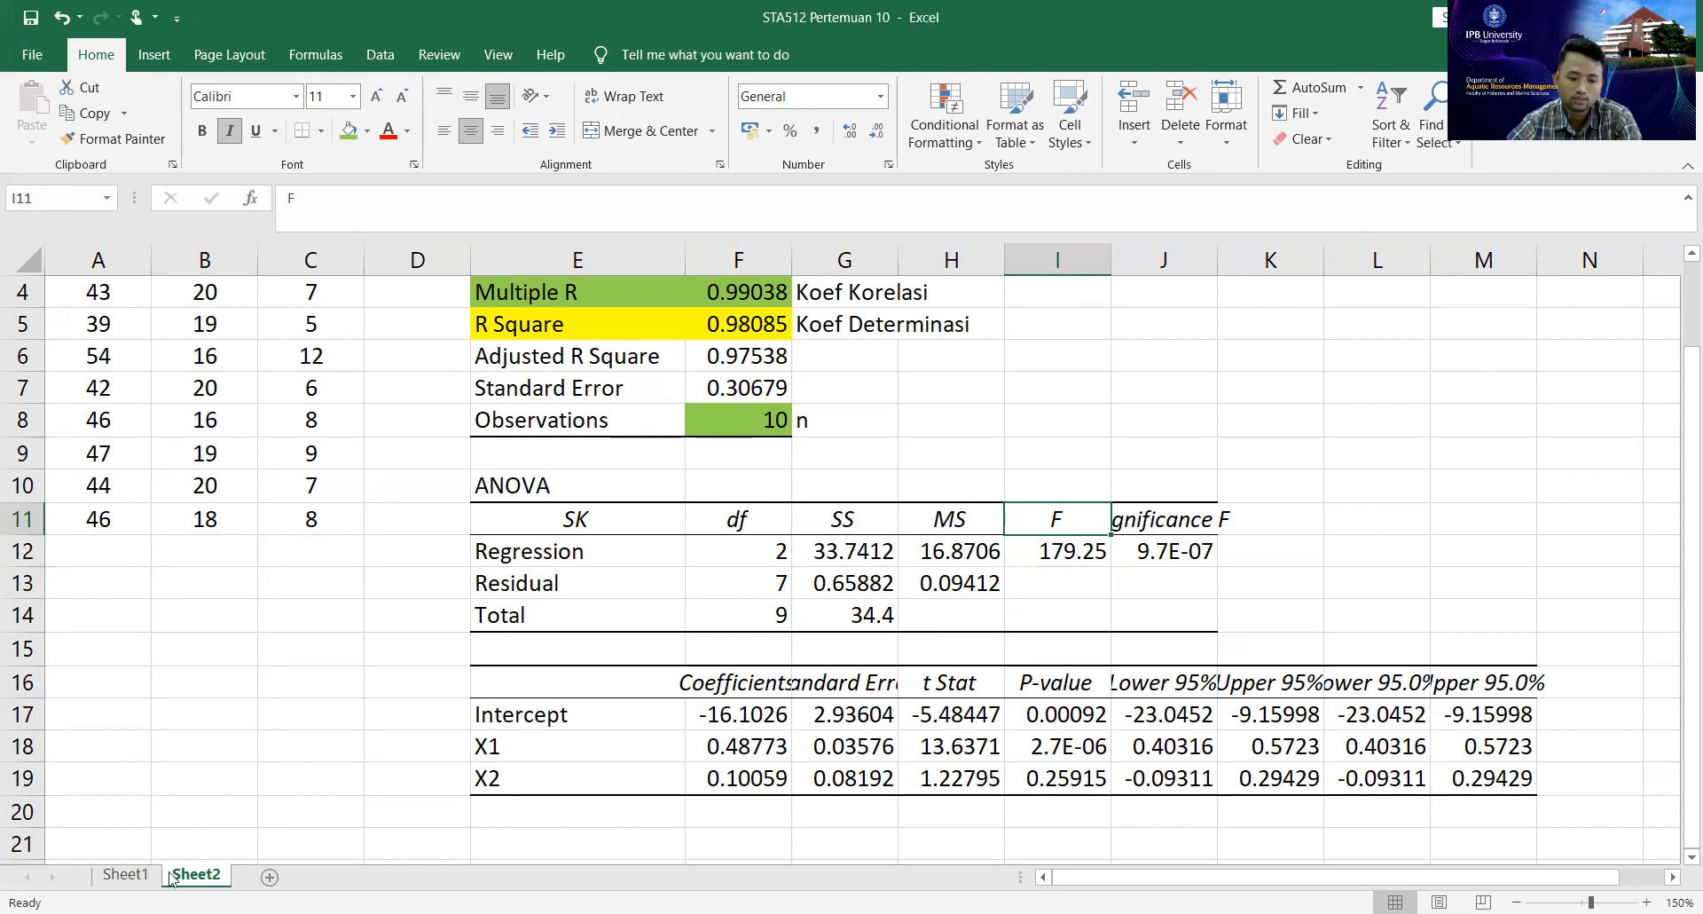
{"action": "left_click", "coordinate": [125, 875]}
{"action": "left_click", "coordinate": [1113, 644]}
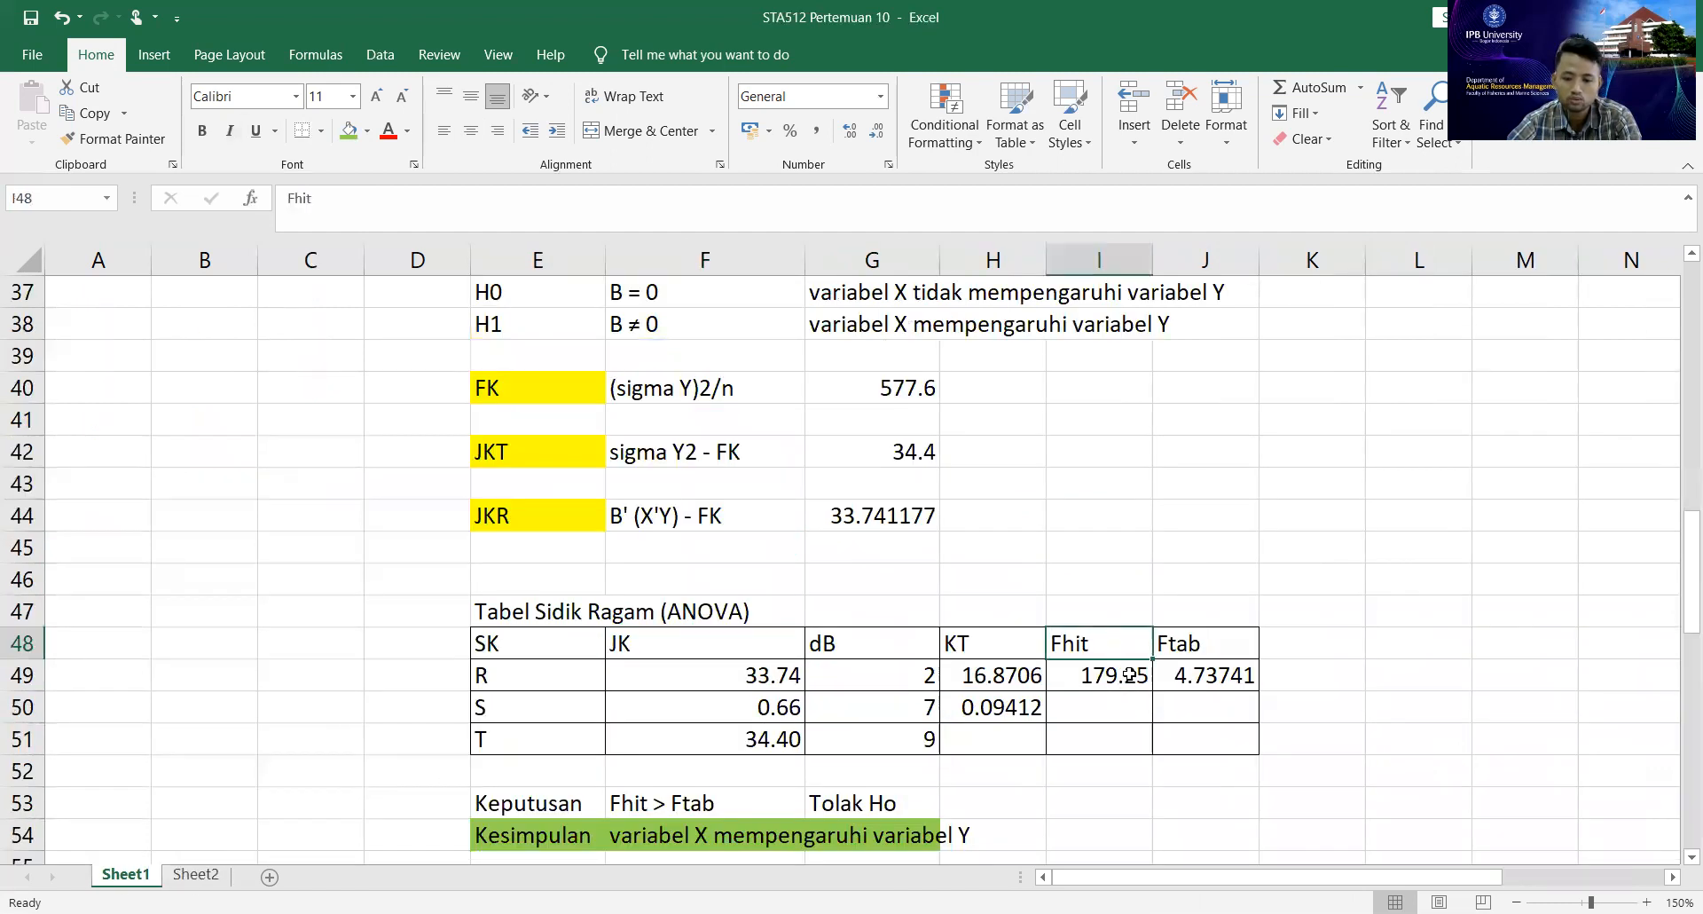
{"action": "left_click", "coordinate": [196, 875]}
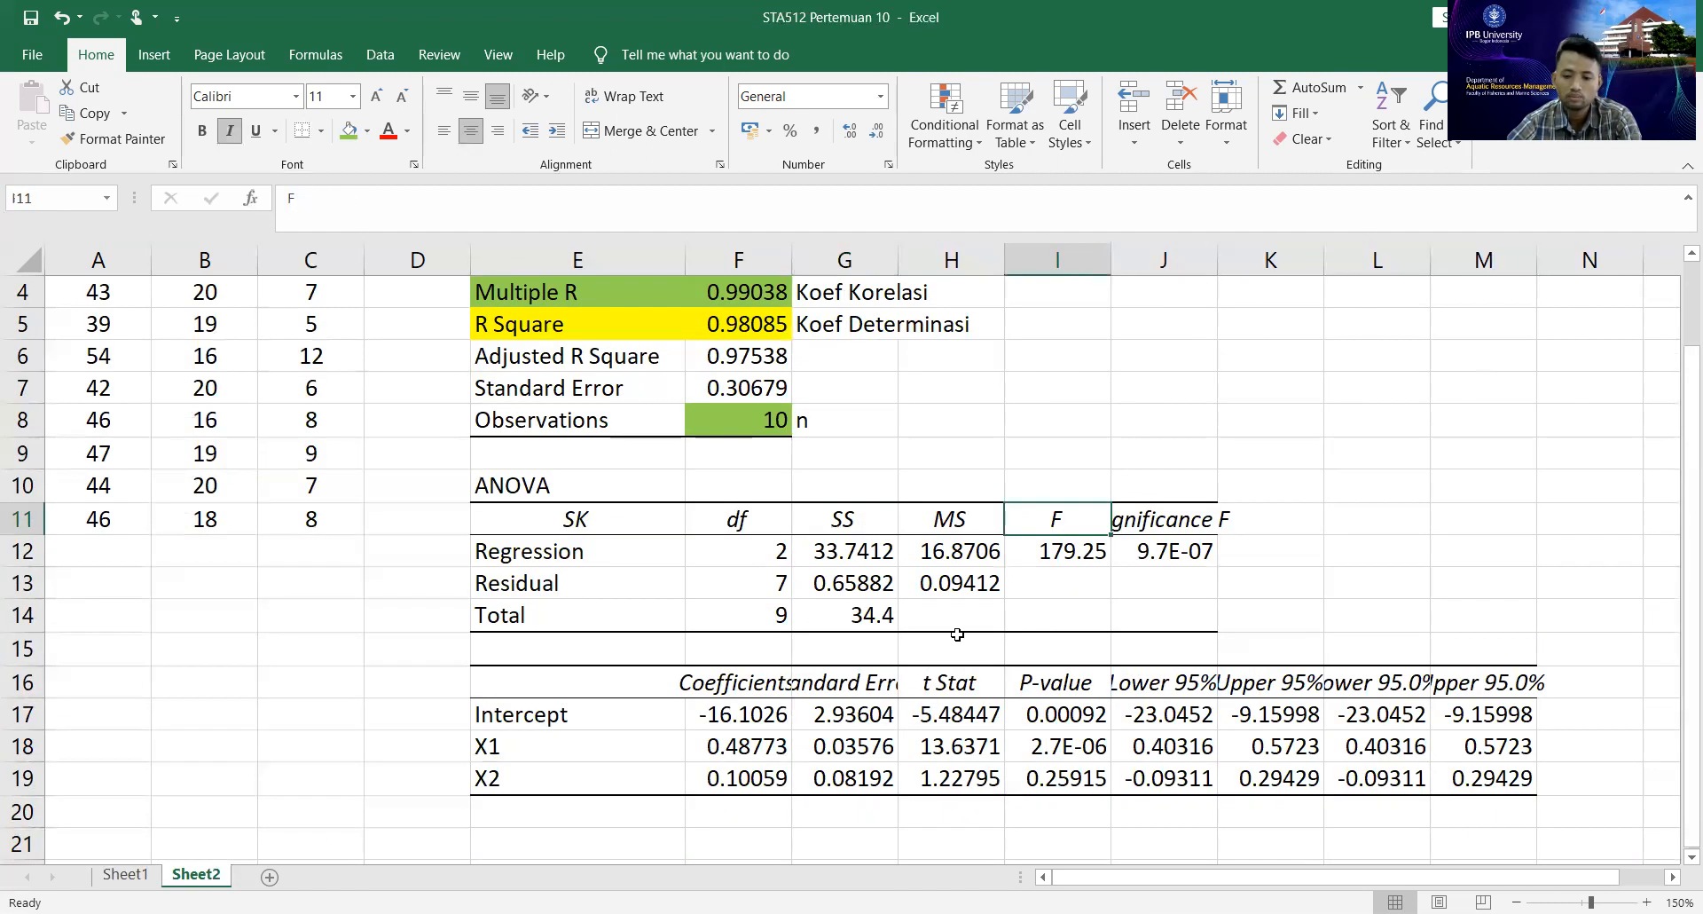
{"action": "left_click", "coordinate": [1073, 553]}
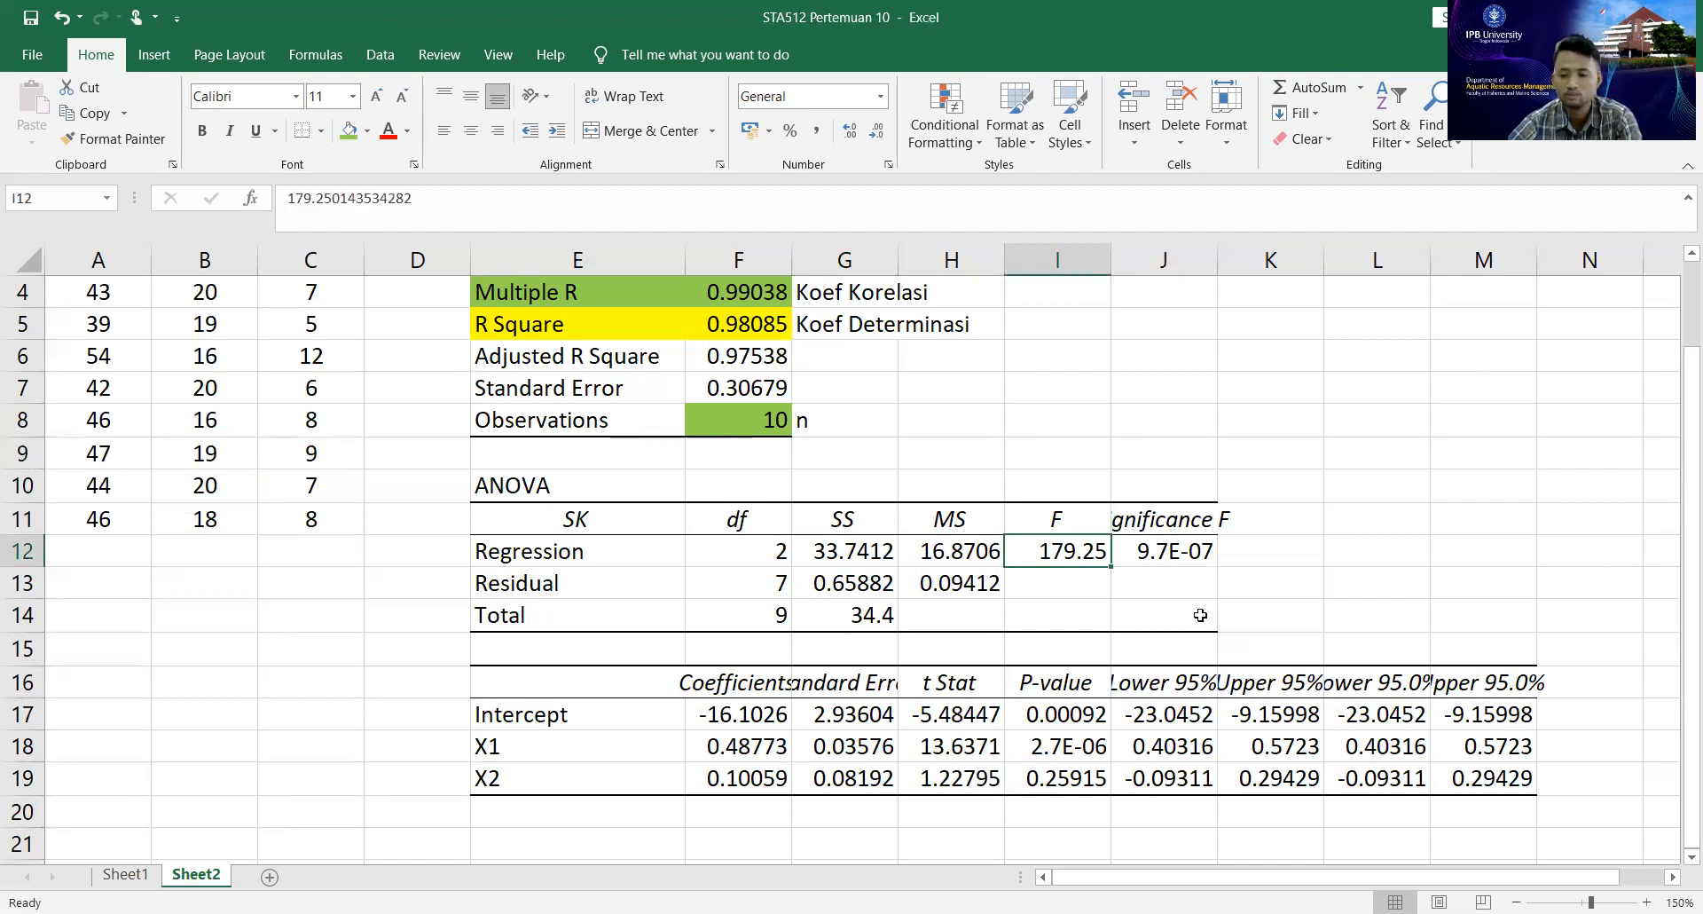
Widen column J to fit its contents so the Significance F header and value show in full.
{"action": "left_click", "coordinate": [1169, 523]}
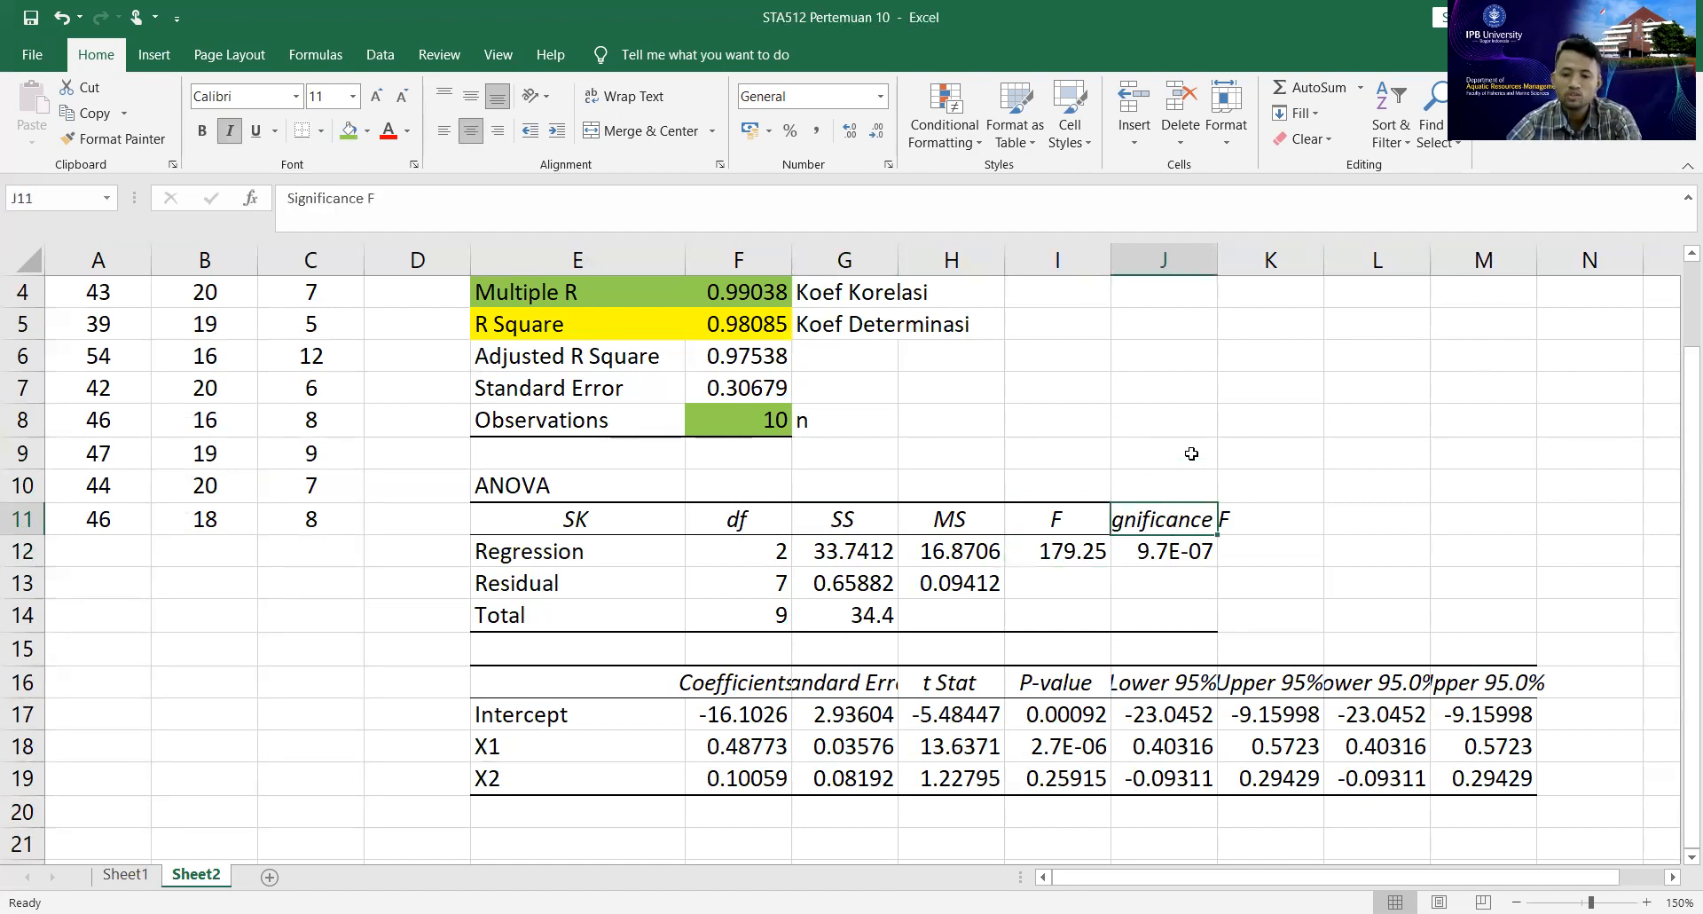
{"action": "left_click_drag", "start_coordinate": [1218, 258], "coordinate": [1222, 258]}
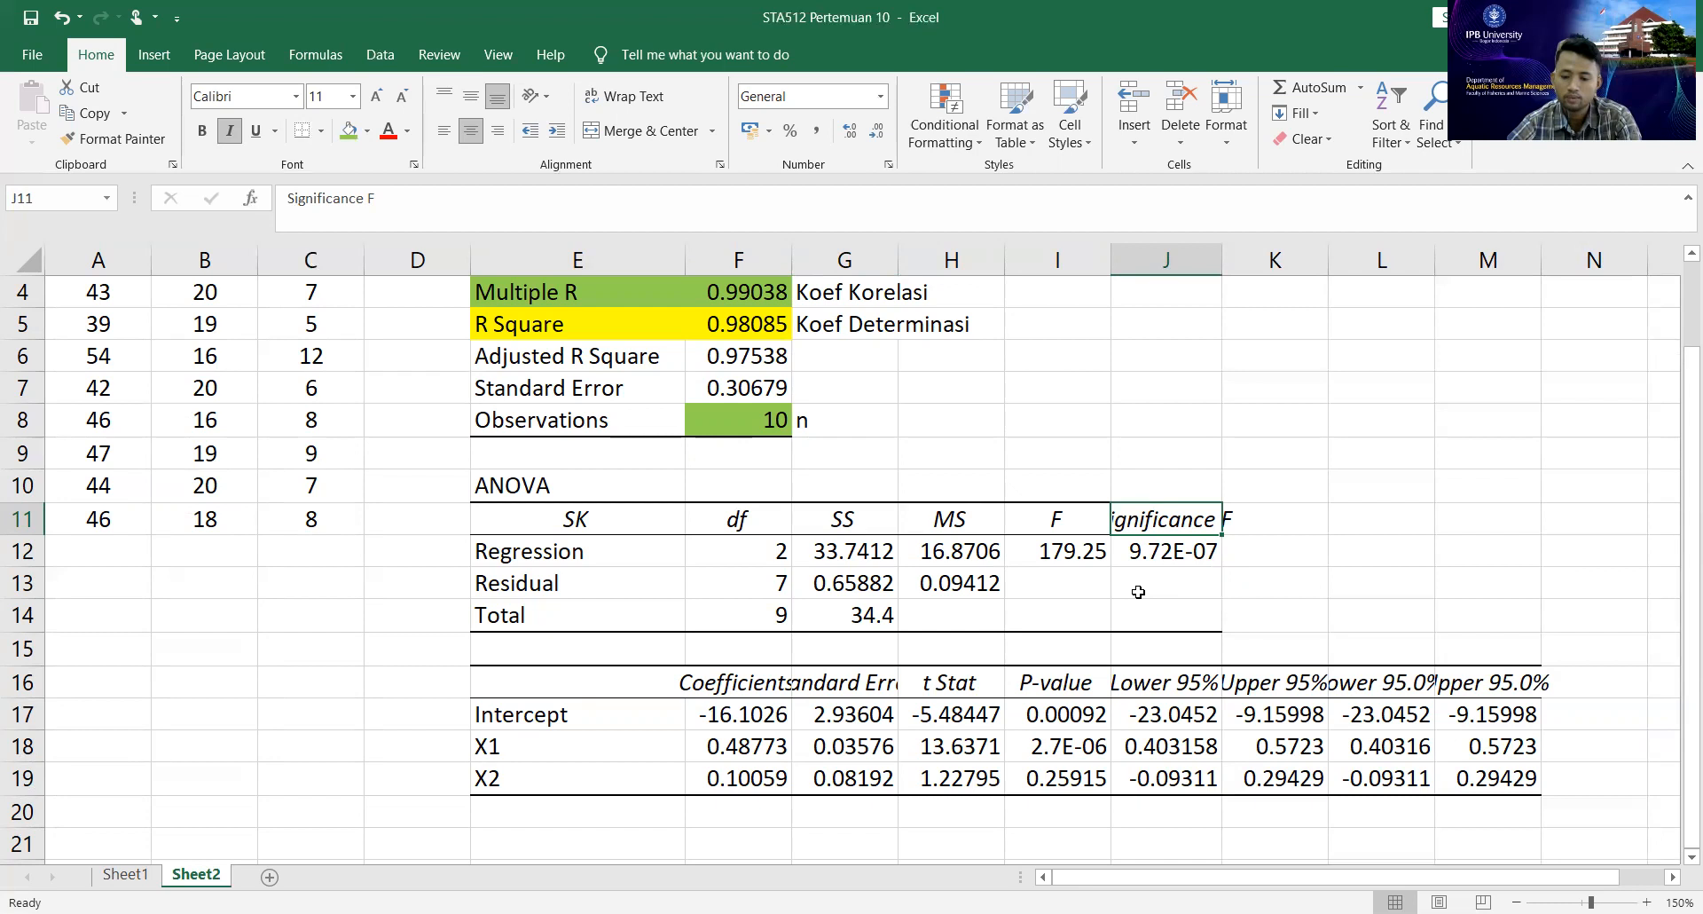
{"action": "double_click", "coordinate": [1221, 259]}
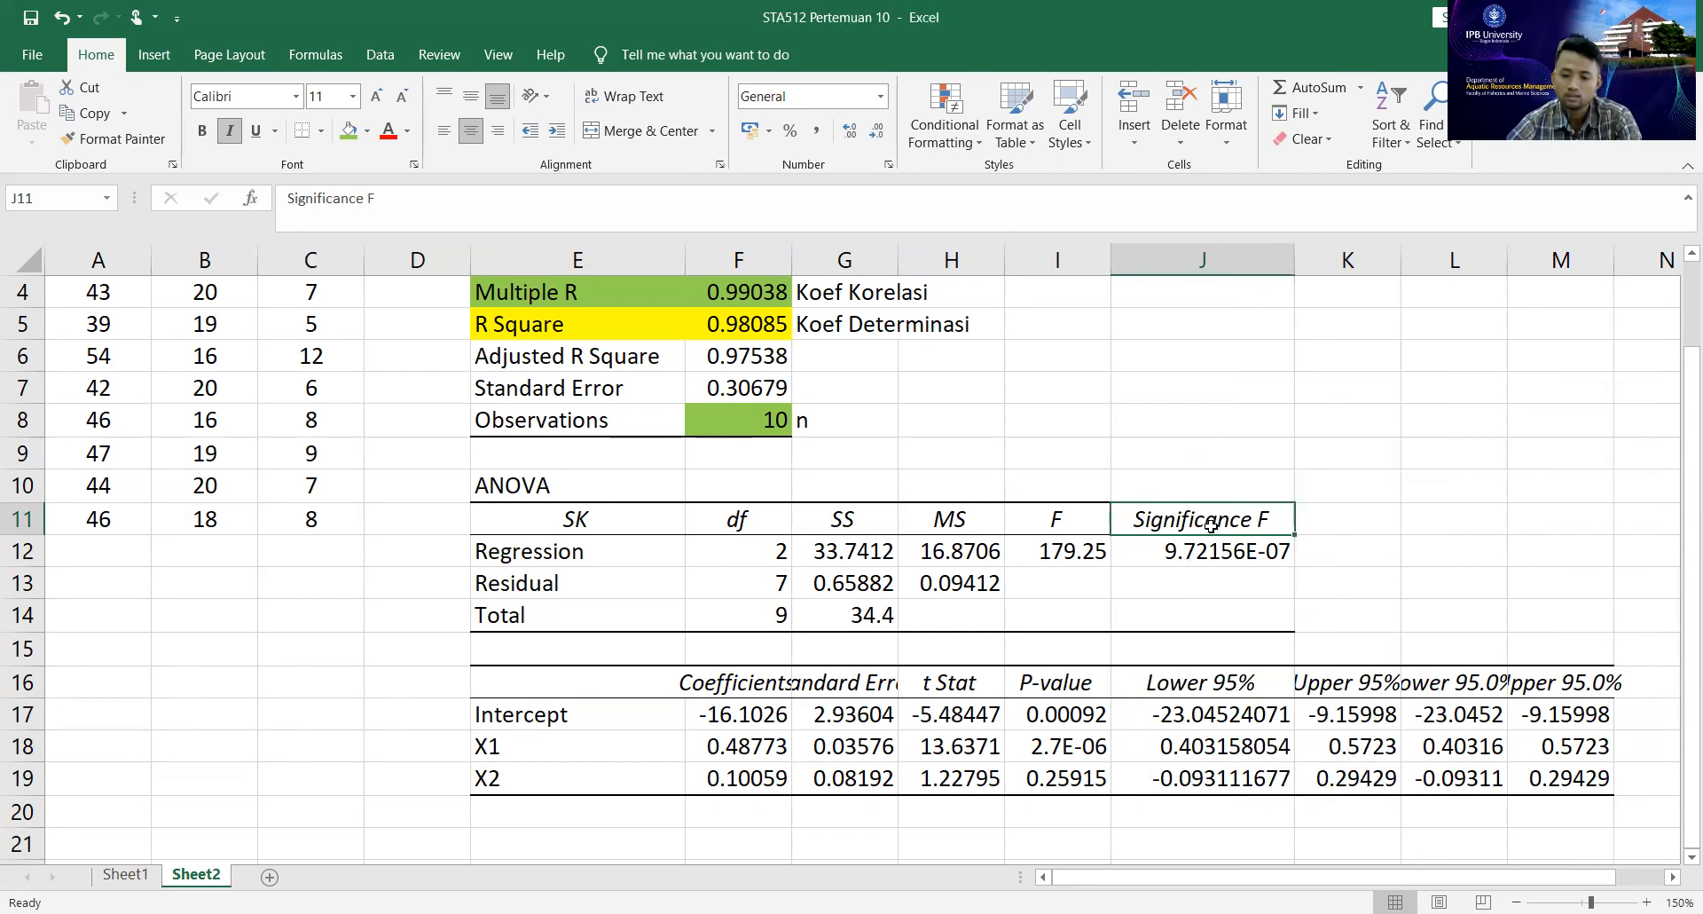
Enter the test criterion "Sig F < 0,05" in K12 and the decision "Tolak Ho" in L12, beside the Significance F value.
{"action": "left_click", "coordinate": [1323, 554]}
{"action": "type", "text": "0"}
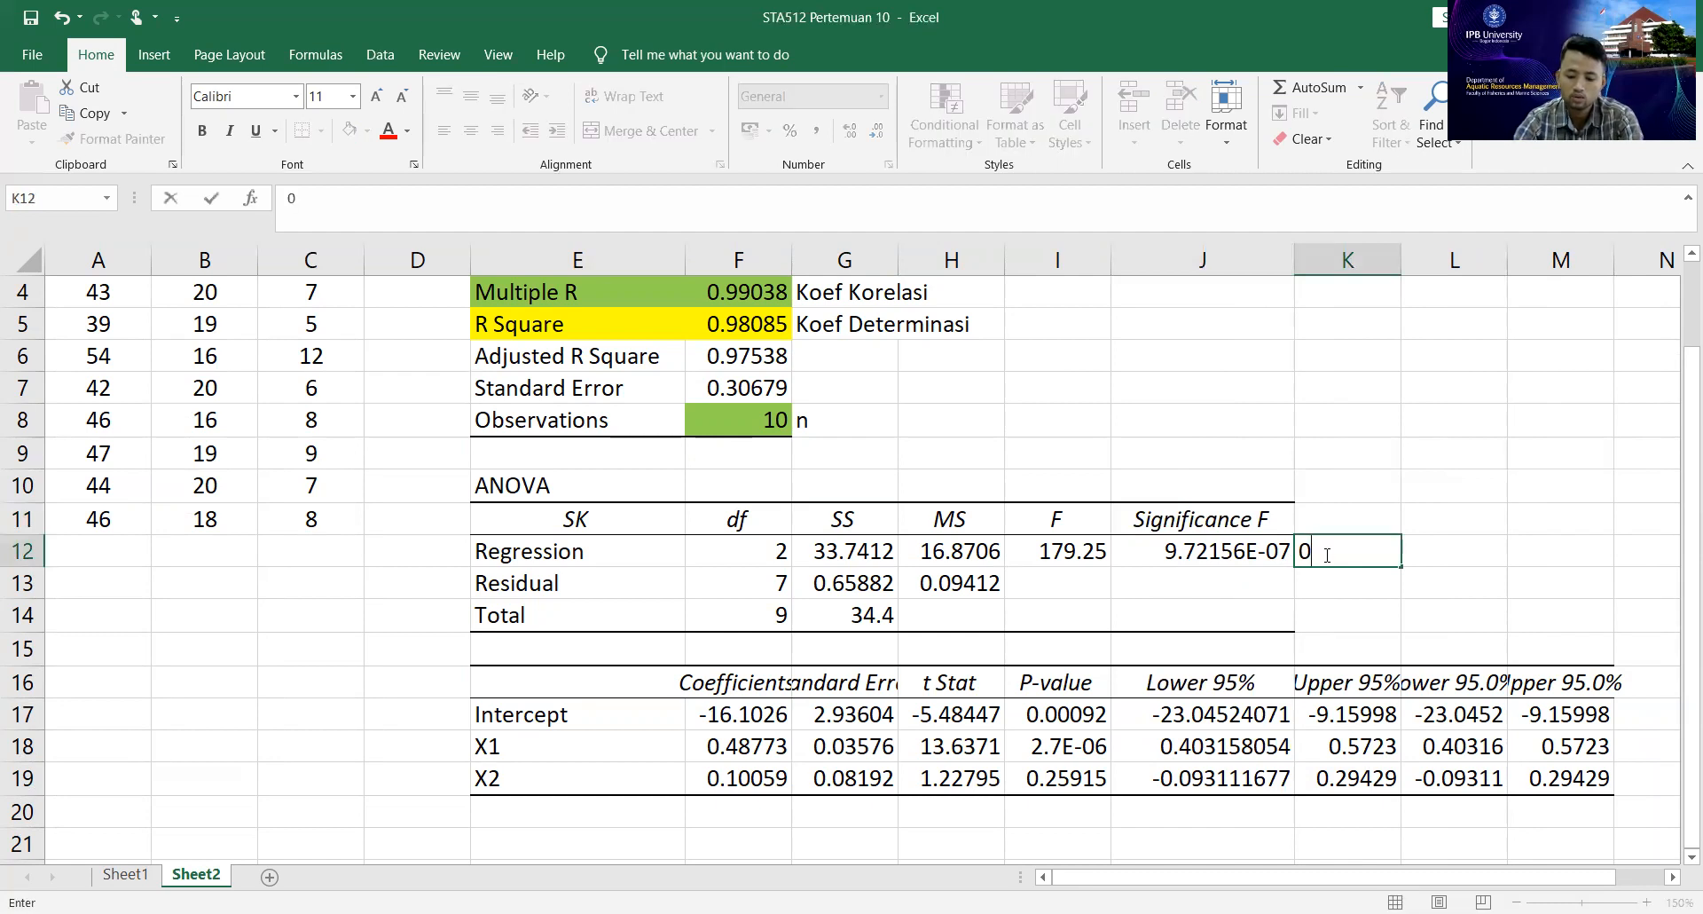
{"action": "key", "text": "BackSpace"}
{"action": "type", "text": "Sig F < 0,05"}
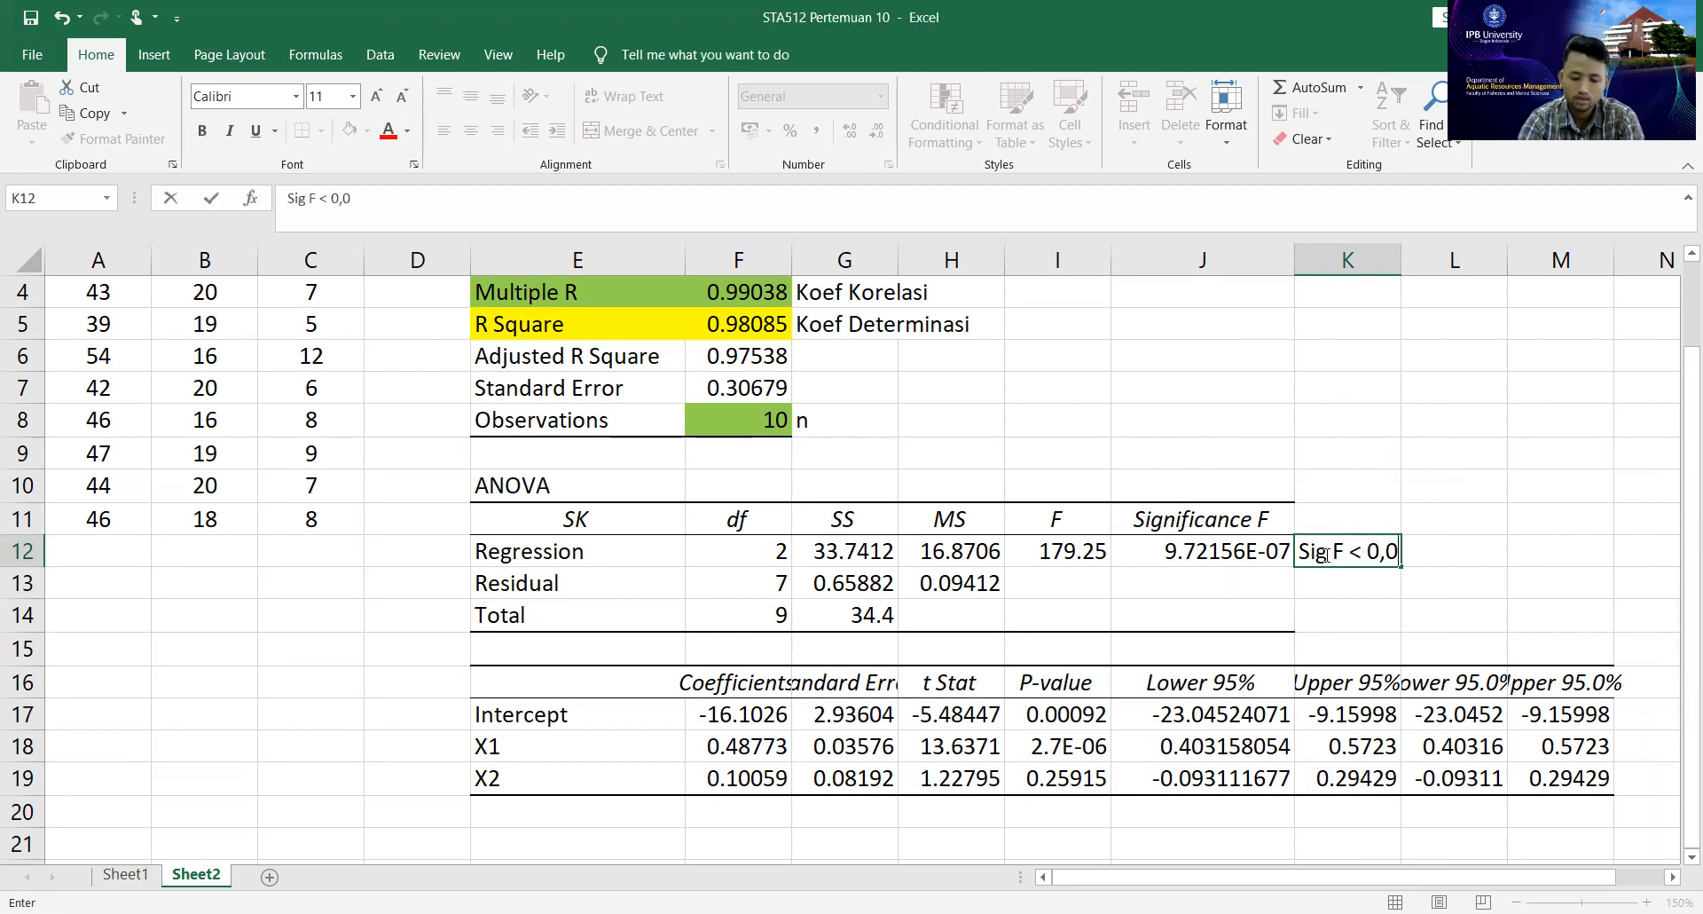
{"action": "key", "text": "Tab"}
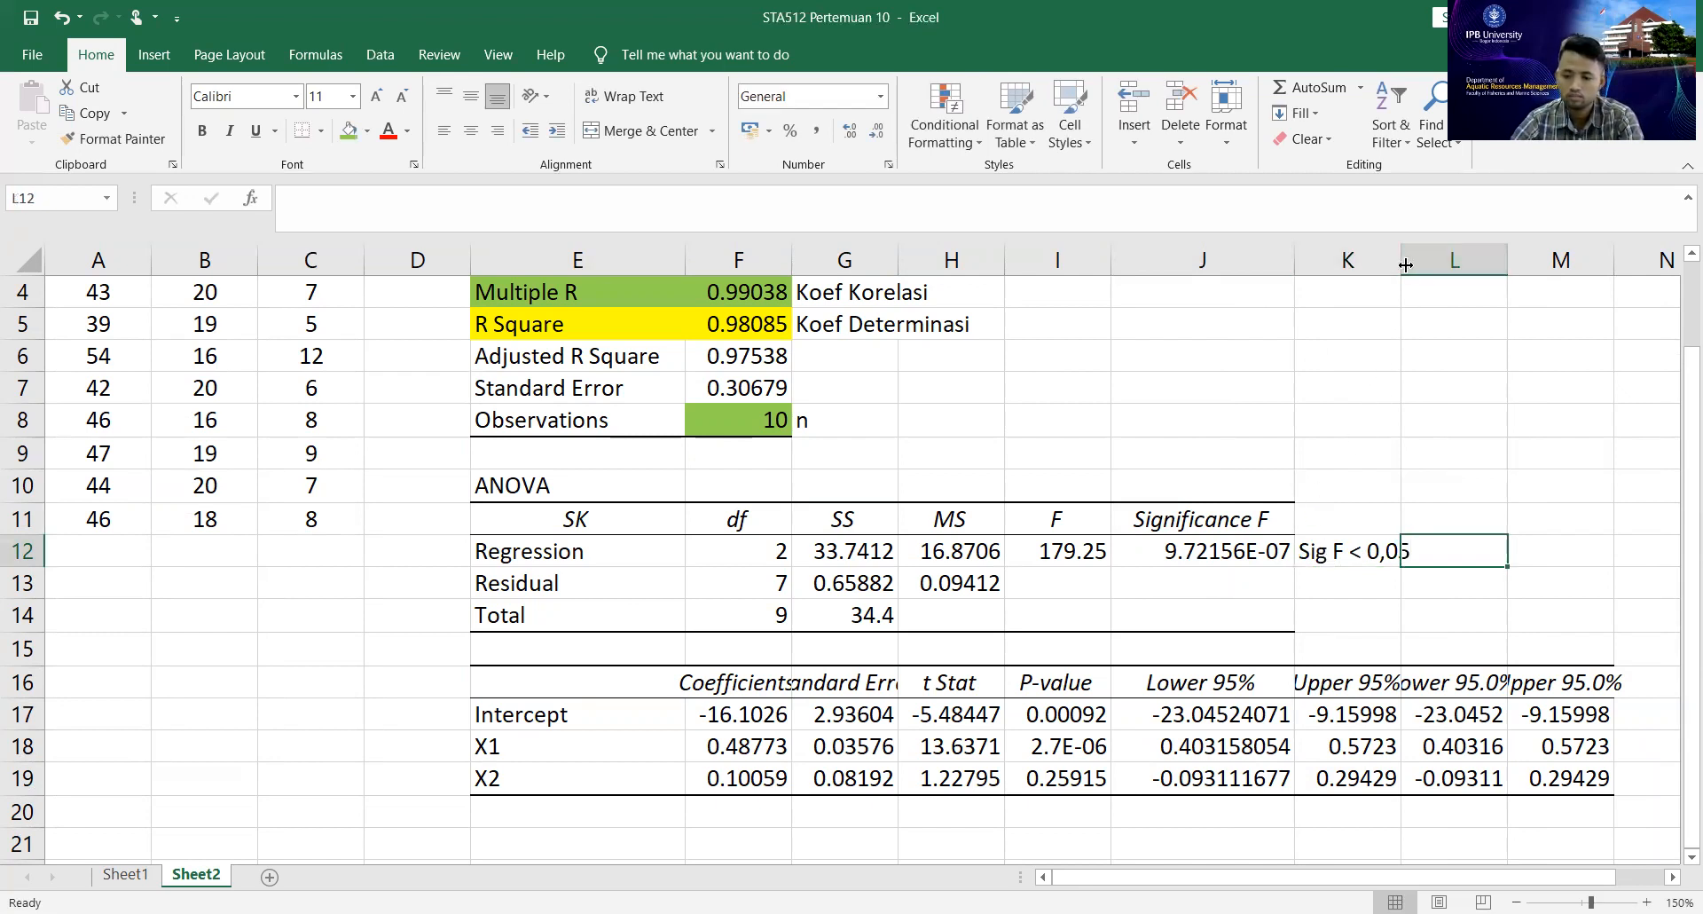
{"action": "type", "text": "Tolak Ho"}
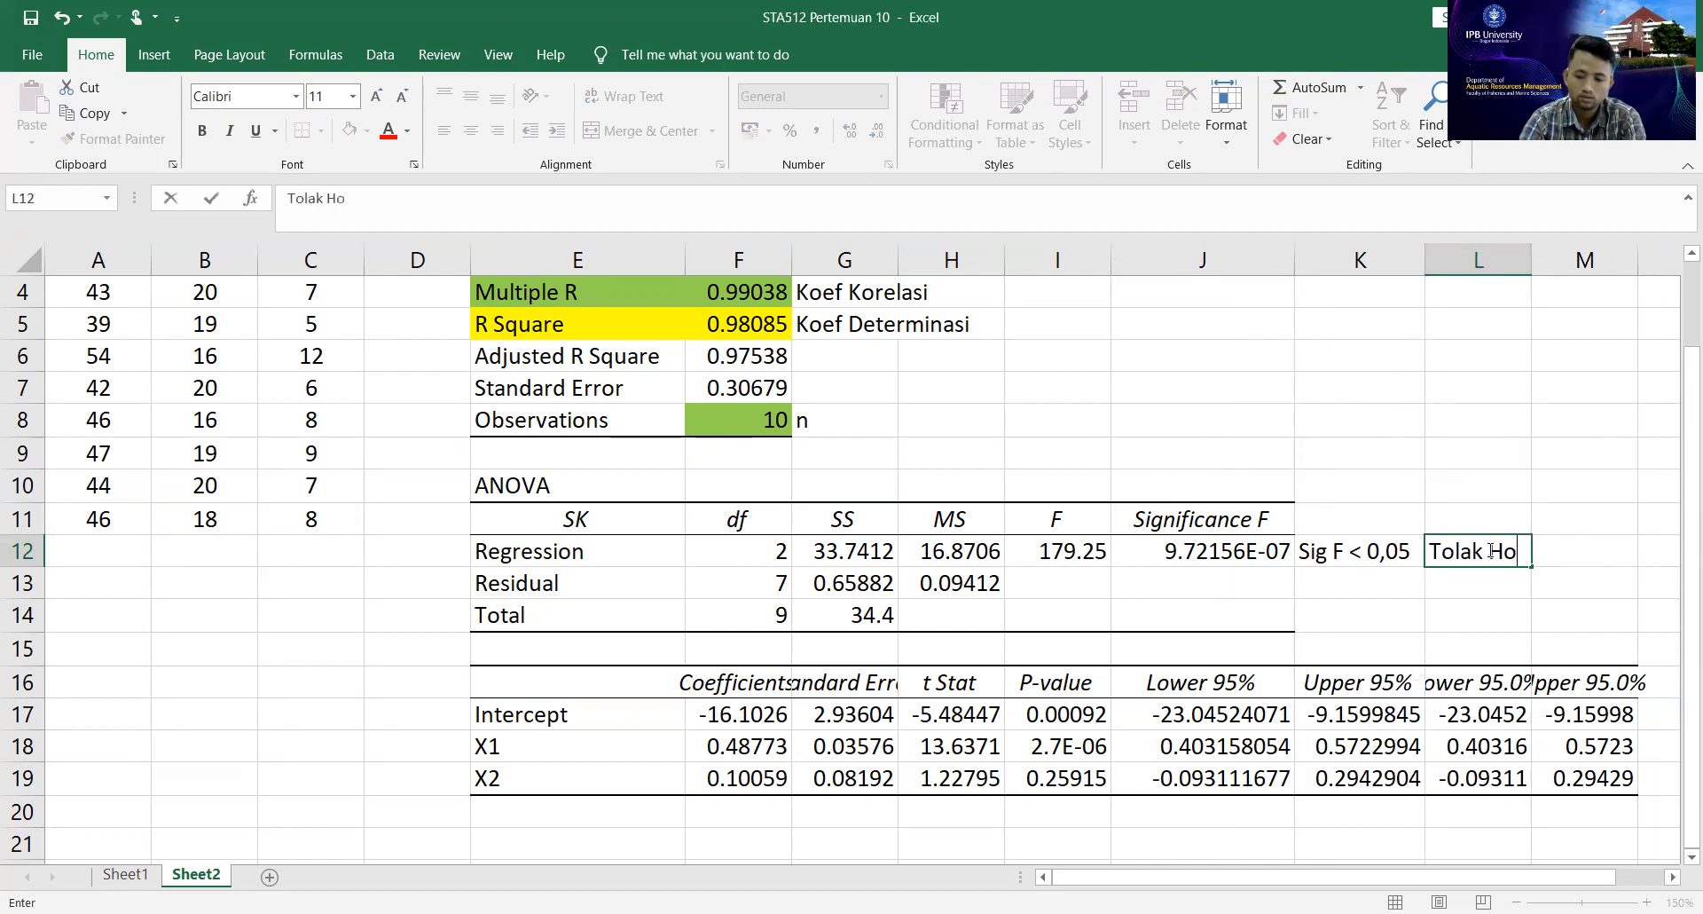
{"action": "key", "text": "Return"}
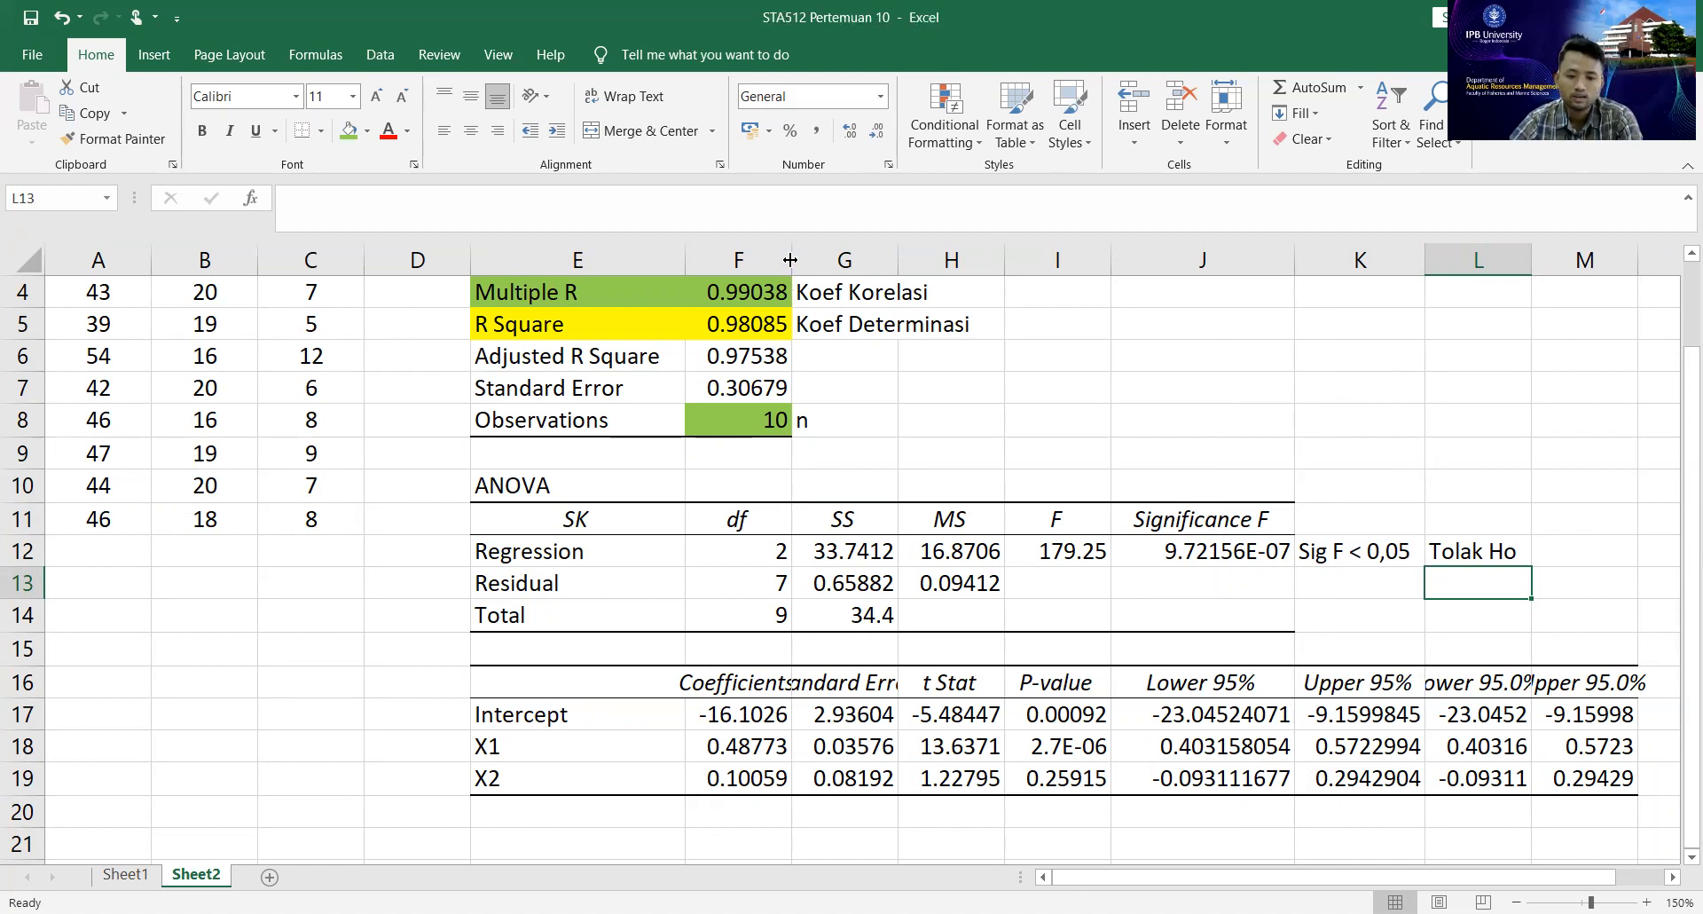
Widen column F to fit its contents and review the Intercept, X1 and X2 coefficients in F17:F19.
{"action": "double_click", "coordinate": [849, 262]}
{"action": "left_click", "coordinate": [794, 687]}
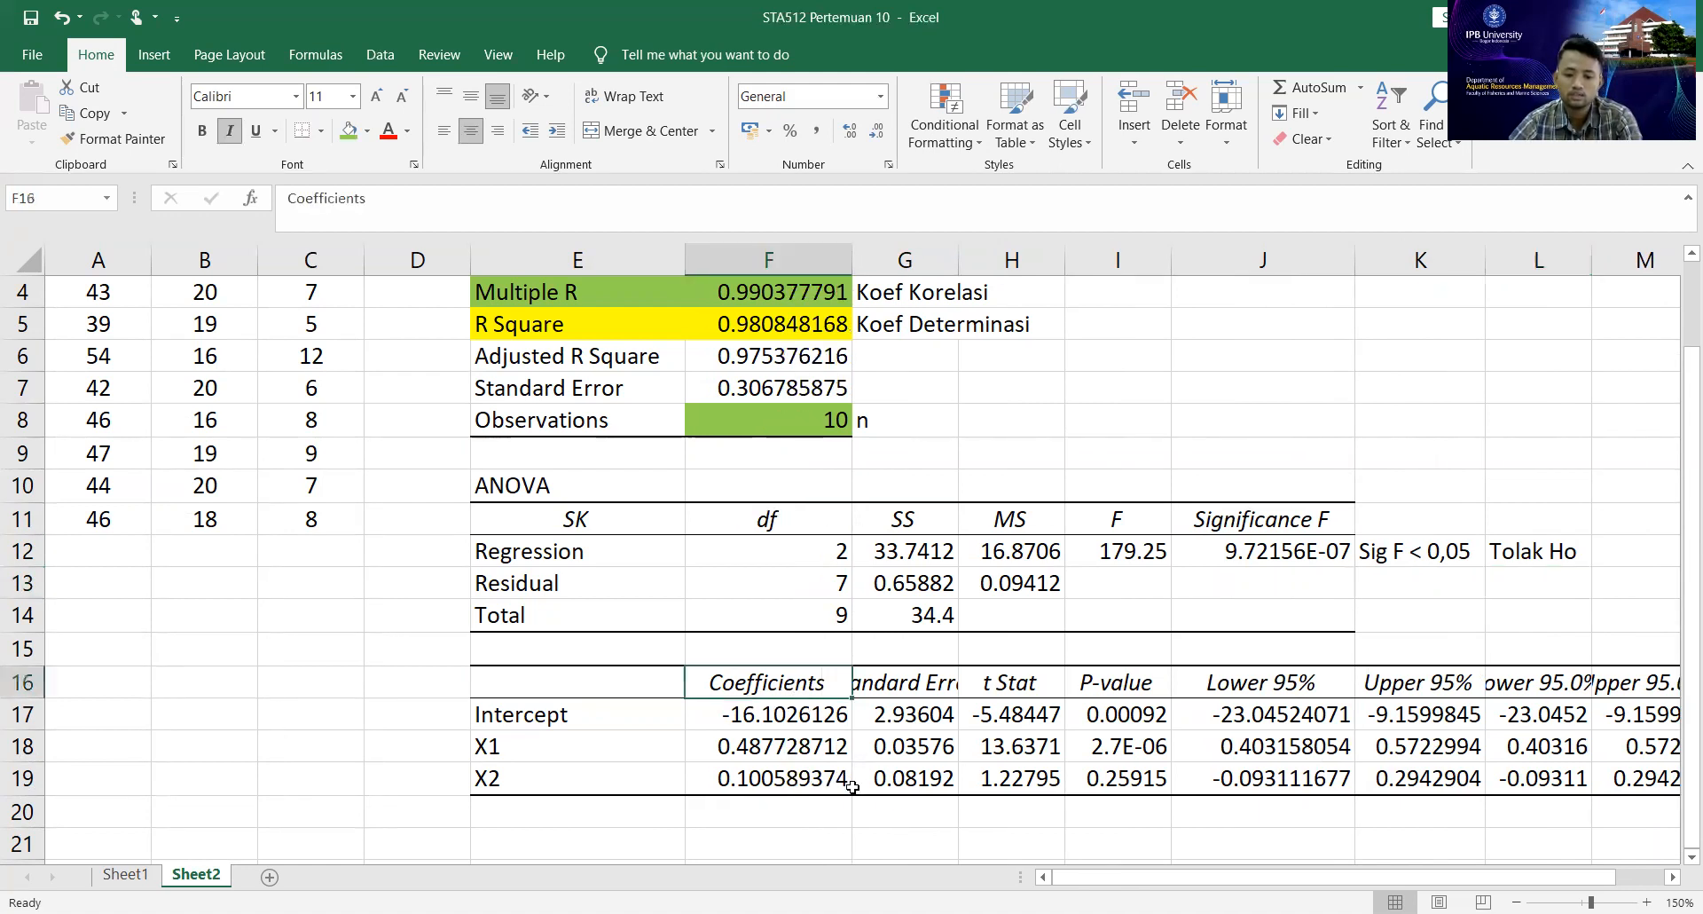
{"action": "left_click", "coordinate": [778, 712]}
{"action": "left_click_drag", "start_coordinate": [778, 713], "coordinate": [780, 778]}
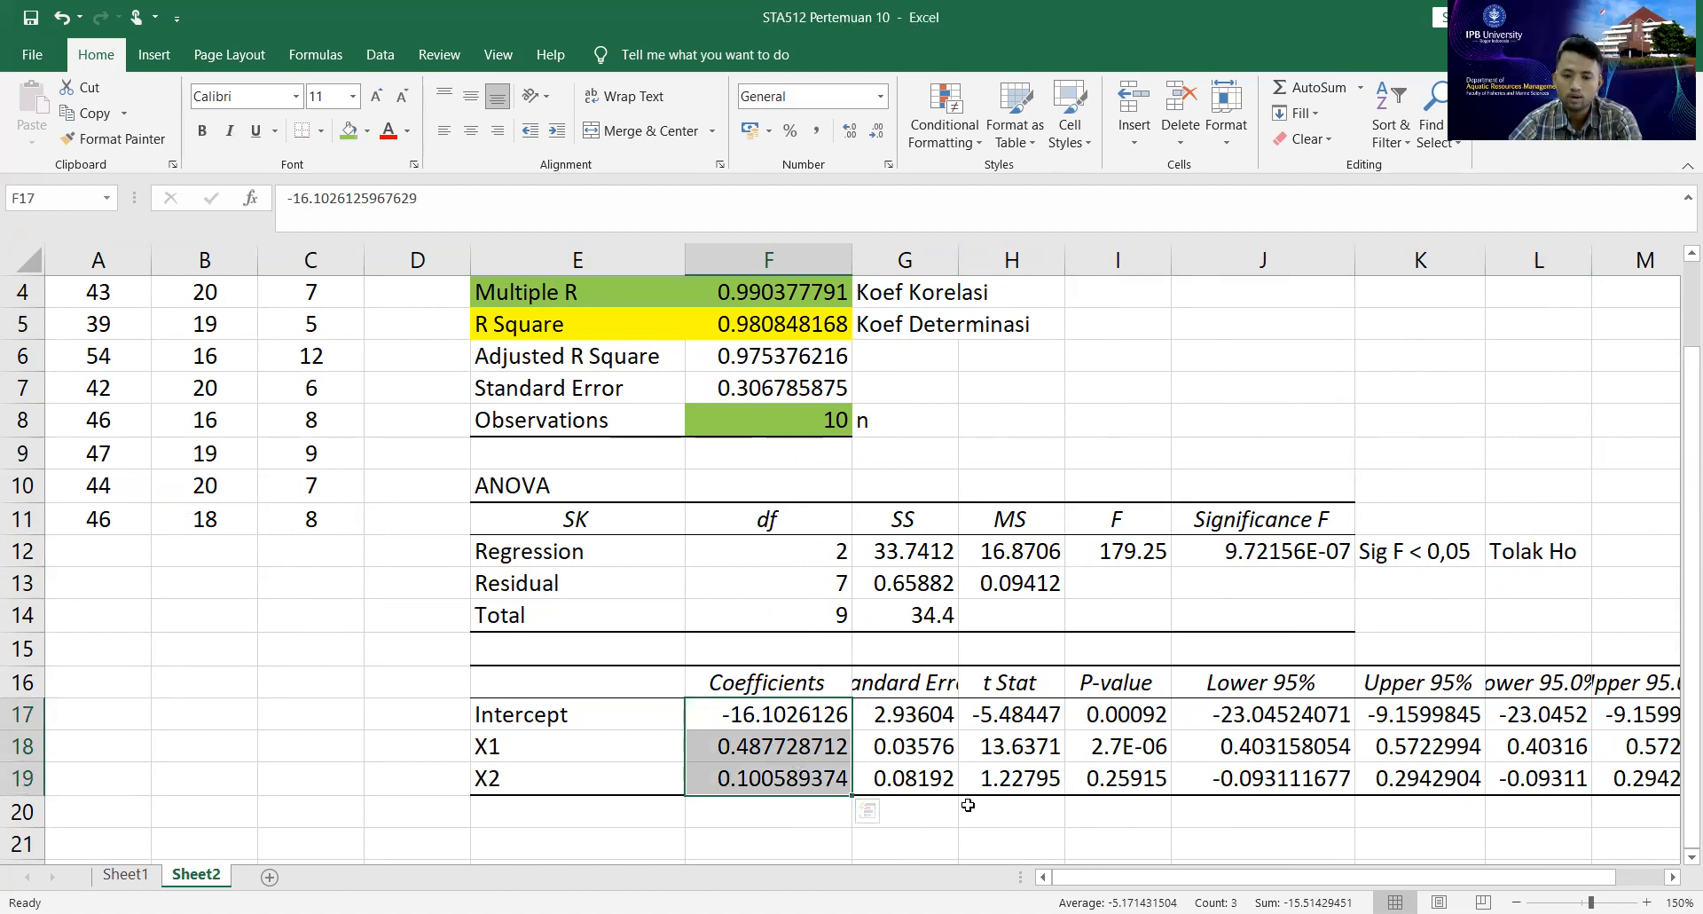
{"action": "left_click", "coordinate": [737, 712]}
{"action": "left_click", "coordinate": [737, 737]}
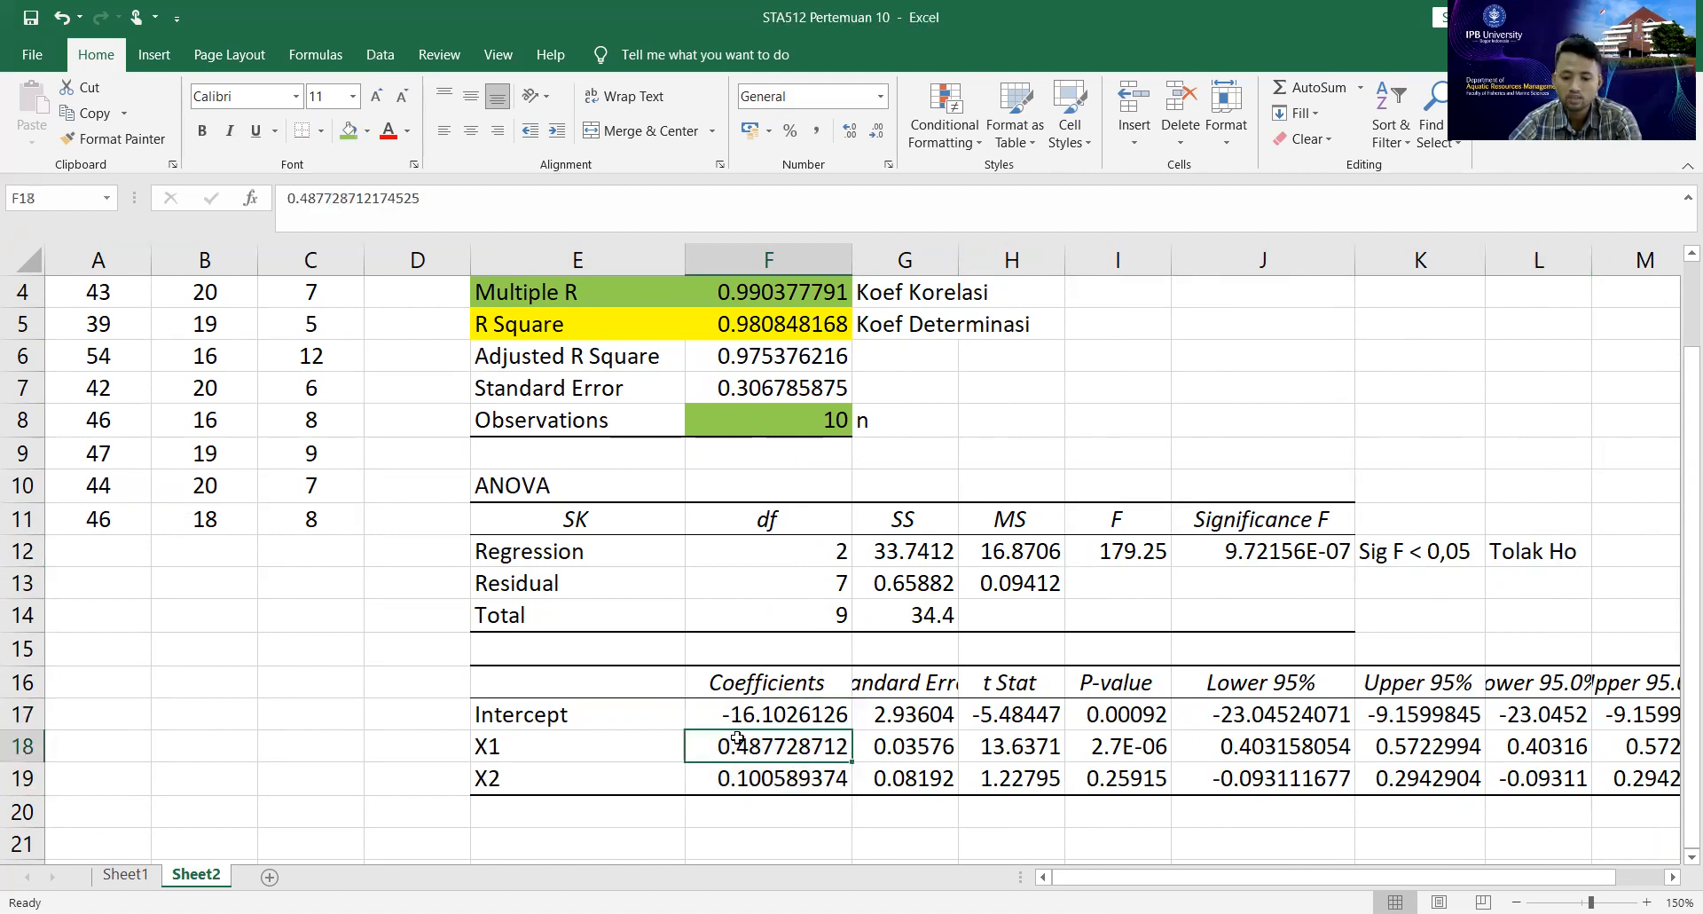
Copy the manual coefficients b0, b1 and b2 from H32:H34 on Sheet1 and paste them as values into D17:D19 on Sheet2.
{"action": "left_click", "coordinate": [756, 779]}
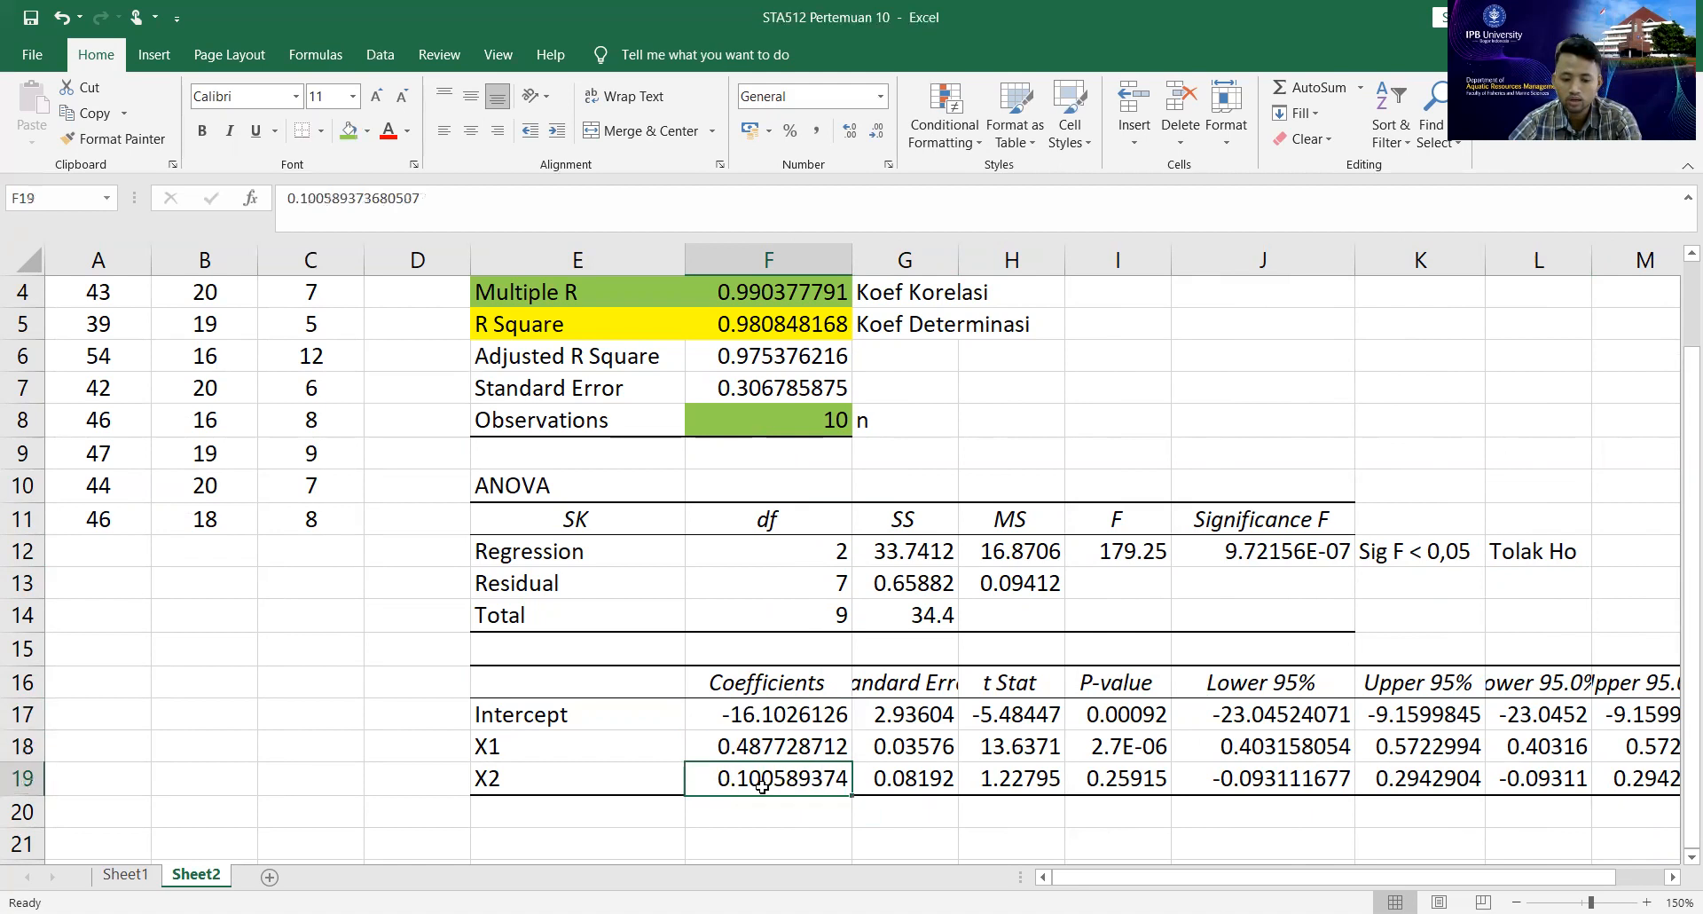
{"action": "left_click", "coordinate": [131, 876]}
{"action": "scroll", "coordinate": [833, 638], "scroll_direction": "up", "scroll_amount": 8}
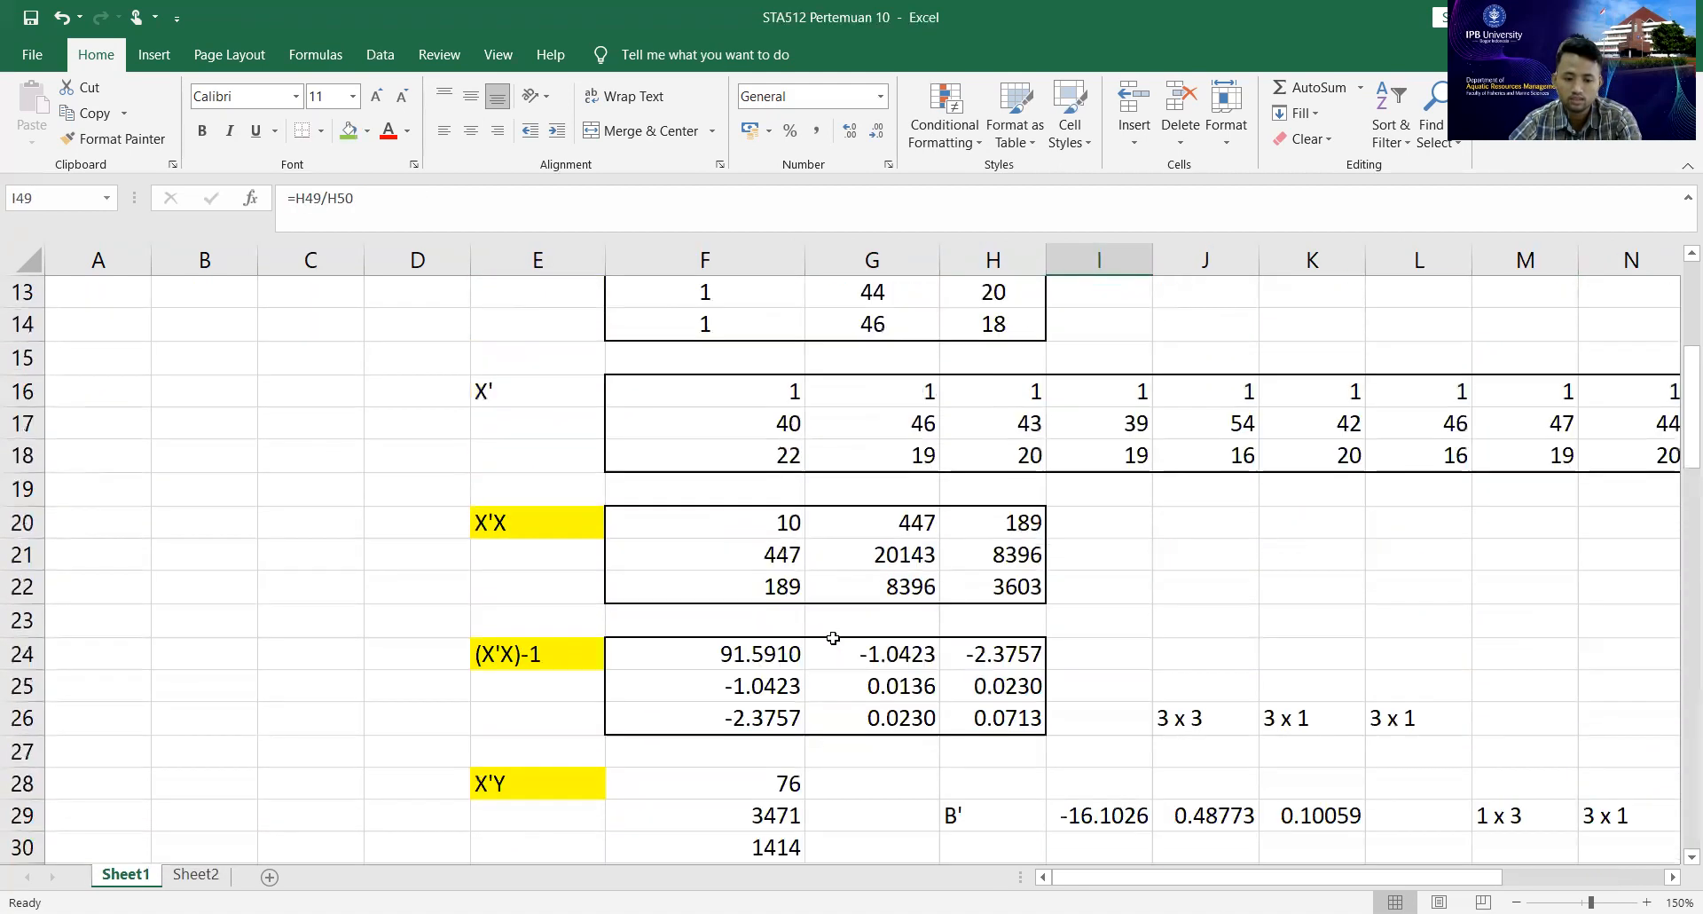
{"action": "scroll", "coordinate": [833, 637], "scroll_direction": "down", "scroll_amount": 4}
{"action": "left_click_drag", "start_coordinate": [987, 507], "coordinate": [992, 589]}
{"action": "key", "text": "ctrl+c"}
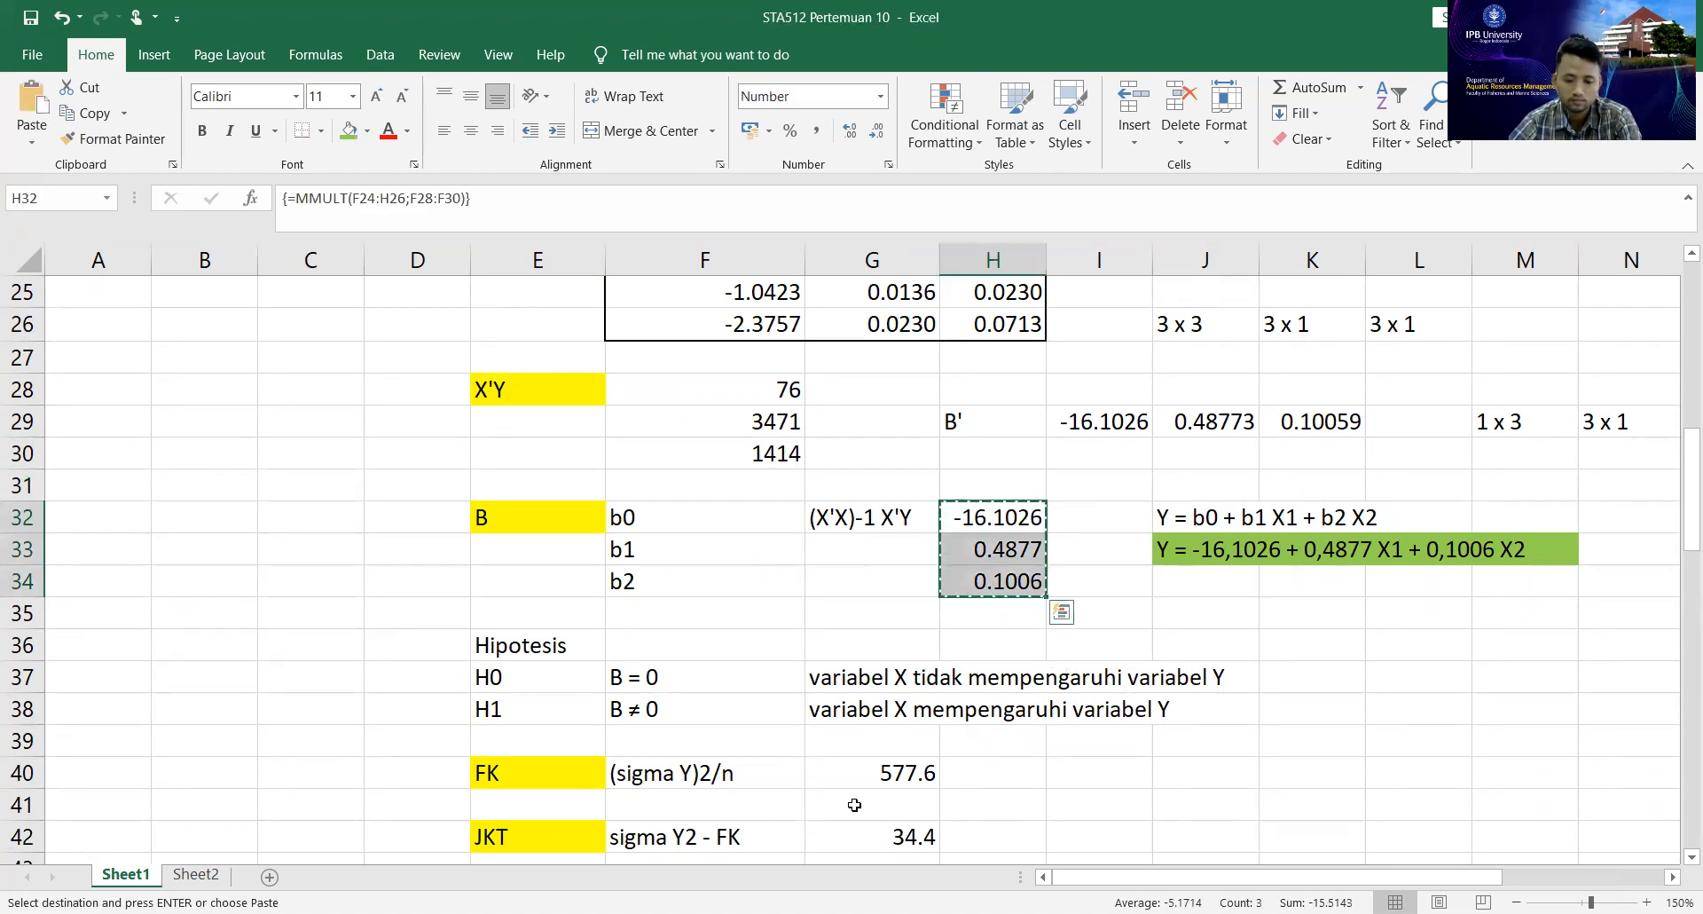
{"action": "left_click", "coordinate": [196, 875]}
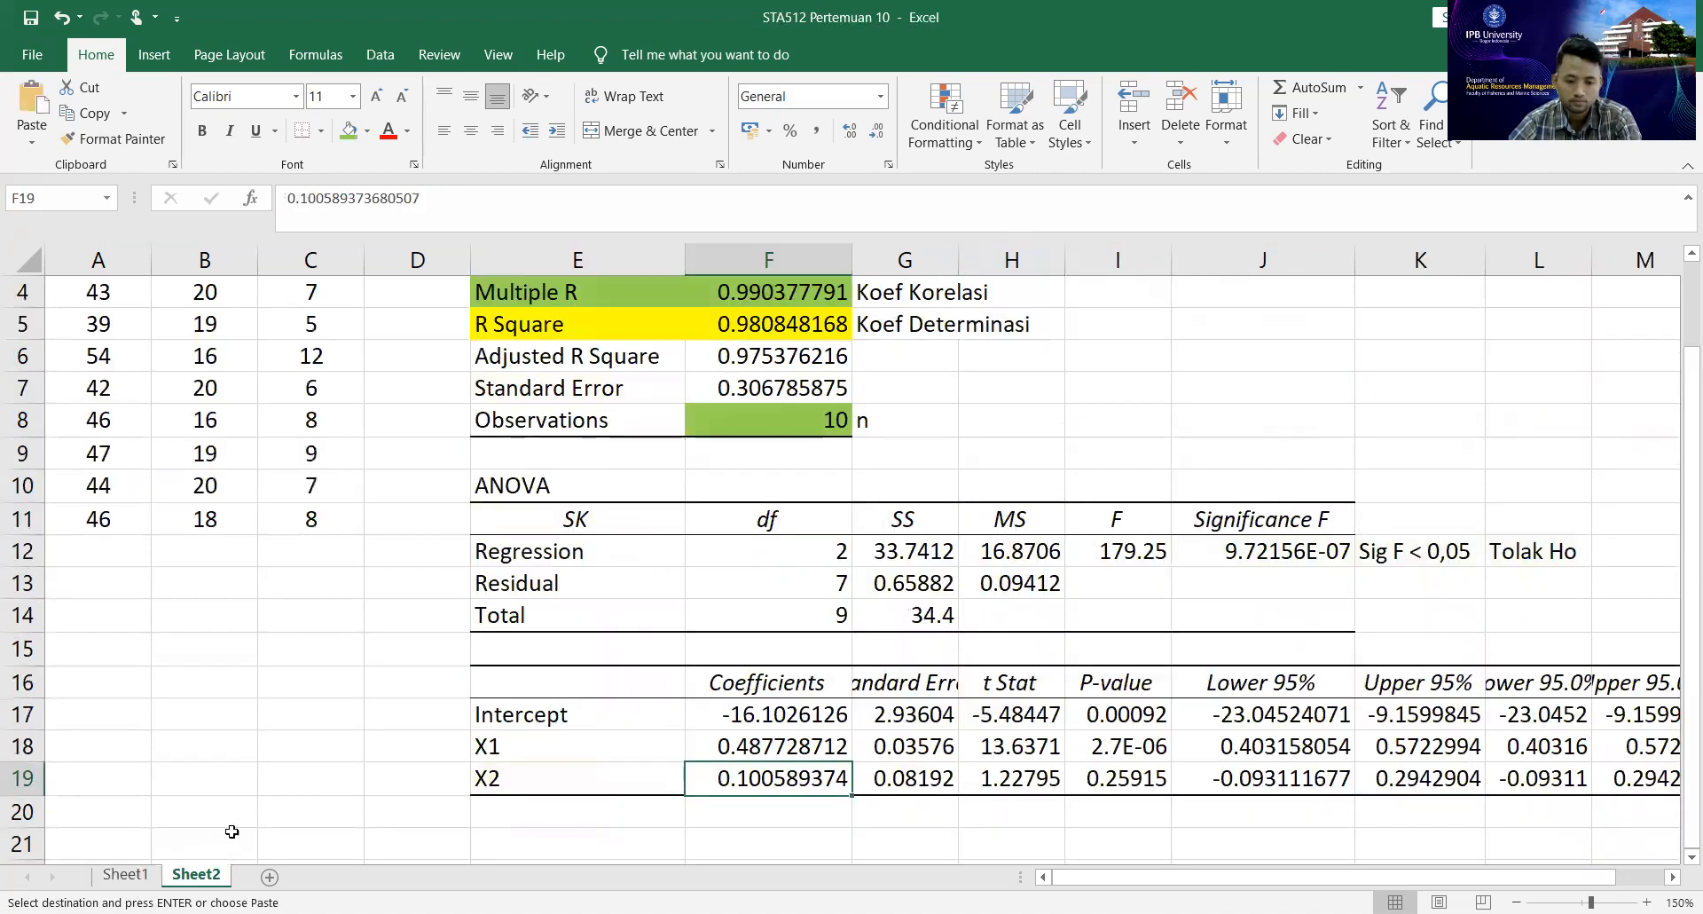
{"action": "left_click", "coordinate": [377, 698]}
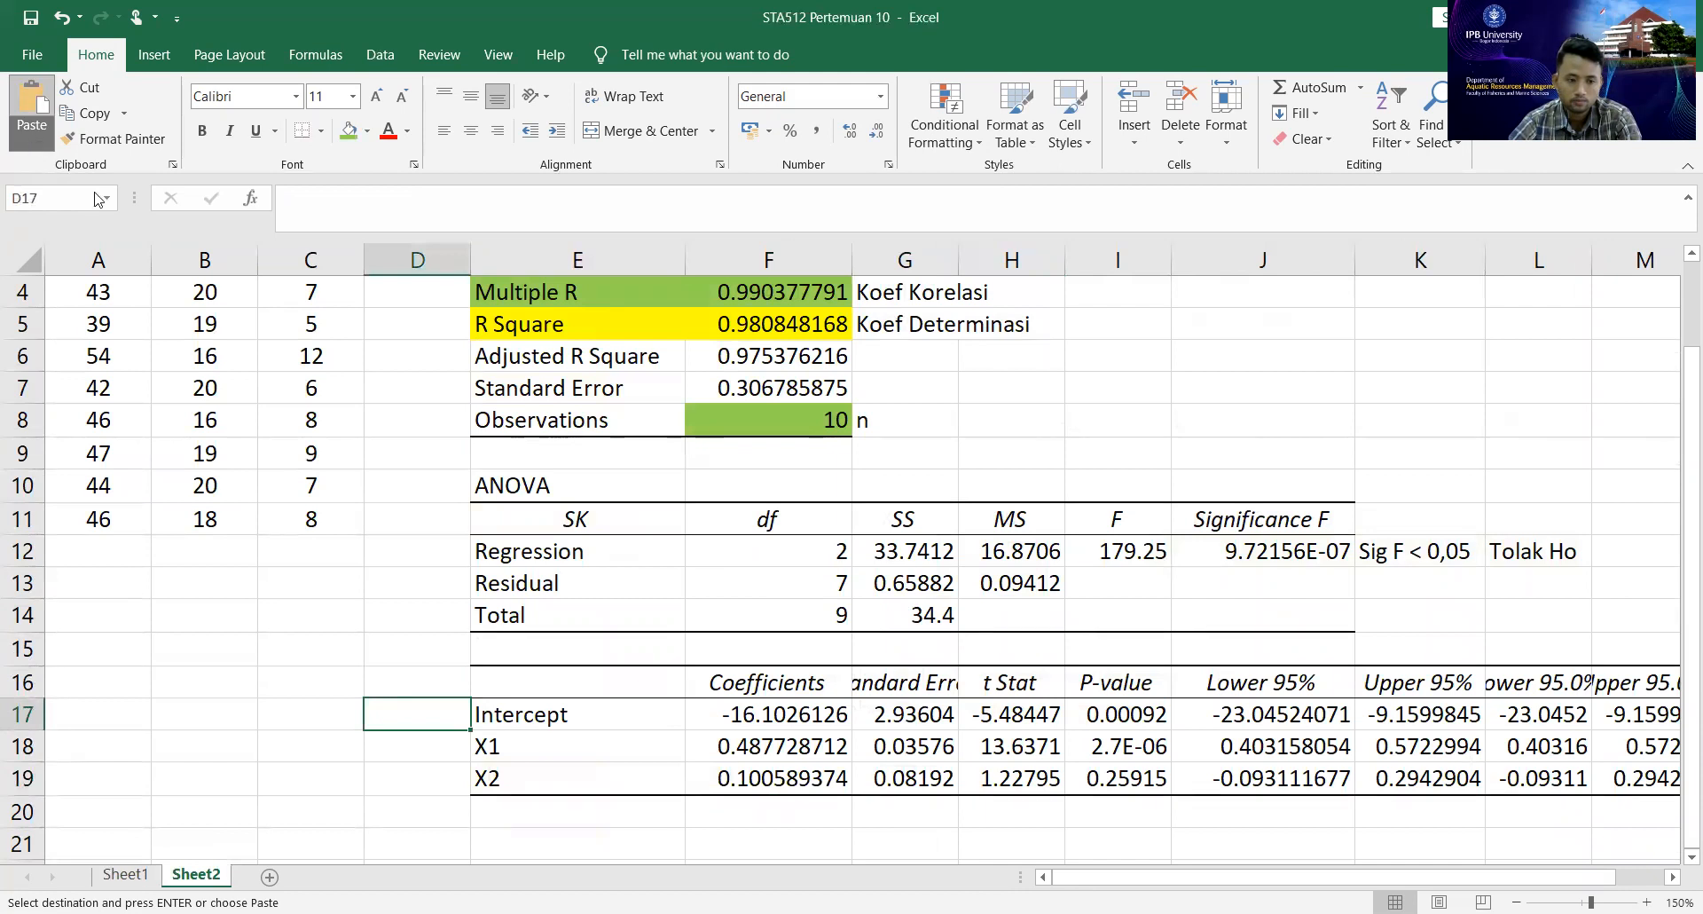
{"action": "left_click", "coordinate": [32, 142]}
{"action": "left_click", "coordinate": [24, 294]}
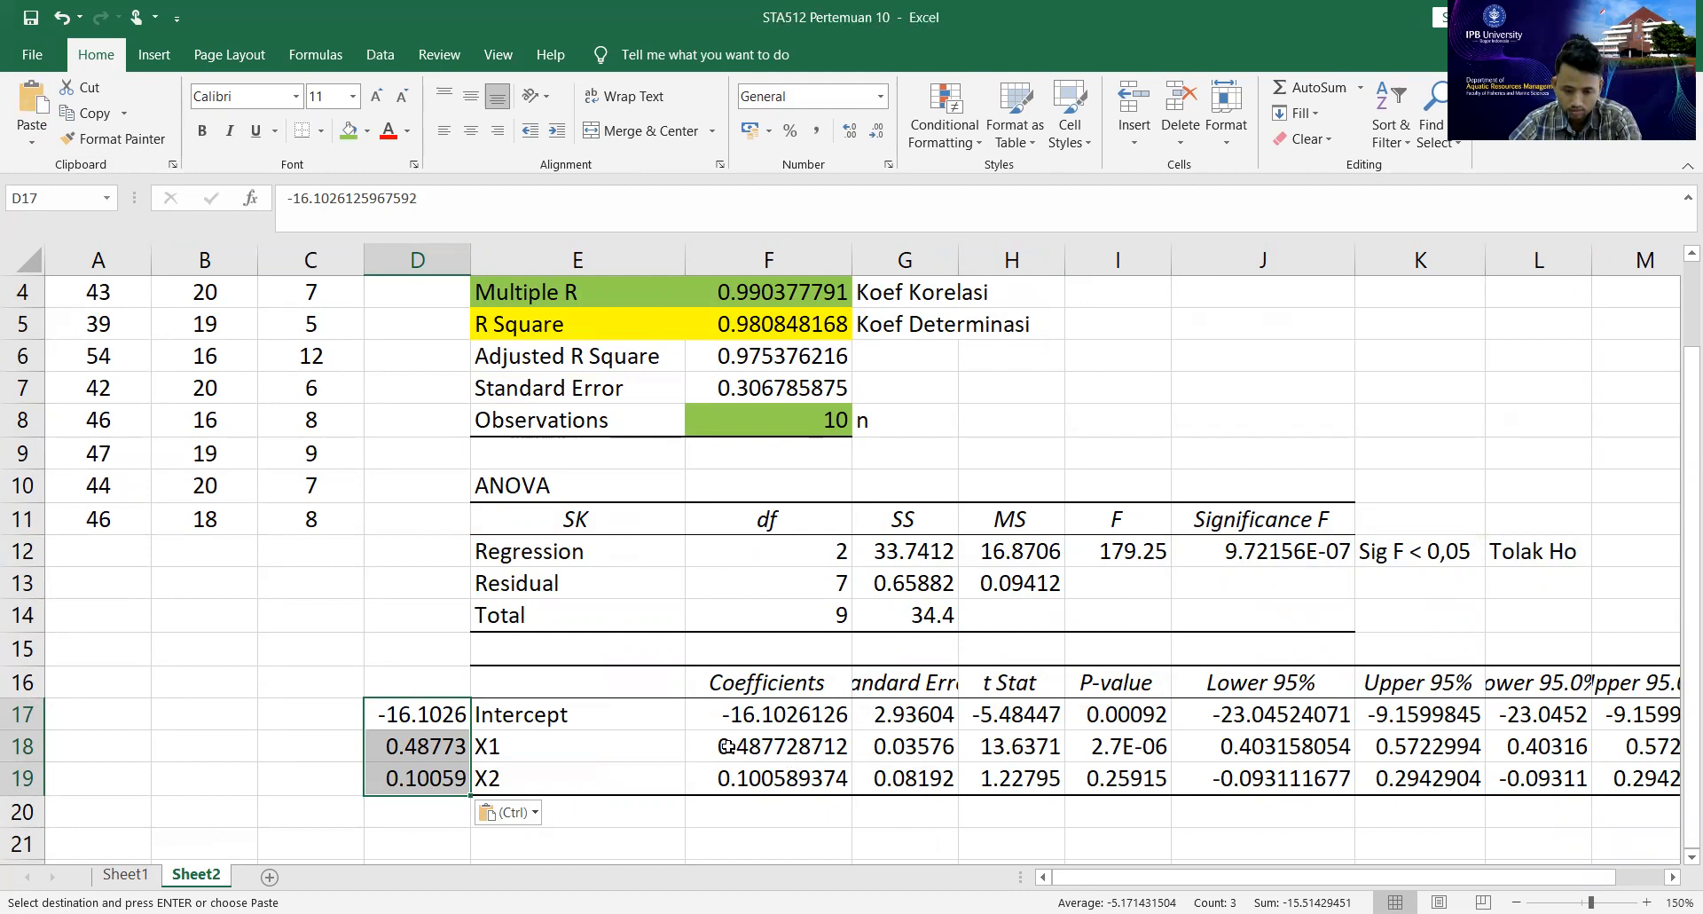
Fill the manual intercept in D17 and the regression coefficients in F17:F19 with green.
{"action": "left_click", "coordinate": [463, 713]}
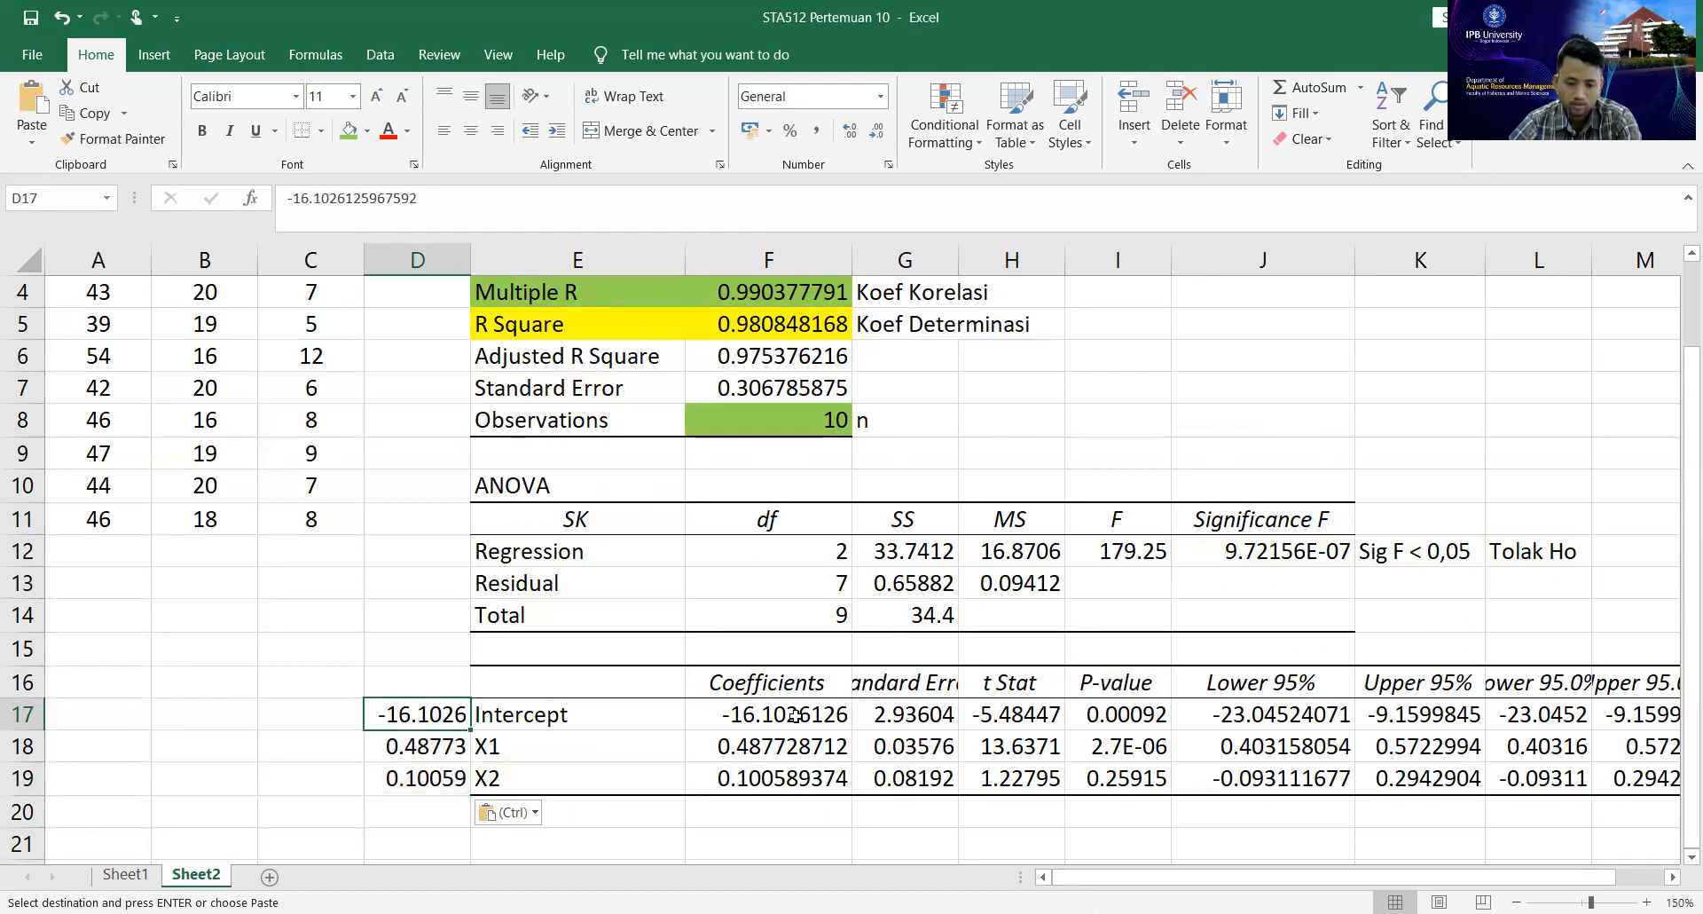
{"action": "left_click", "coordinate": [347, 131]}
{"action": "left_click", "coordinate": [412, 745]}
{"action": "left_click_drag", "start_coordinate": [789, 715], "coordinate": [788, 781]}
{"action": "left_click", "coordinate": [349, 132]}
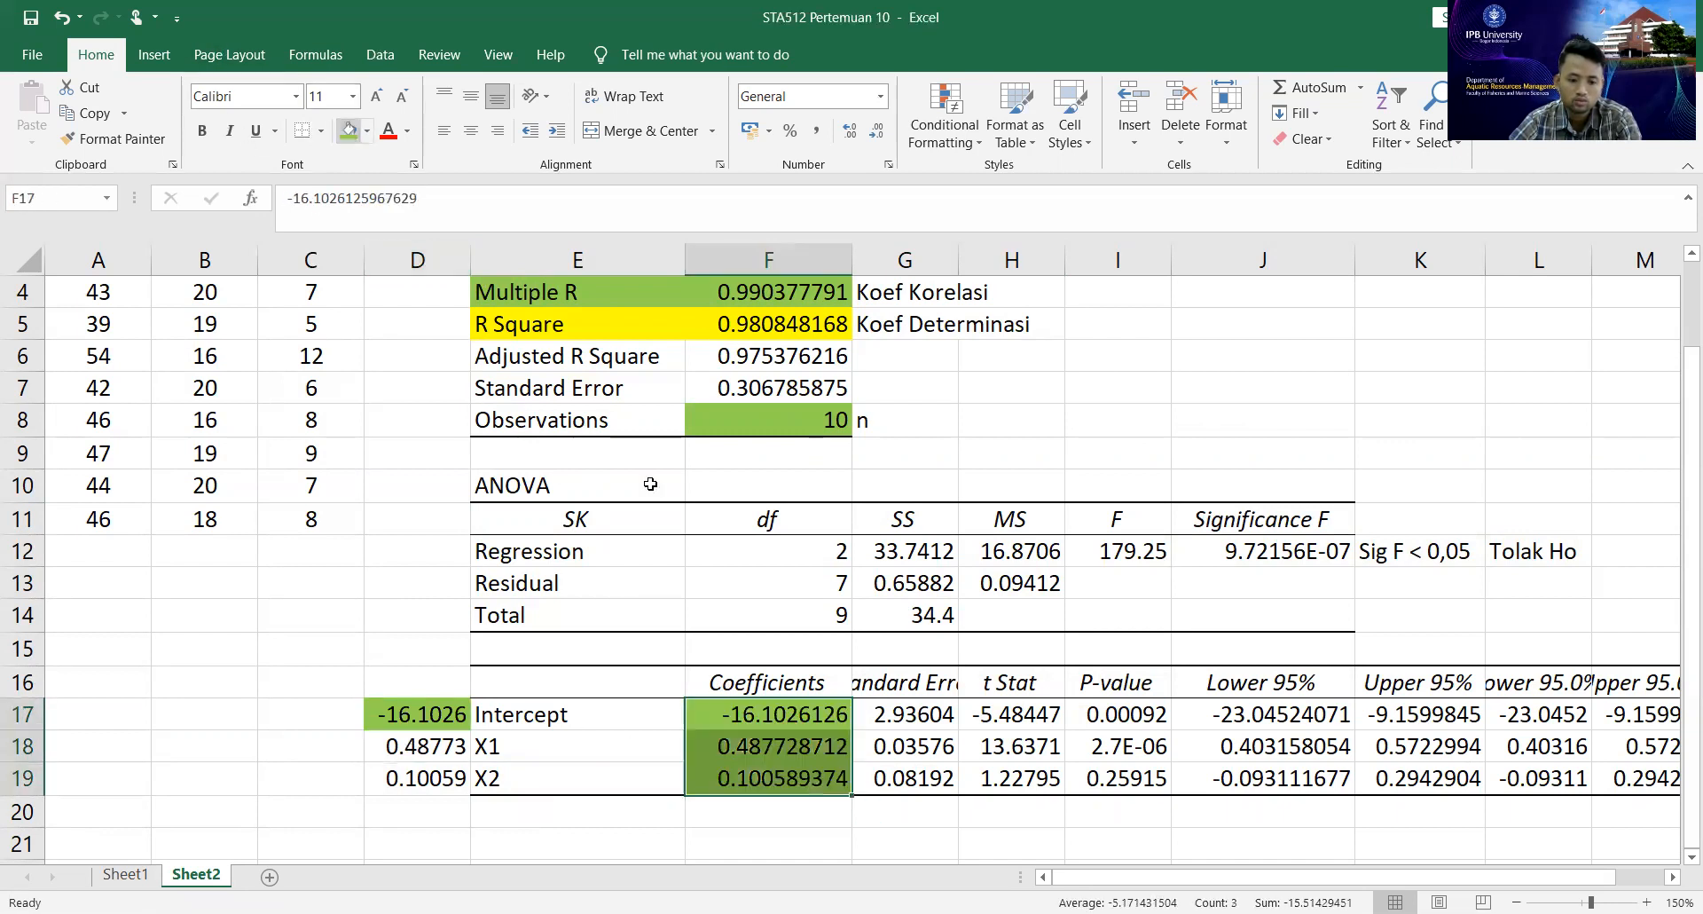
{"action": "left_click", "coordinate": [784, 783]}
{"action": "left_click", "coordinate": [426, 778]}
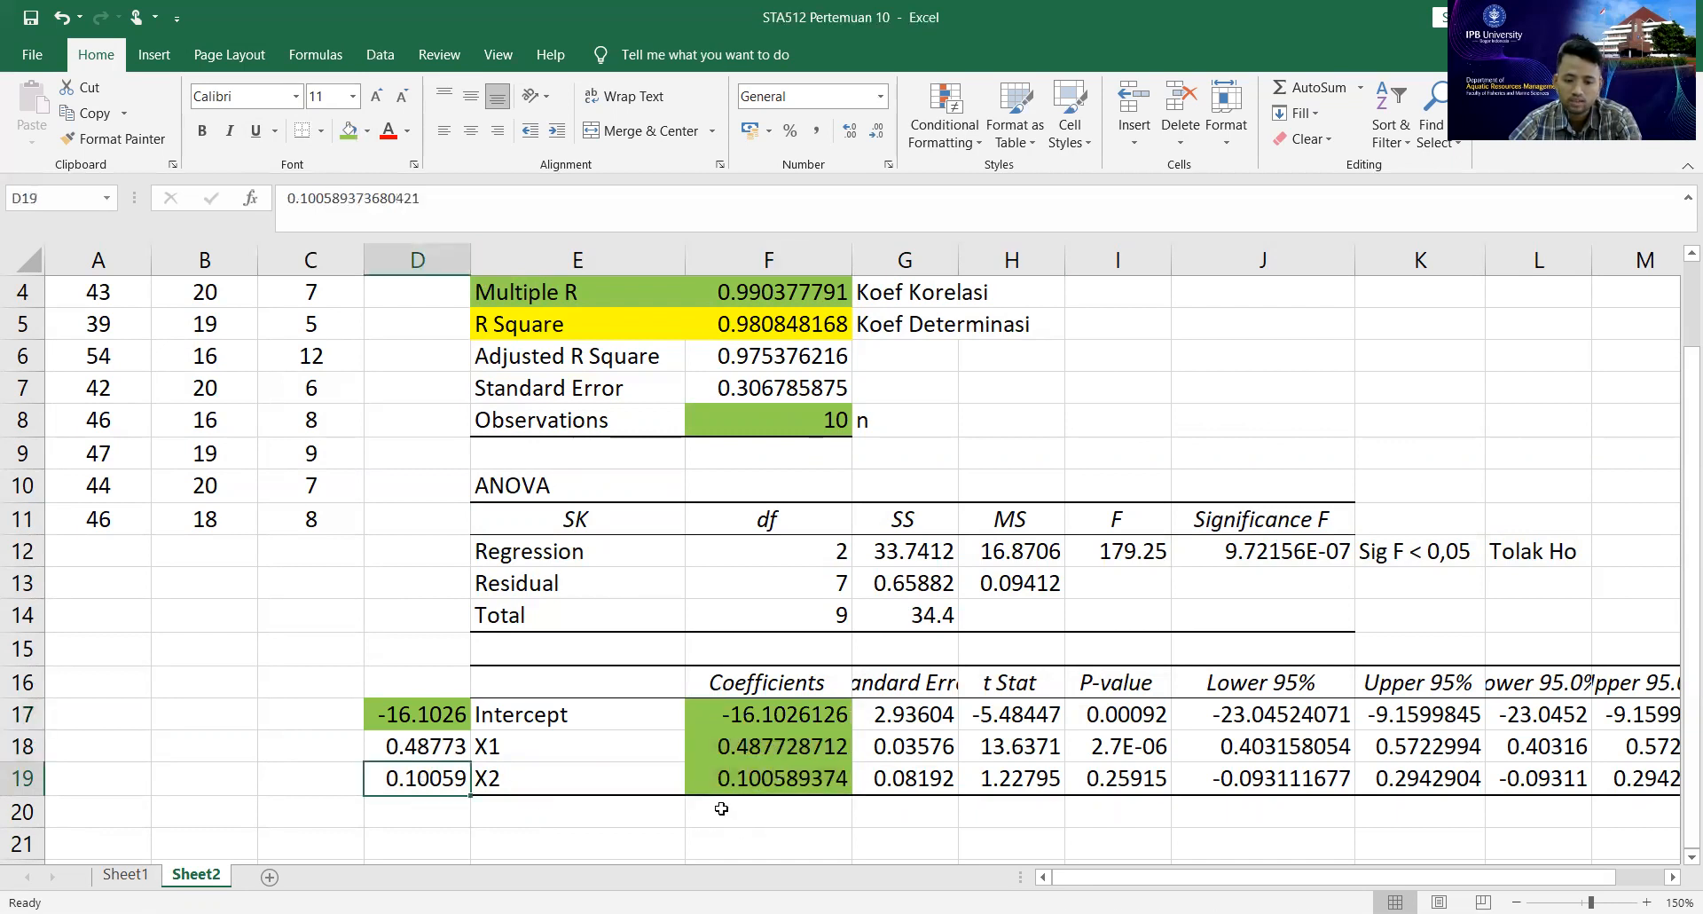
Format the coefficients in F17:F19 and the manual values in D17:D19 to four decimal places.
{"action": "scroll", "coordinate": [799, 781], "scroll_direction": "down", "scroll_amount": 2}
{"action": "left_click_drag", "start_coordinate": [752, 533], "coordinate": [752, 581]}
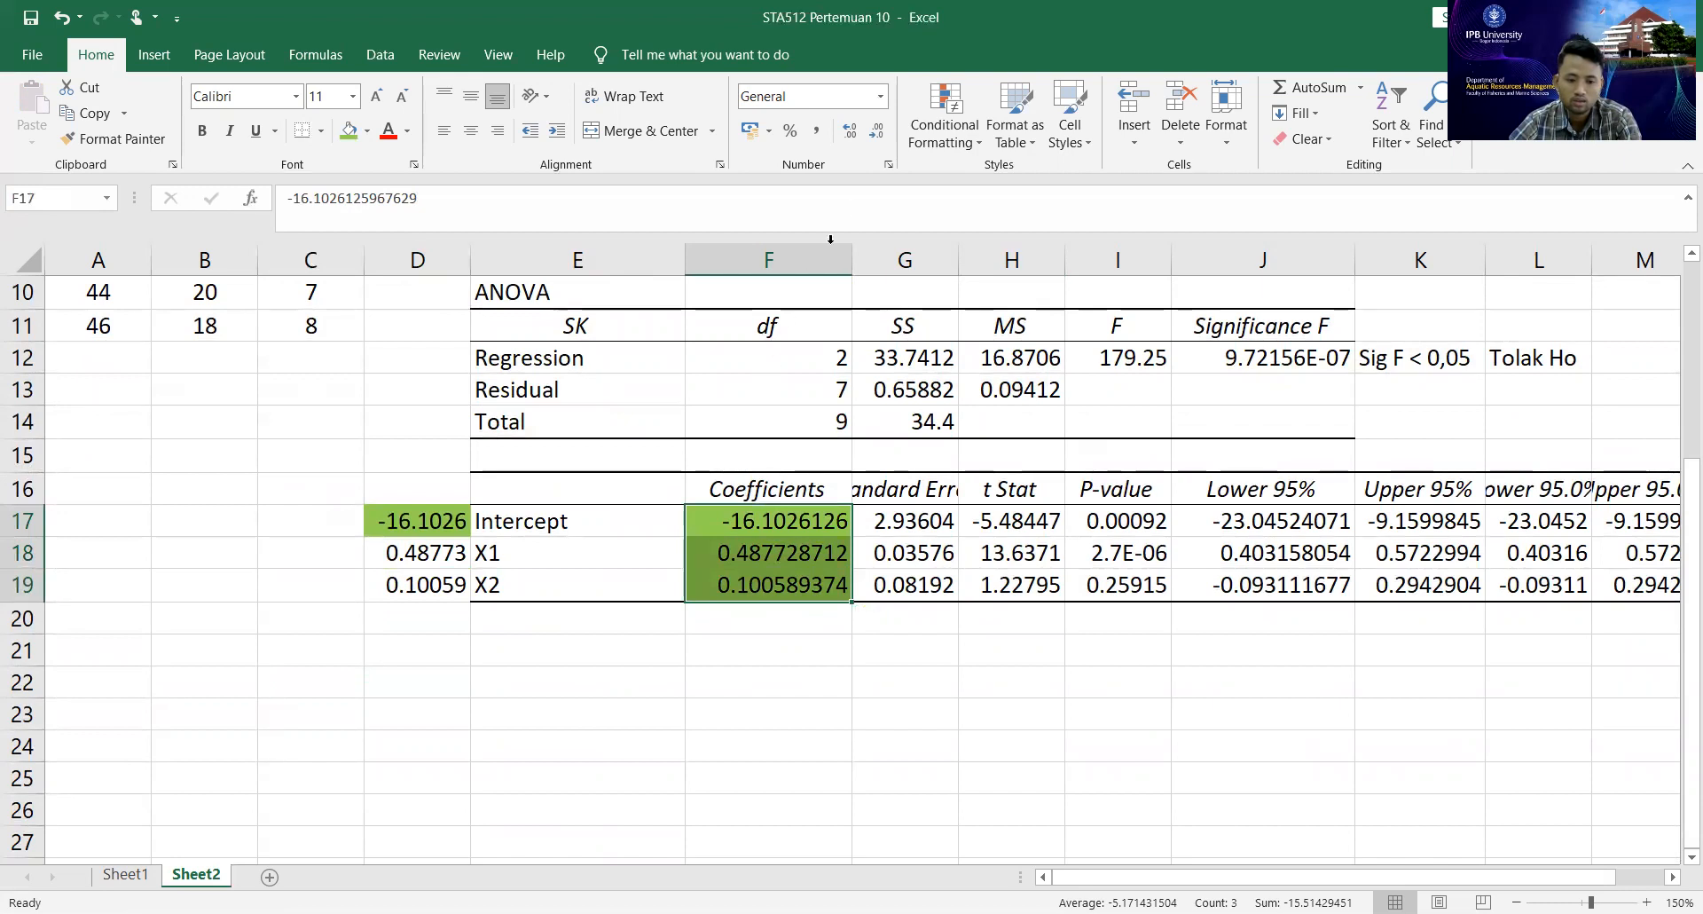
{"action": "left_click", "coordinate": [876, 133]}
{"action": "left_click", "coordinate": [876, 133]}
{"action": "left_click", "coordinate": [877, 133]}
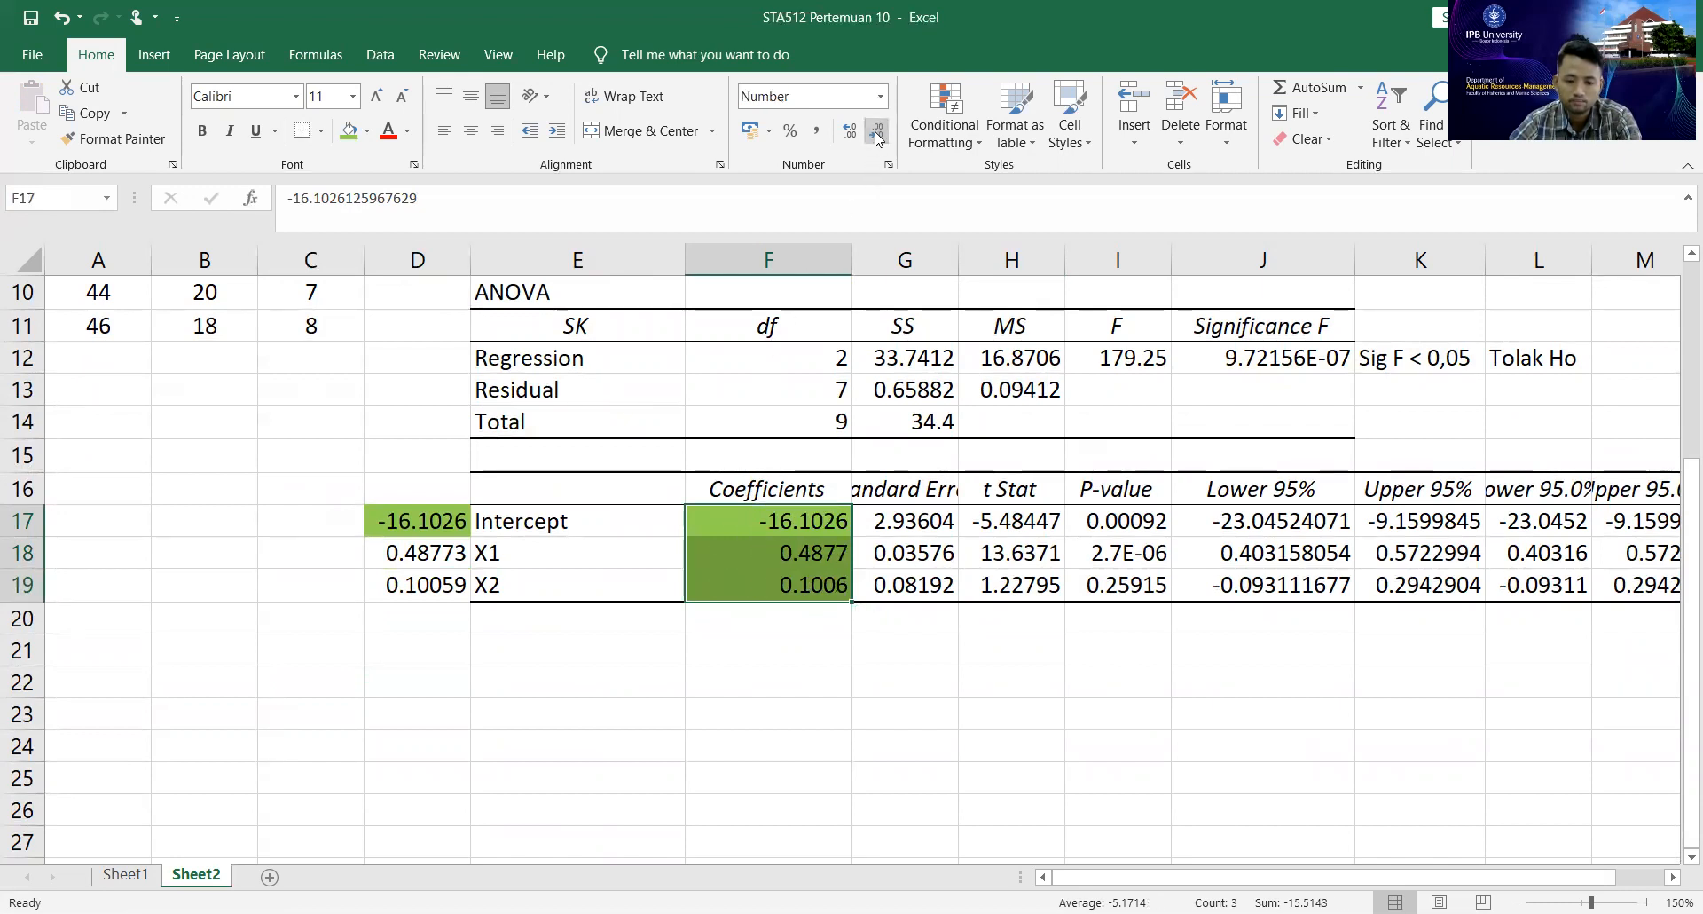
{"action": "left_click_drag", "start_coordinate": [404, 519], "coordinate": [429, 588]}
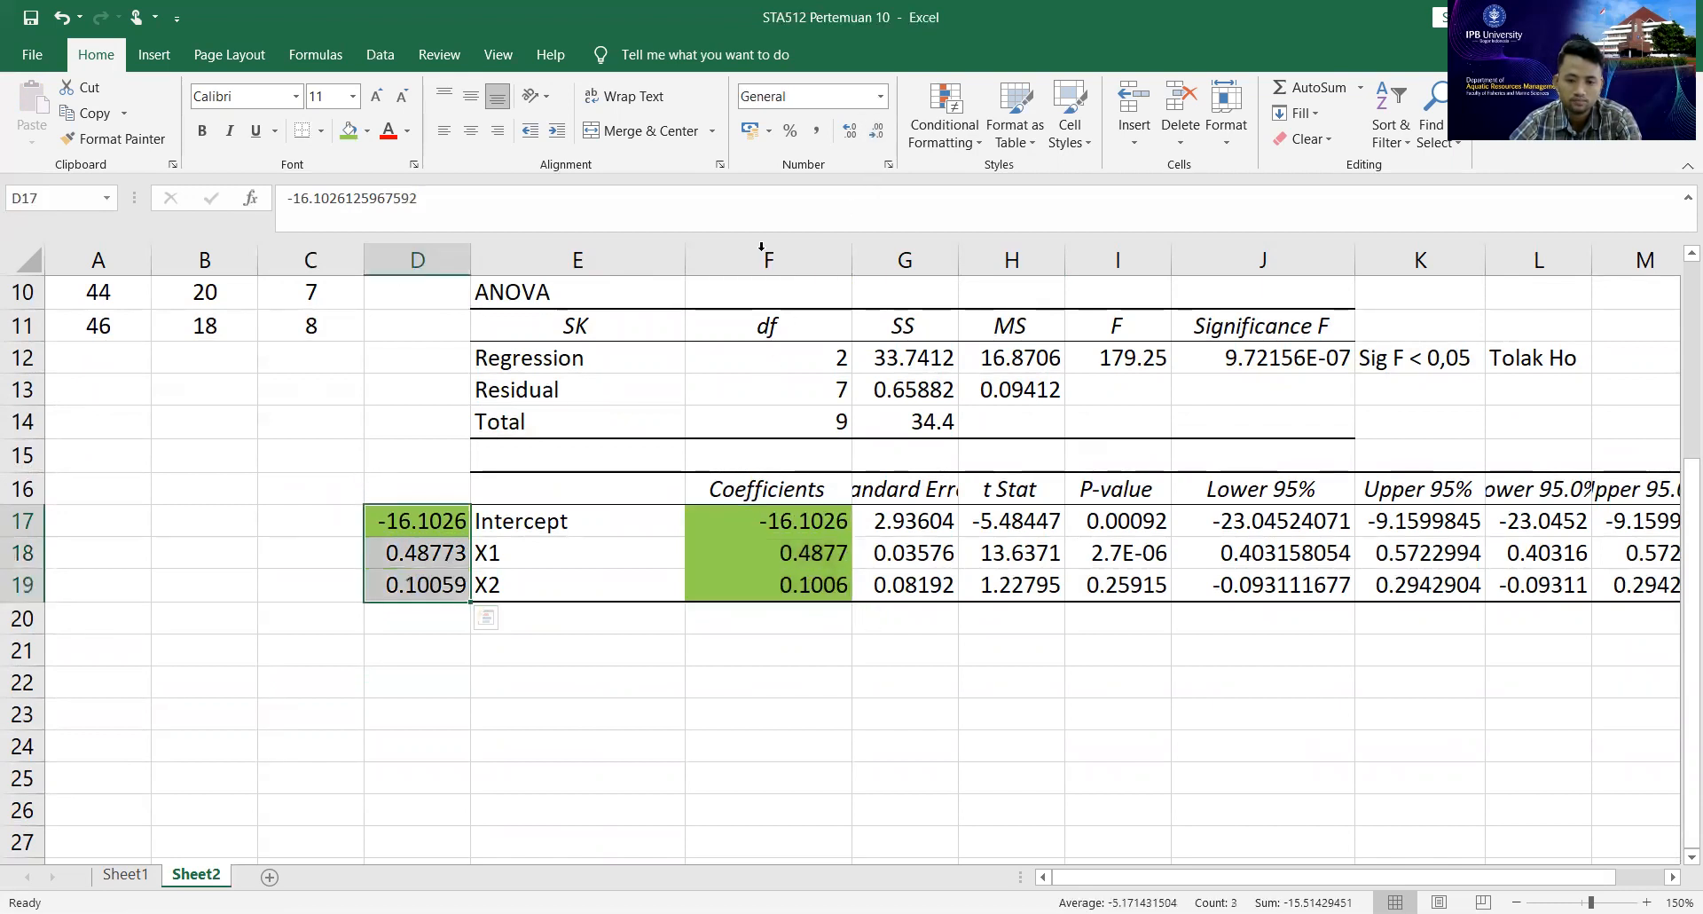
{"action": "left_click", "coordinate": [875, 133]}
{"action": "left_click", "coordinate": [853, 133]}
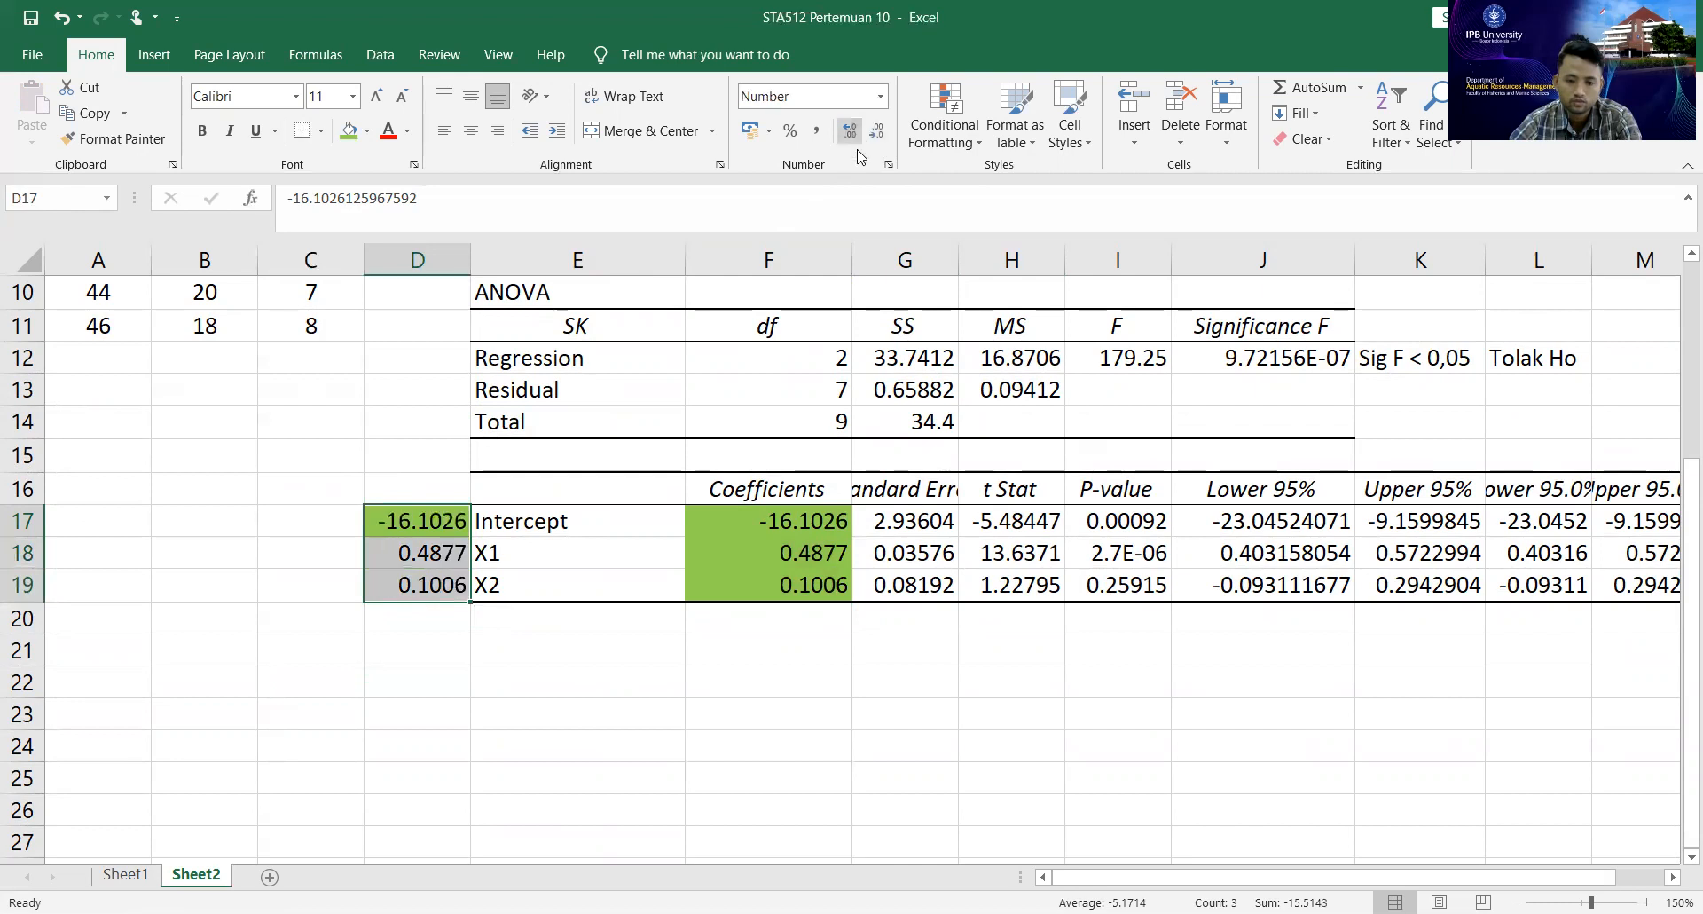
{"action": "left_click", "coordinate": [778, 702]}
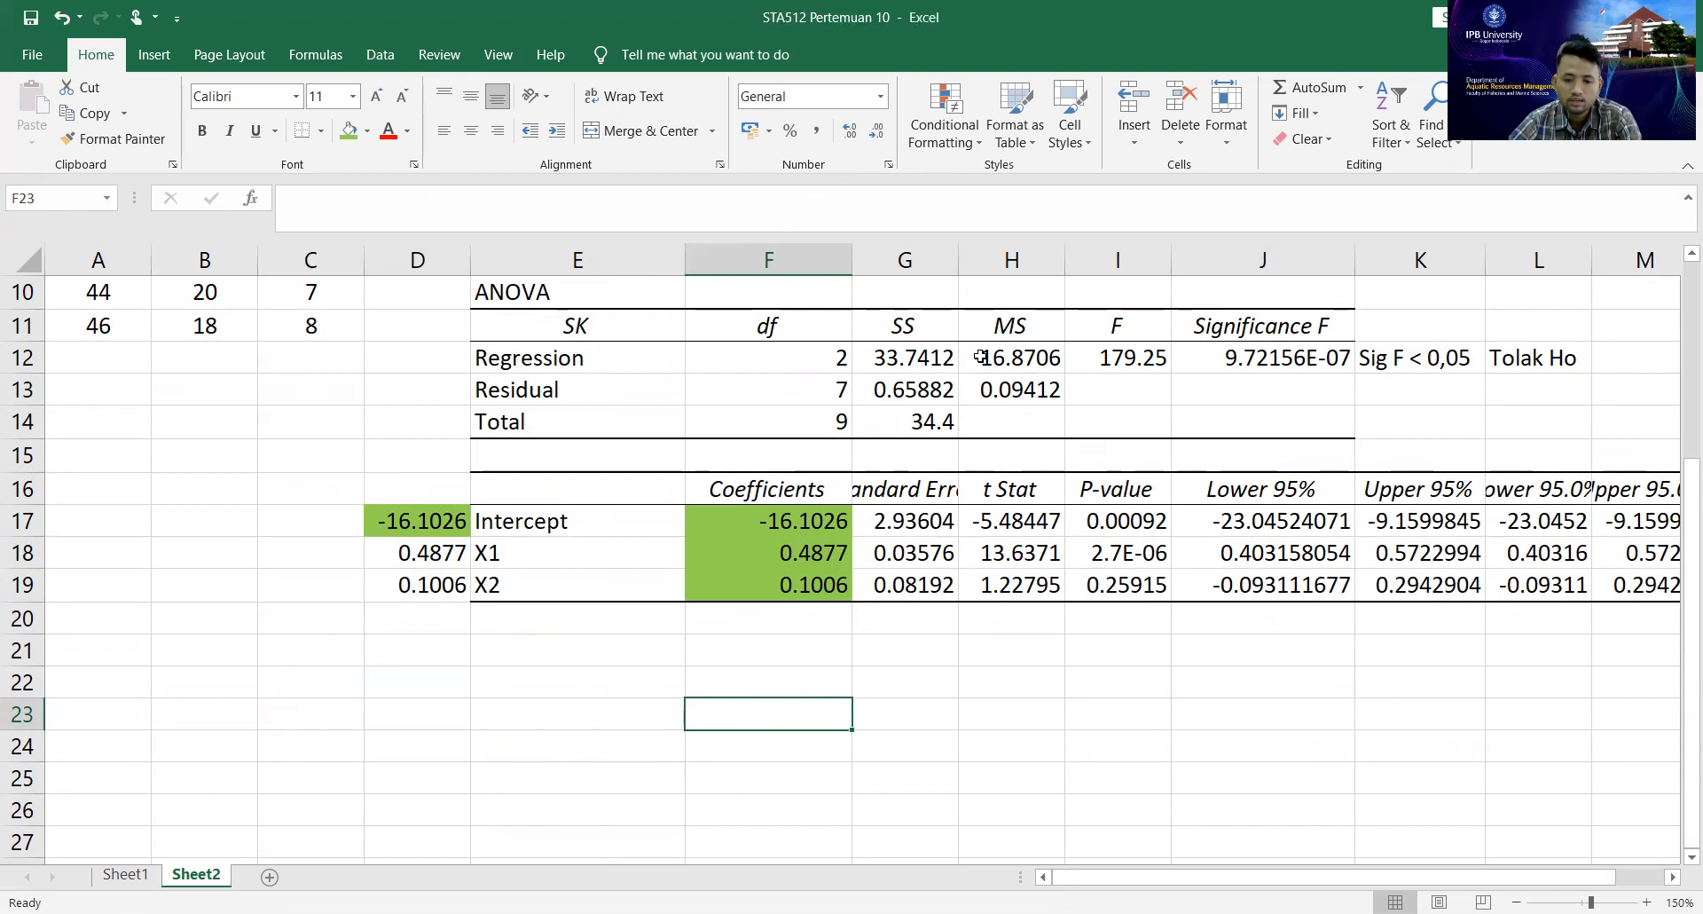
Widen column G to fit its contents and review the Standard Error and P-value columns of the coefficient table.
{"action": "left_click_drag", "start_coordinate": [1020, 258], "coordinate": [1020, 259]}
{"action": "left_click_drag", "start_coordinate": [941, 522], "coordinate": [958, 583]}
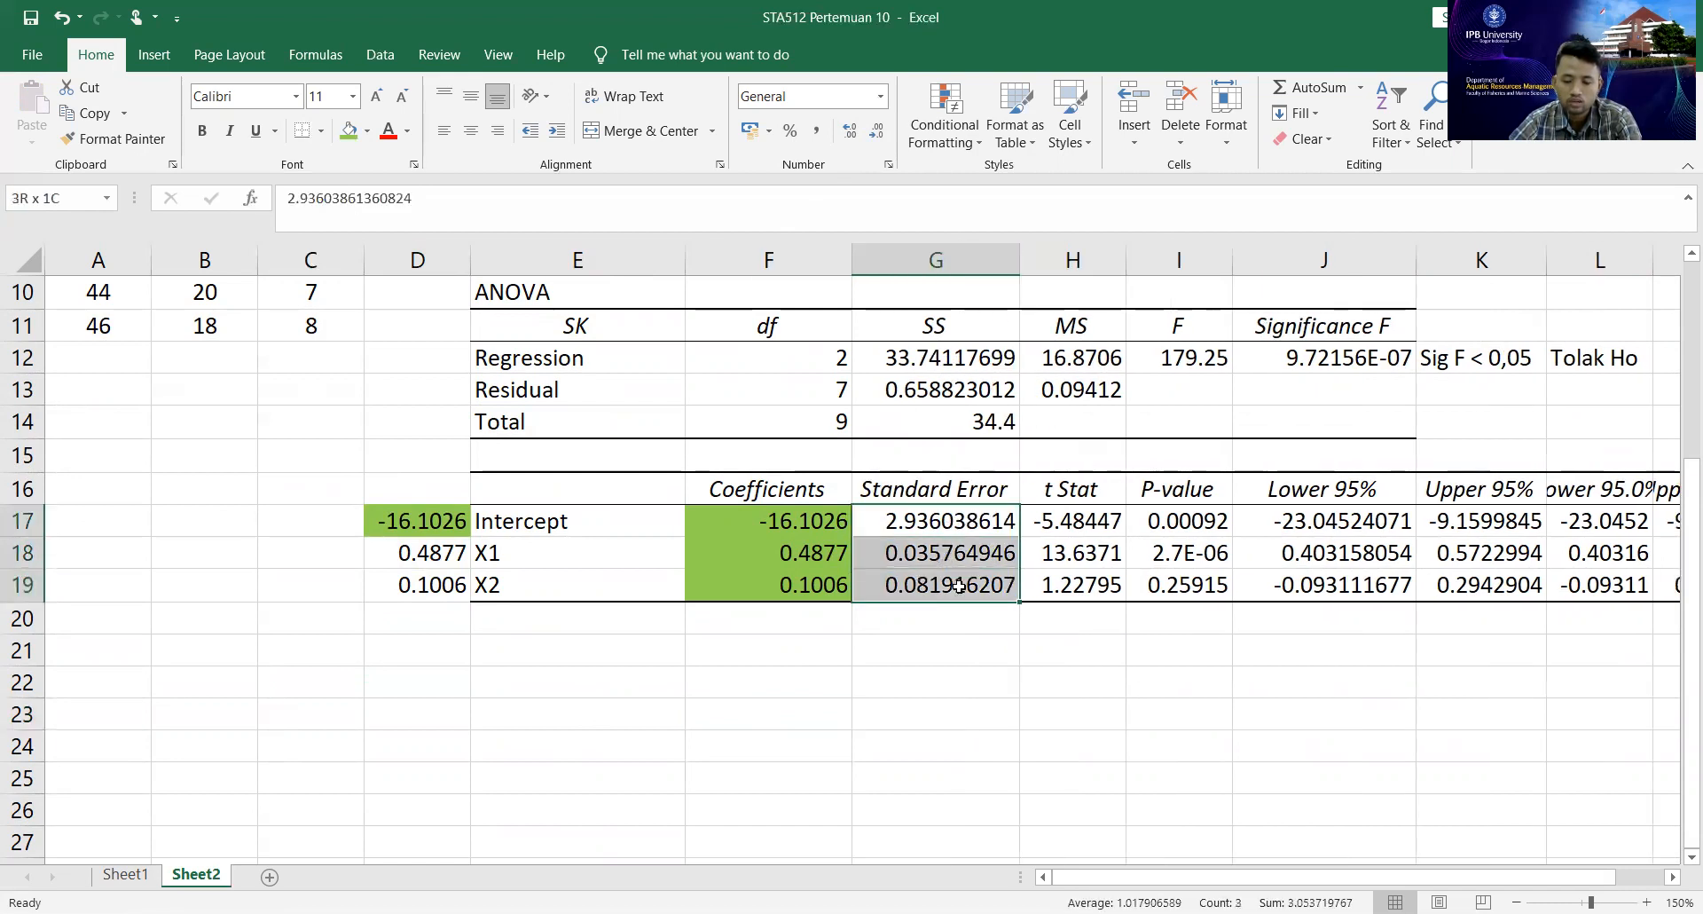
{"action": "left_click", "coordinate": [1124, 662]}
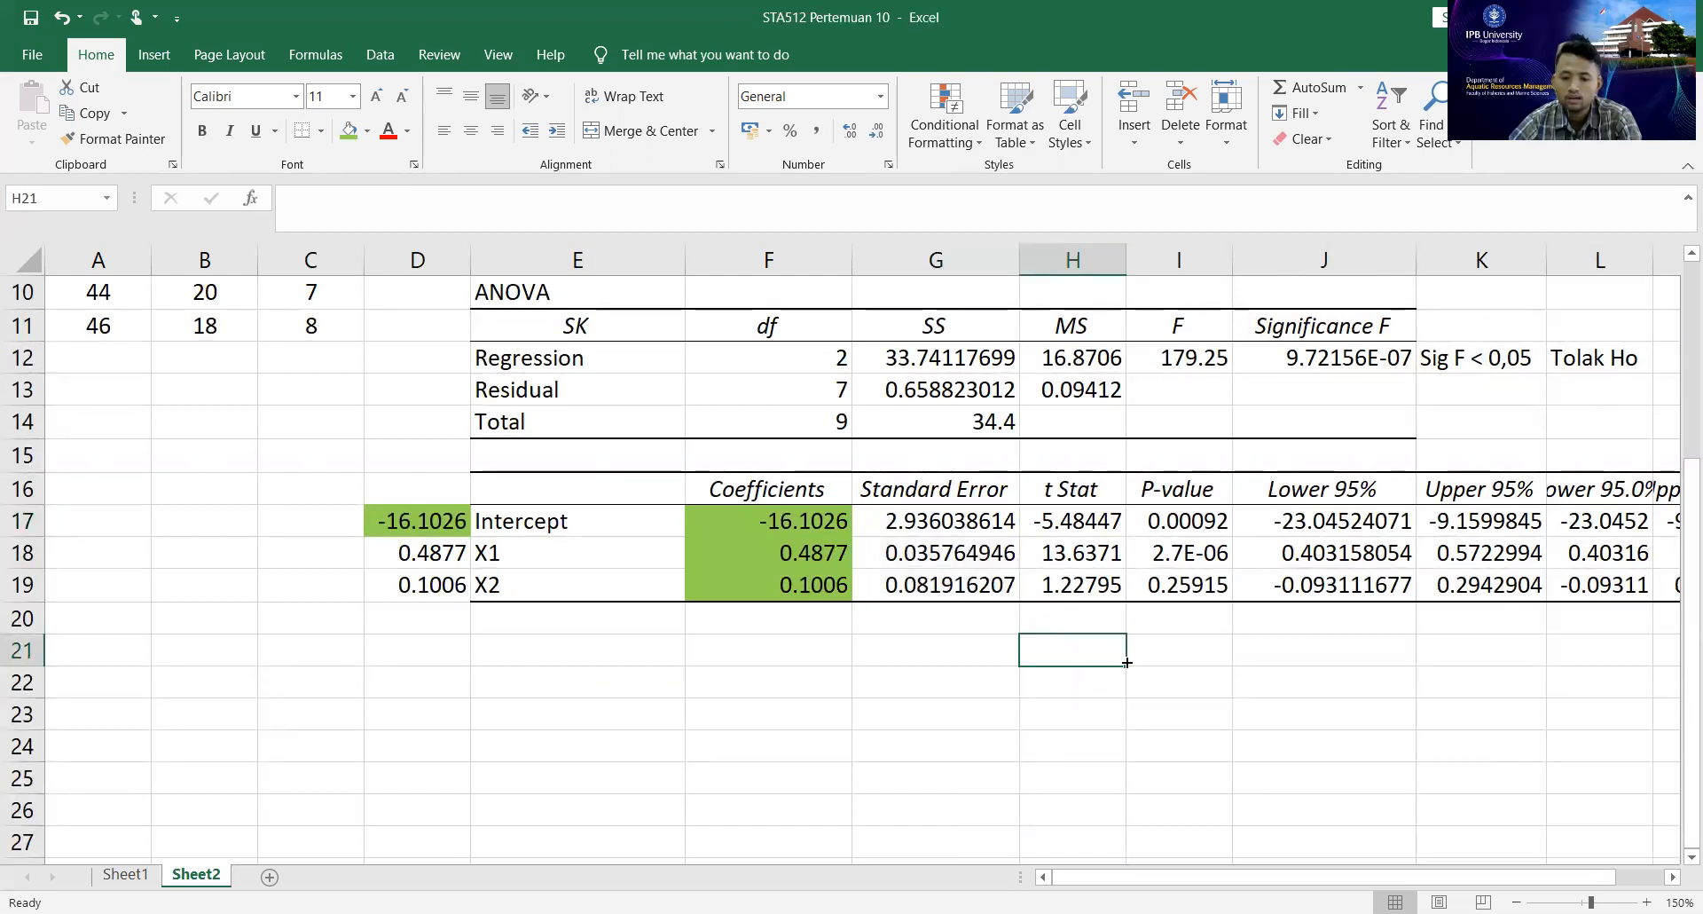
{"action": "left_click_drag", "start_coordinate": [1187, 521], "coordinate": [1191, 583]}
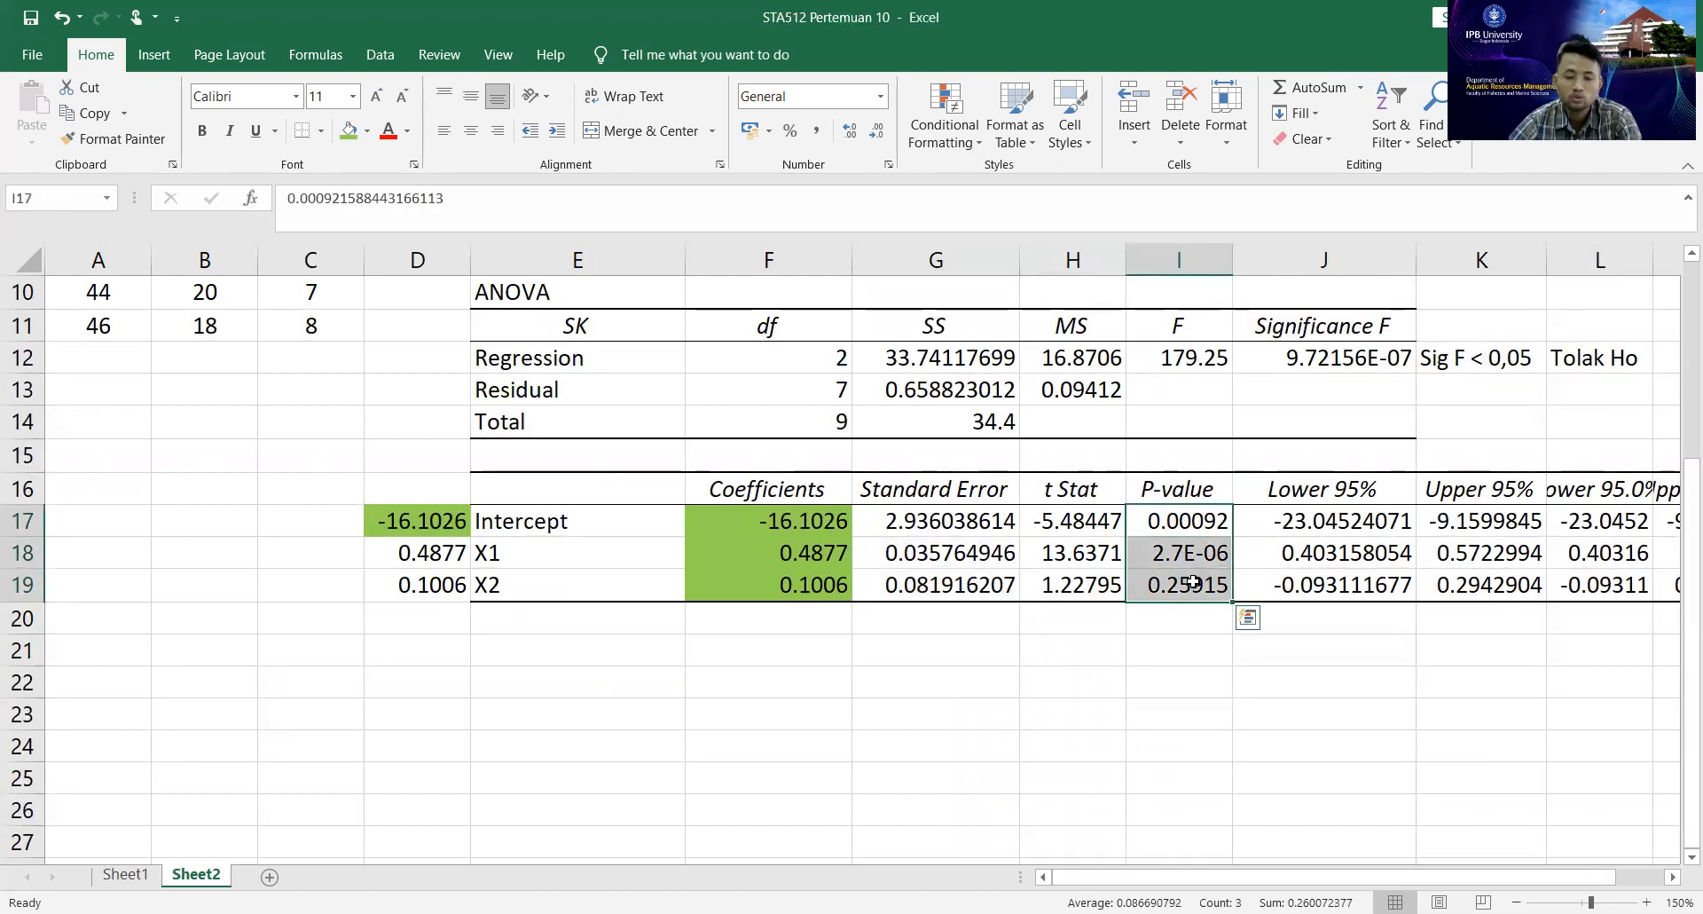
{"action": "left_click", "coordinate": [1181, 490]}
{"action": "left_click", "coordinate": [1312, 330]}
Enter the decision rule "P value < 0,05 Tolak Ho" in I21, below the P-value column.
{"action": "left_click", "coordinate": [1170, 661]}
{"action": "left_click", "coordinate": [1175, 646]}
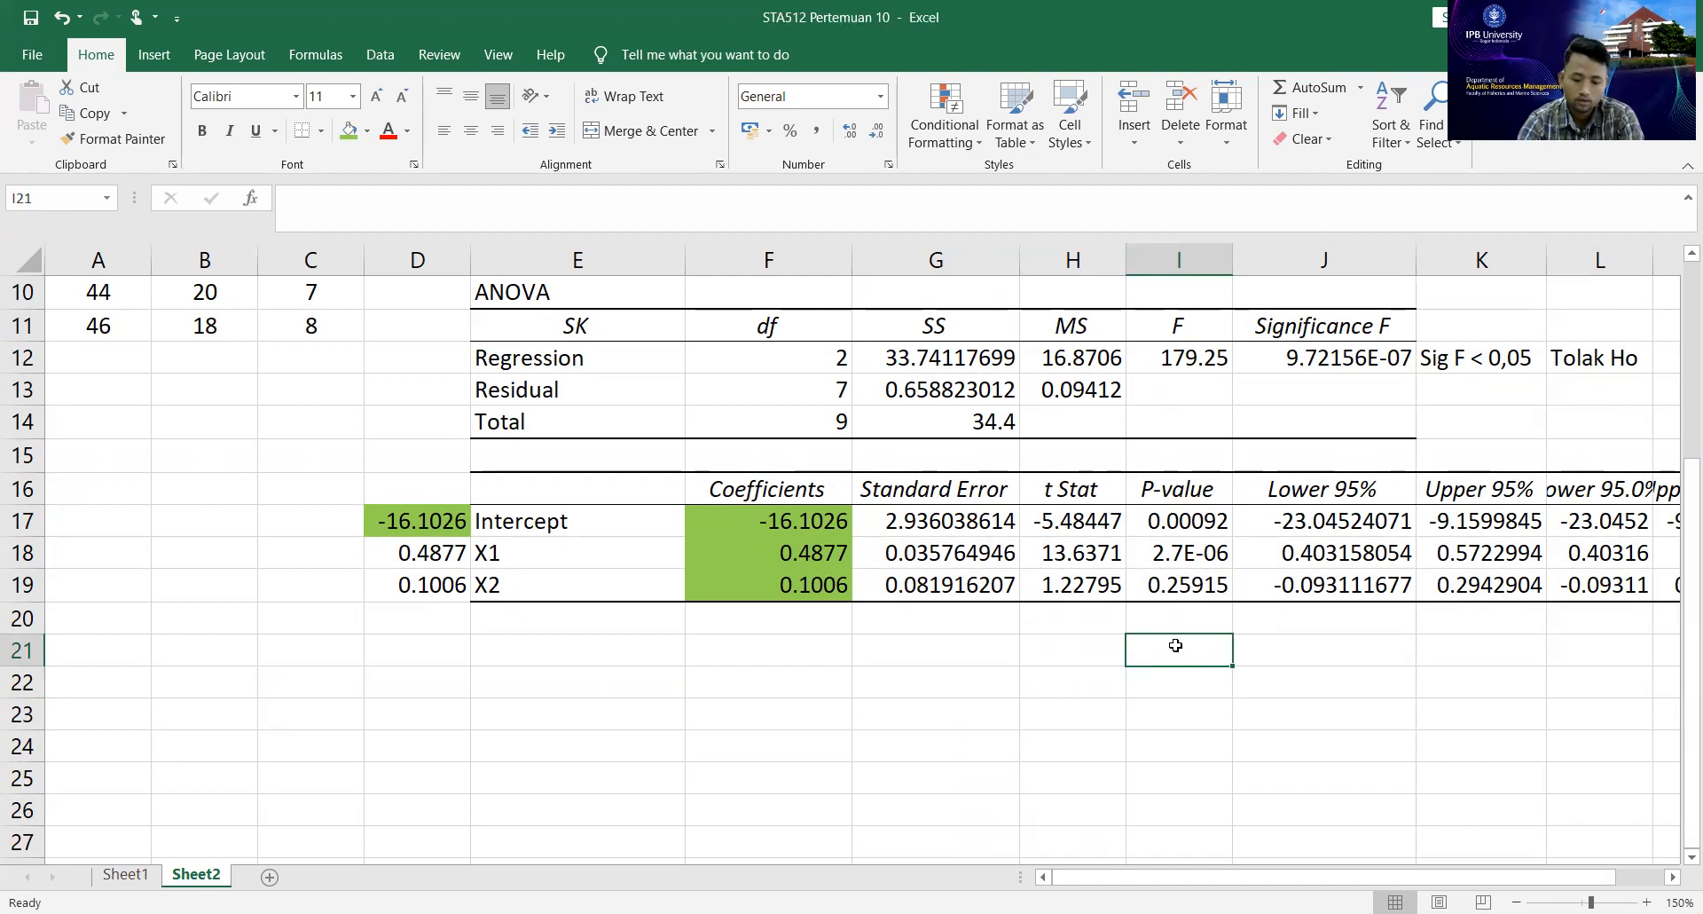
{"action": "type", "text": "P v"}
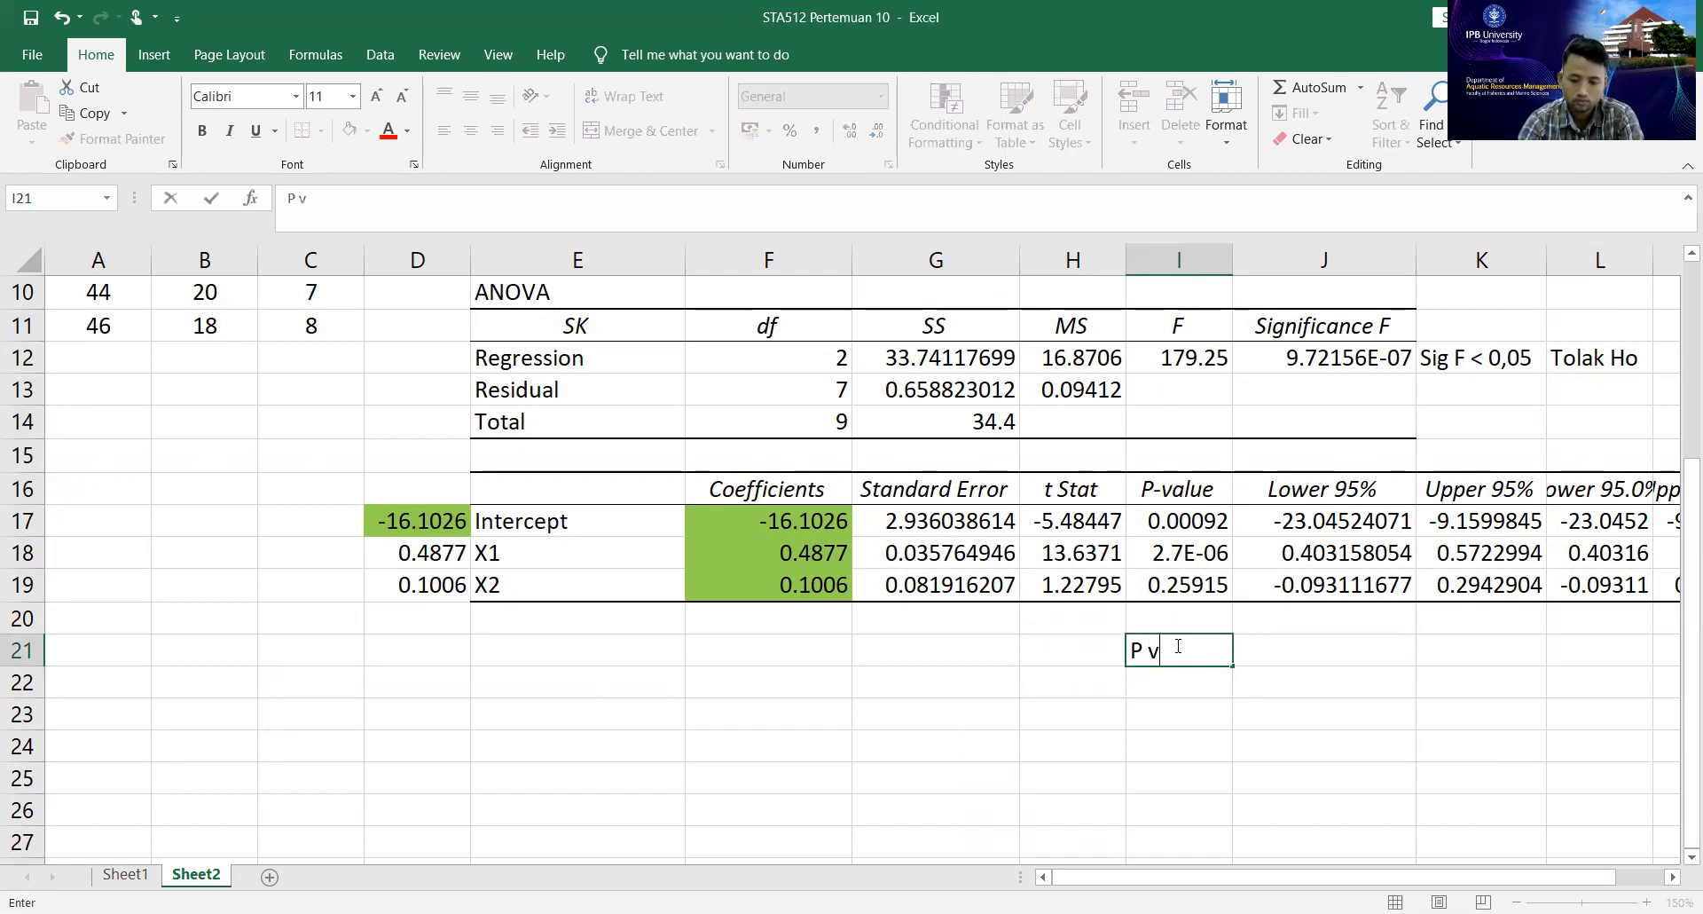
{"action": "type", "text": "alue"}
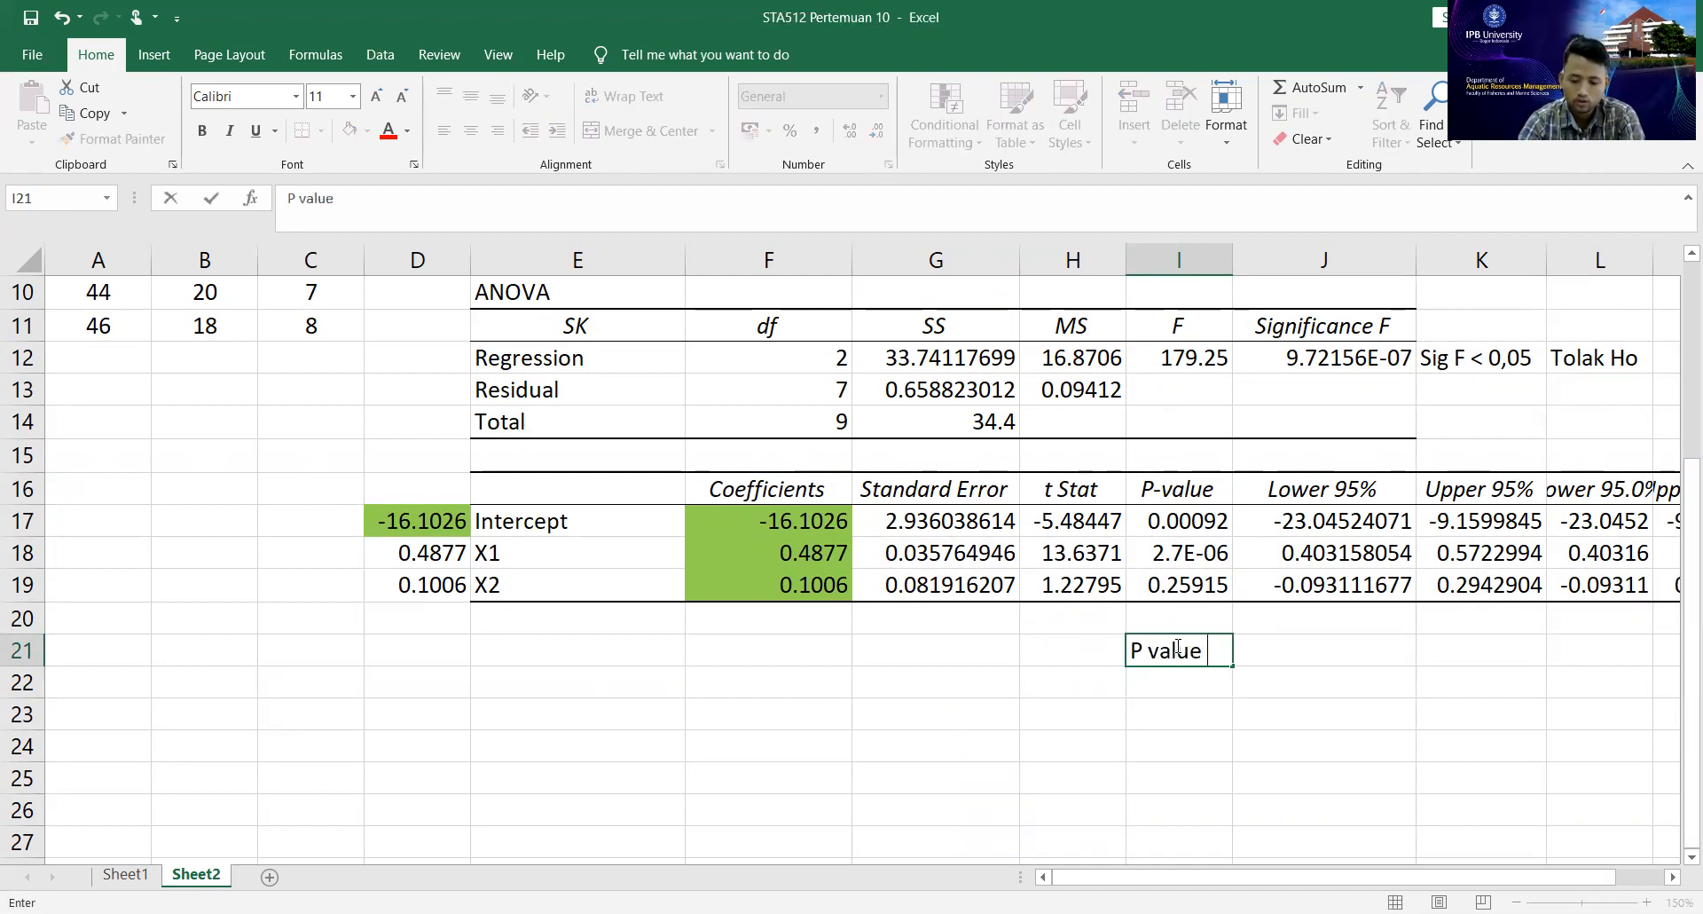
{"action": "type", "text": " < 0"}
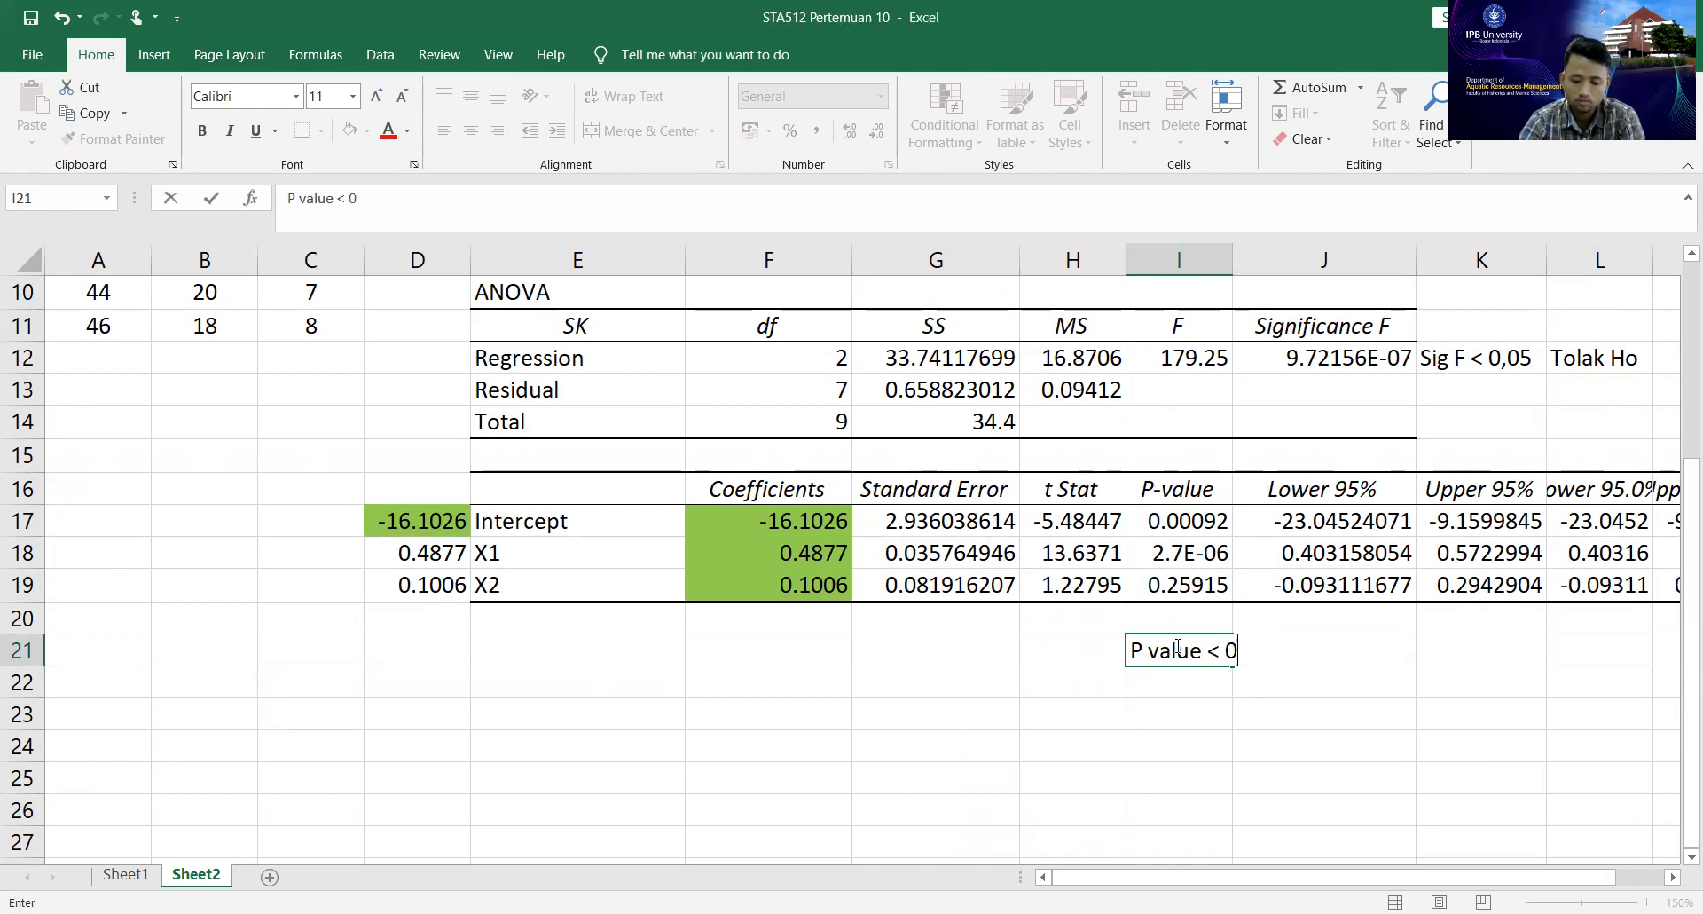
{"action": "type", "text": ",05 Tolak Ho"}
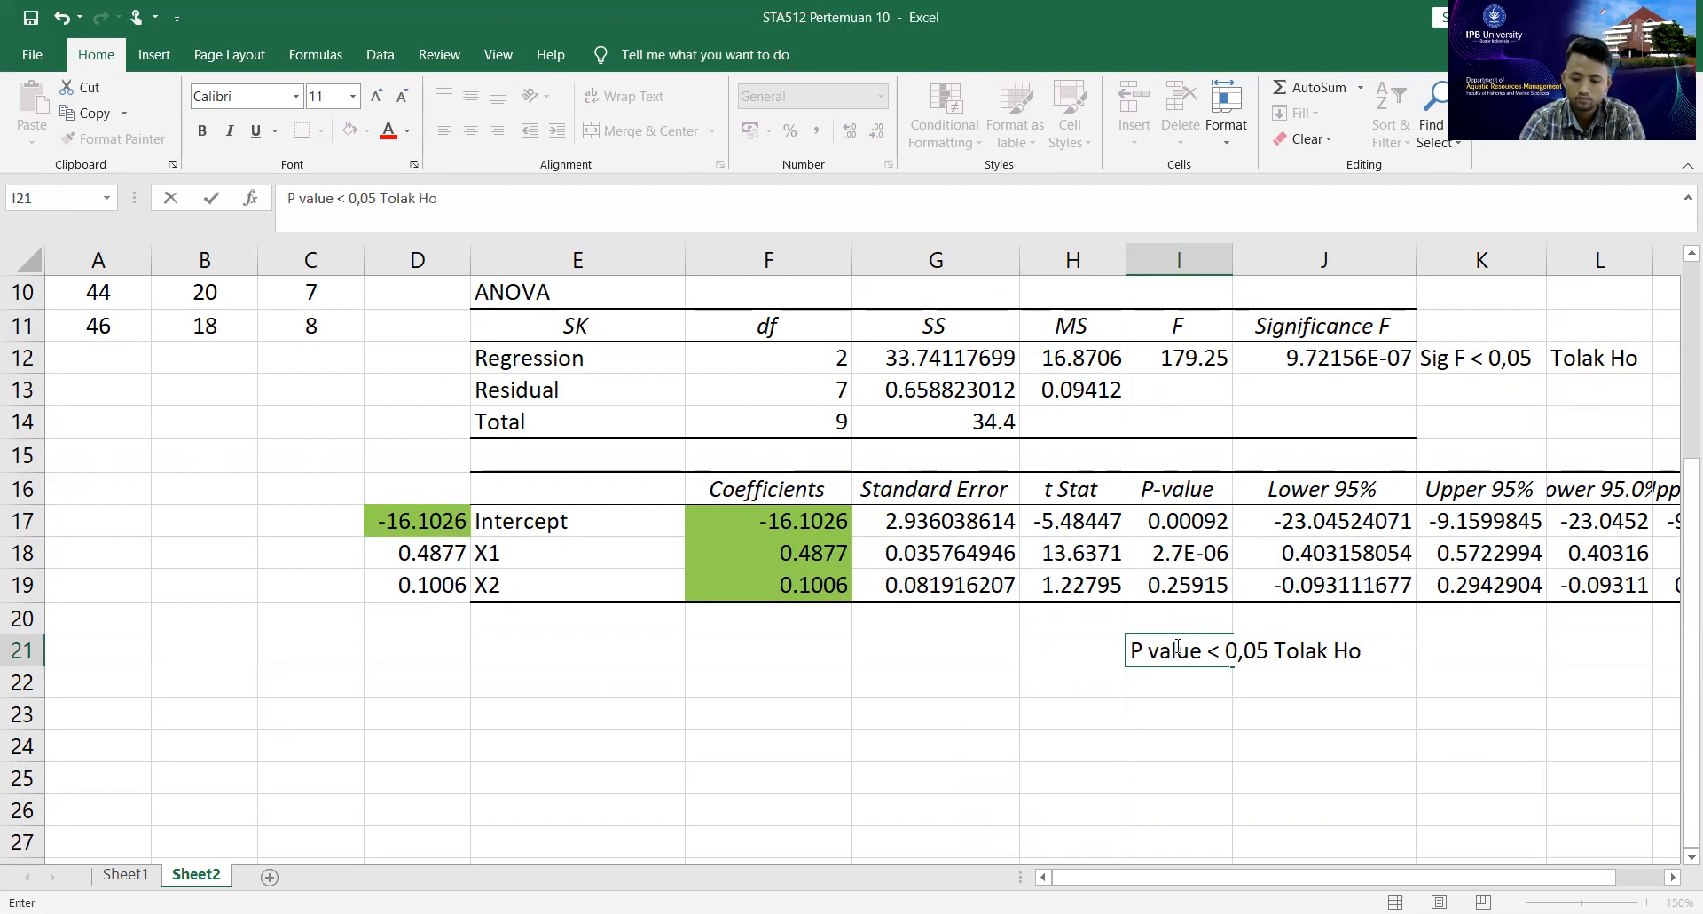
{"action": "key", "text": "Return"}
{"action": "left_click", "coordinate": [1175, 649]}
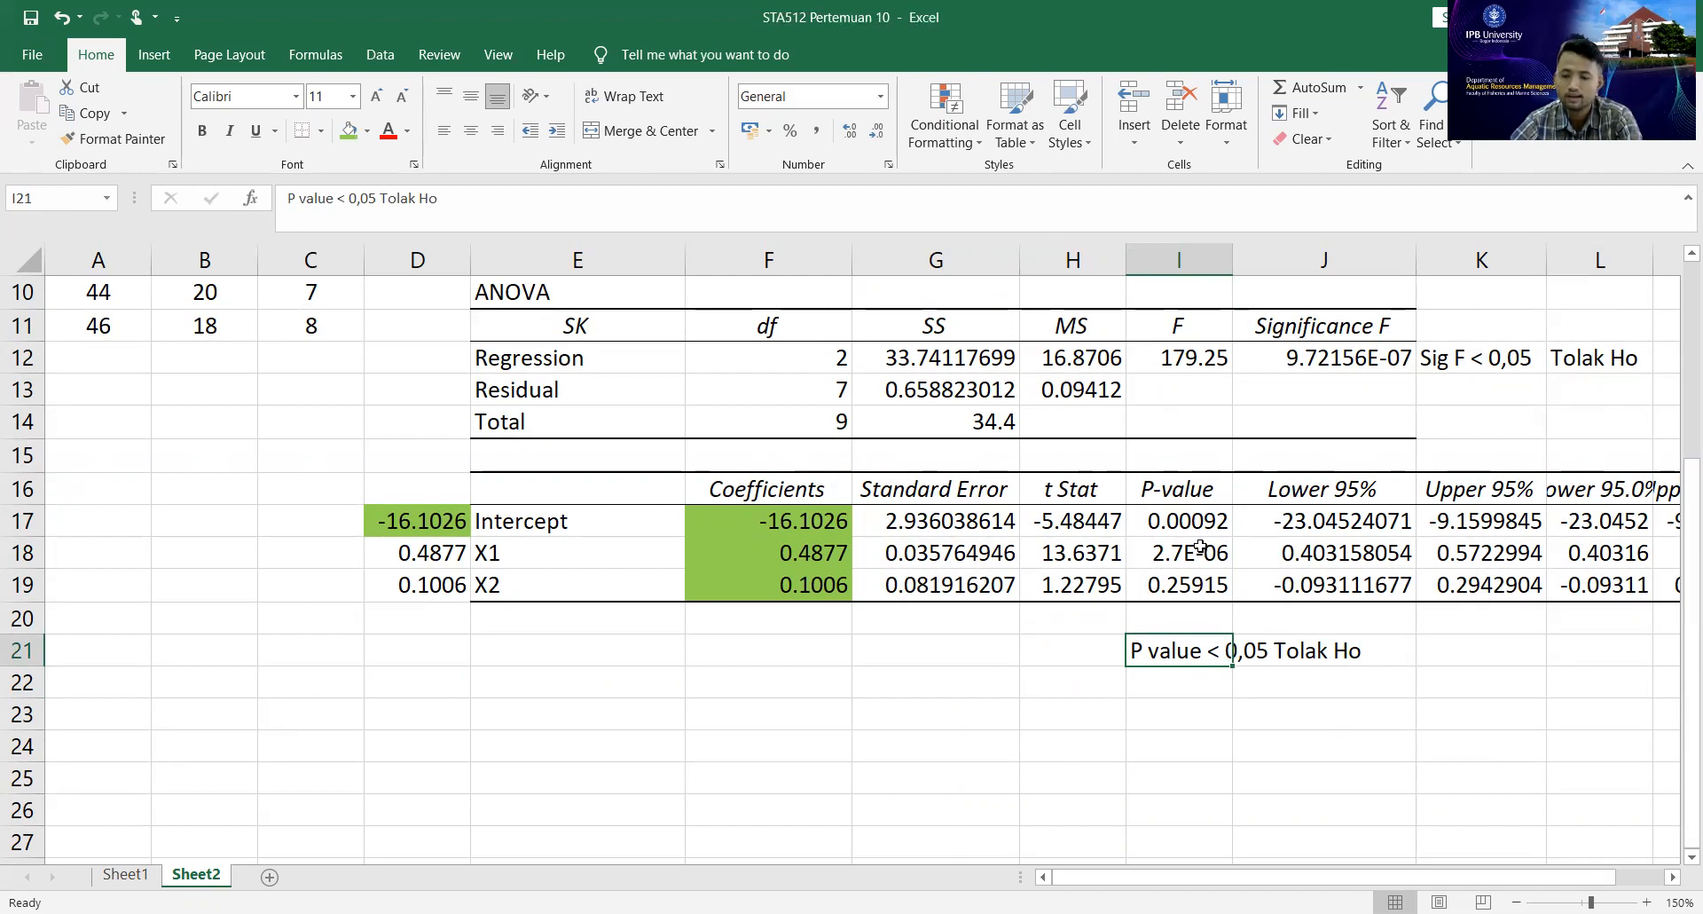
Review the ANOVA table in E11:J14 and the X1, X2 and Y data in columns A to C.
{"action": "scroll", "coordinate": [1201, 548], "scroll_direction": "up", "scroll_amount": 1}
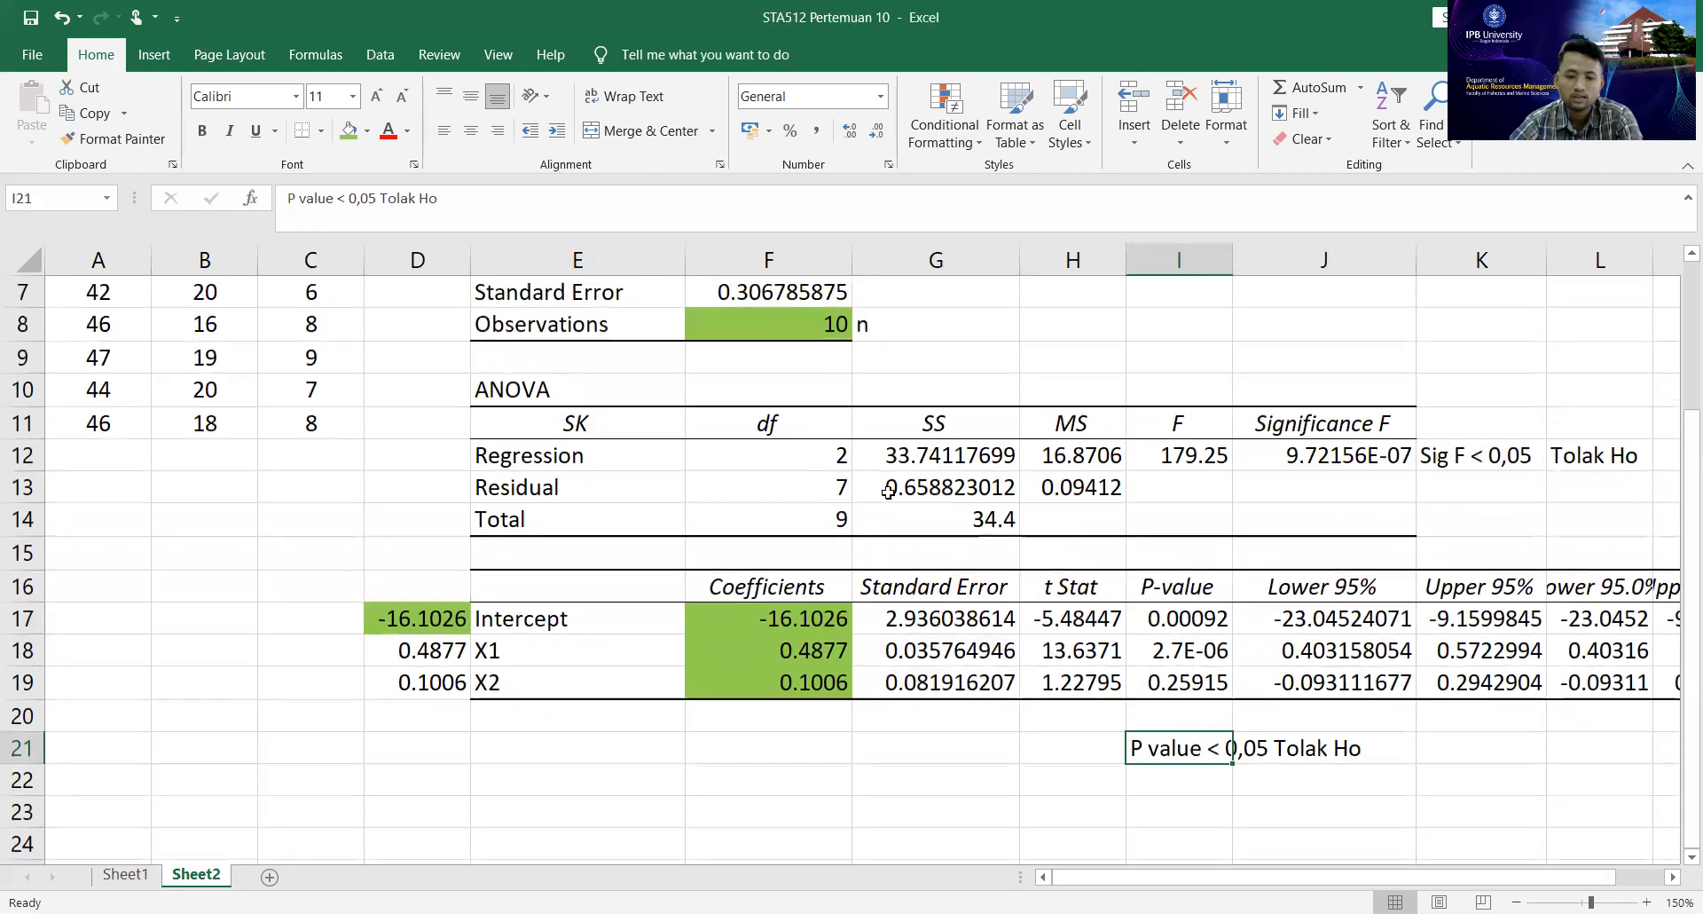
{"action": "left_click_drag", "start_coordinate": [544, 413], "coordinate": [1348, 523]}
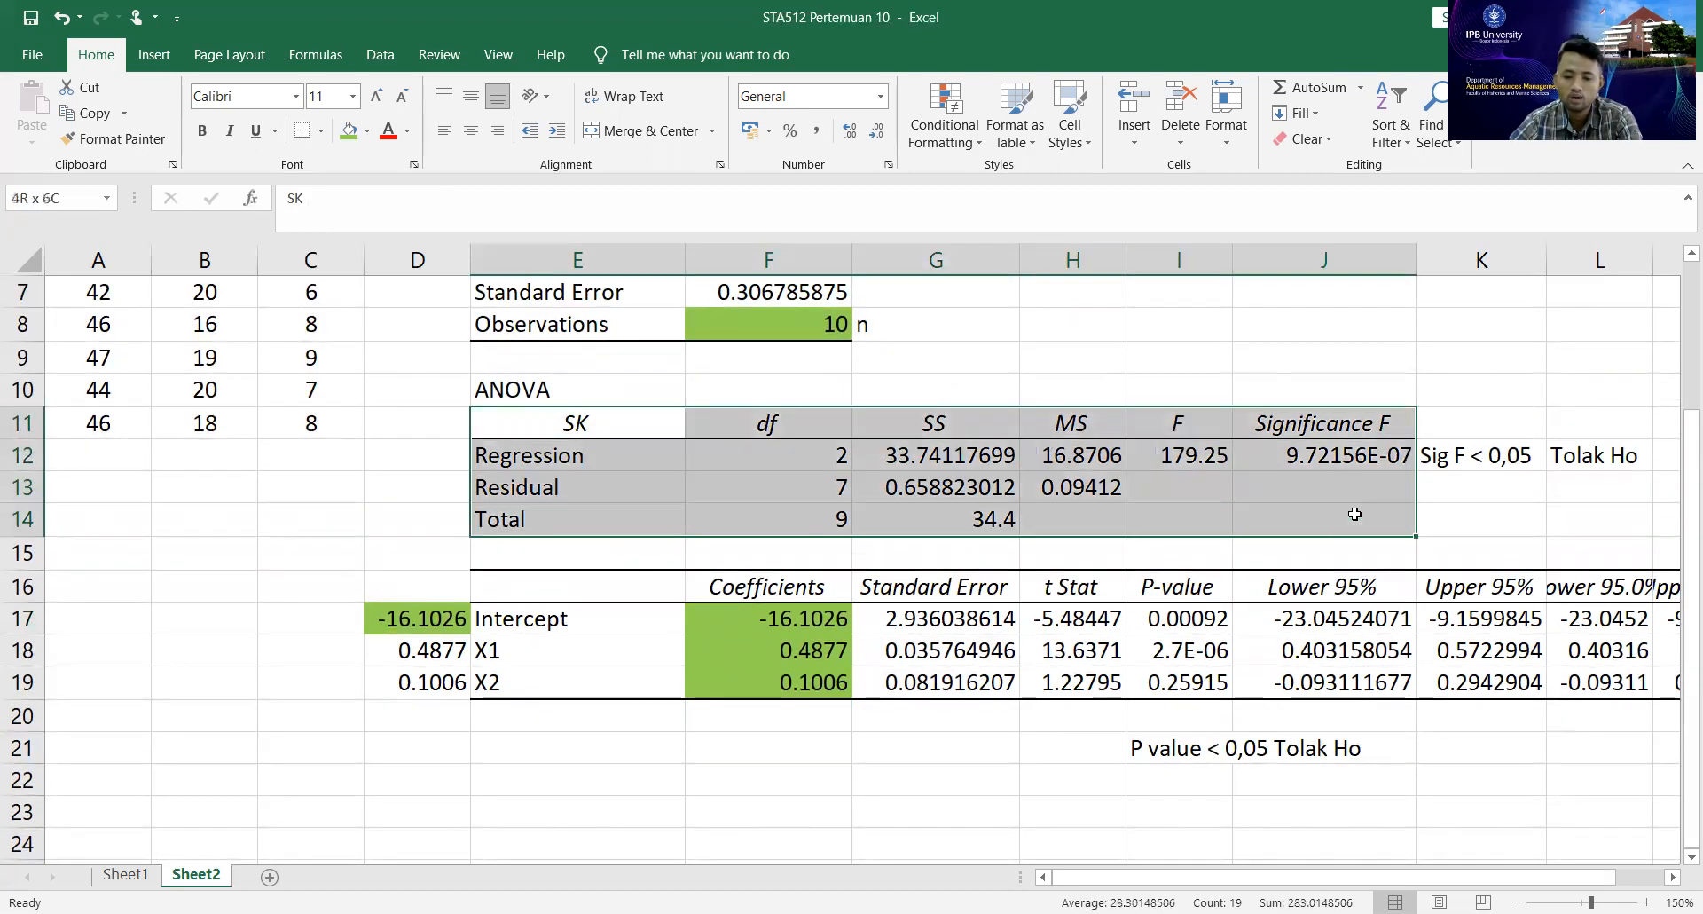
{"action": "left_click", "coordinate": [1191, 354]}
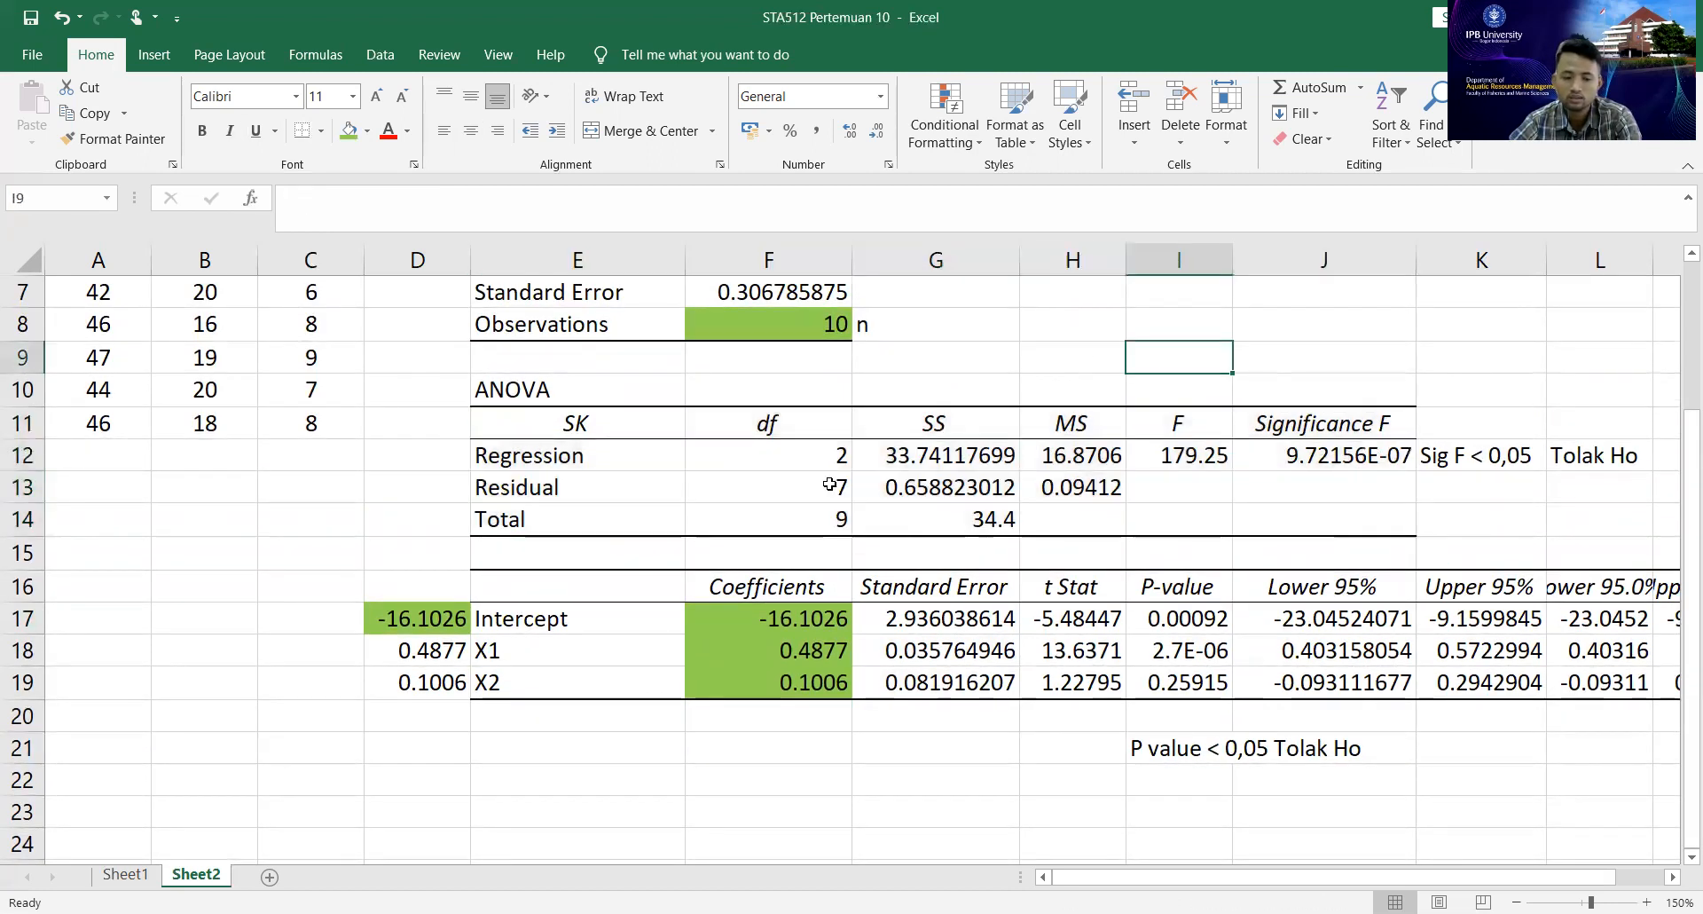
{"action": "scroll", "coordinate": [1192, 354], "scroll_direction": "up", "scroll_amount": 2}
{"action": "left_click", "coordinate": [123, 305]}
{"action": "left_click_drag", "start_coordinate": [123, 305], "coordinate": [238, 616]}
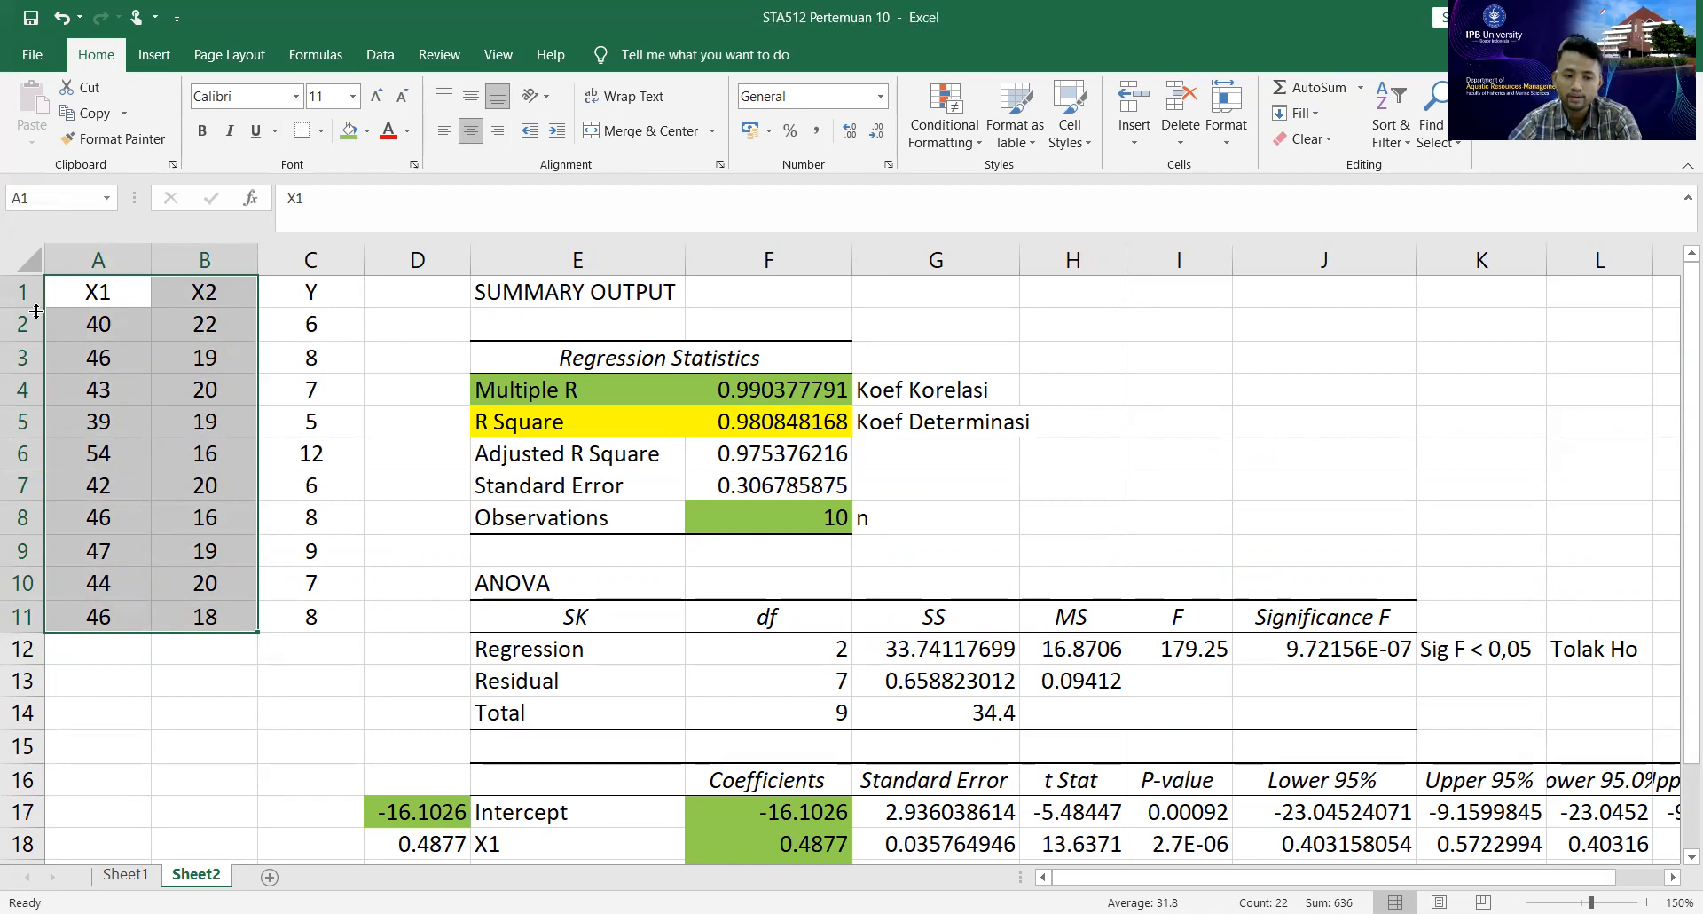
{"action": "left_click", "coordinate": [304, 286]}
{"action": "left_click", "coordinate": [118, 286]}
{"action": "left_click", "coordinate": [308, 288]}
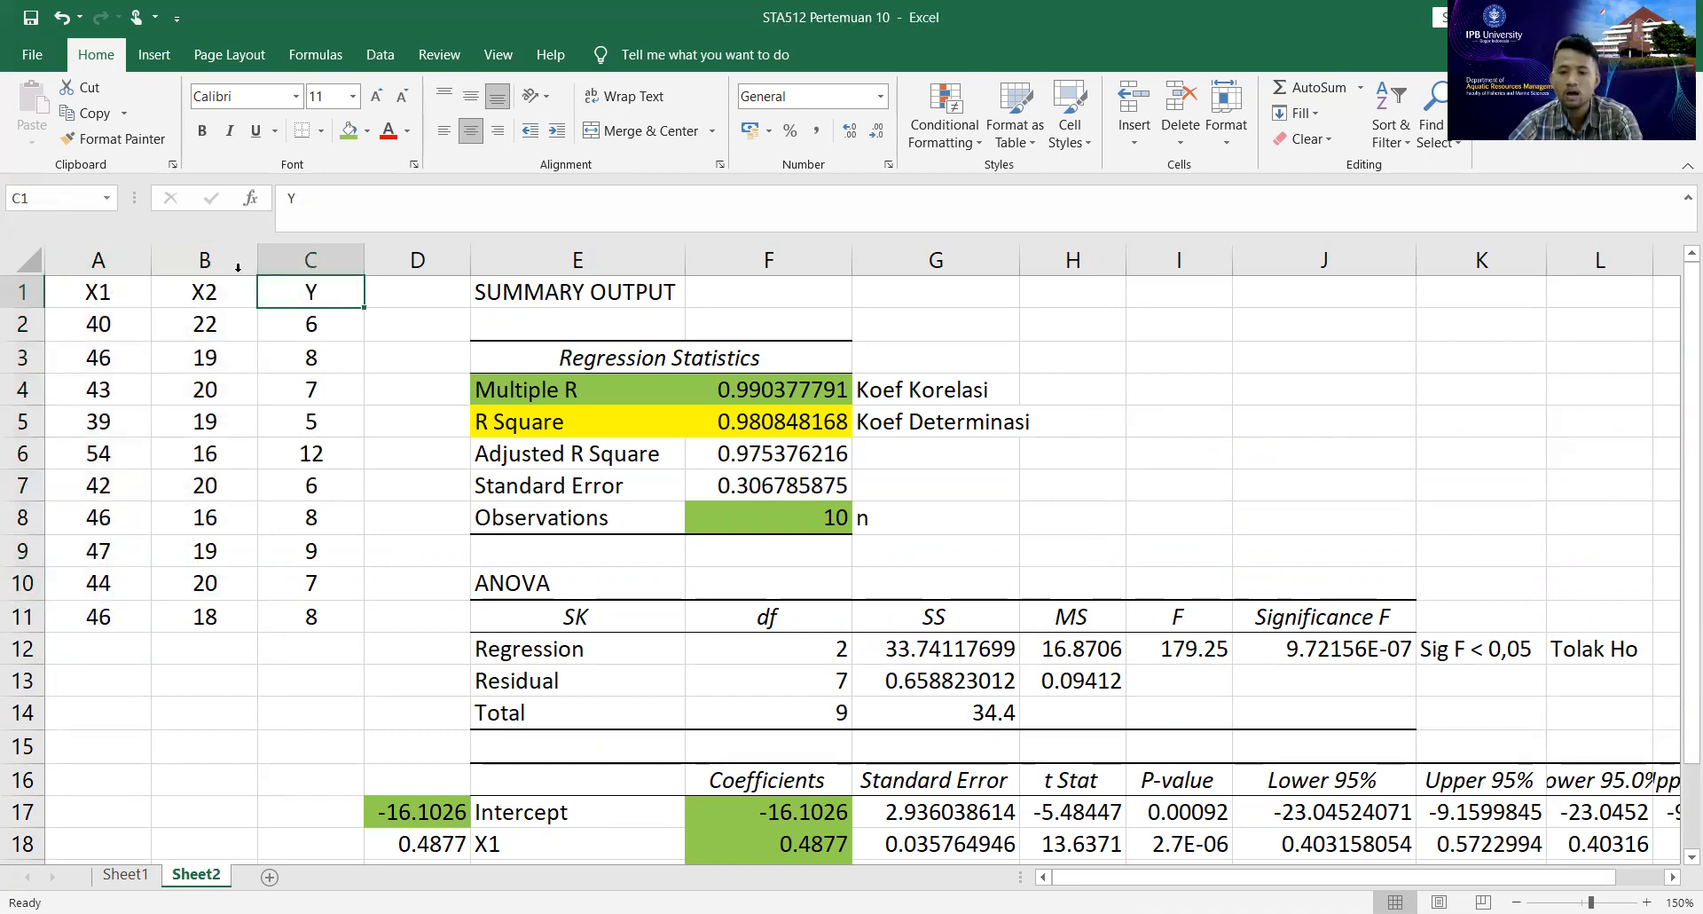
{"action": "left_click", "coordinate": [192, 299]}
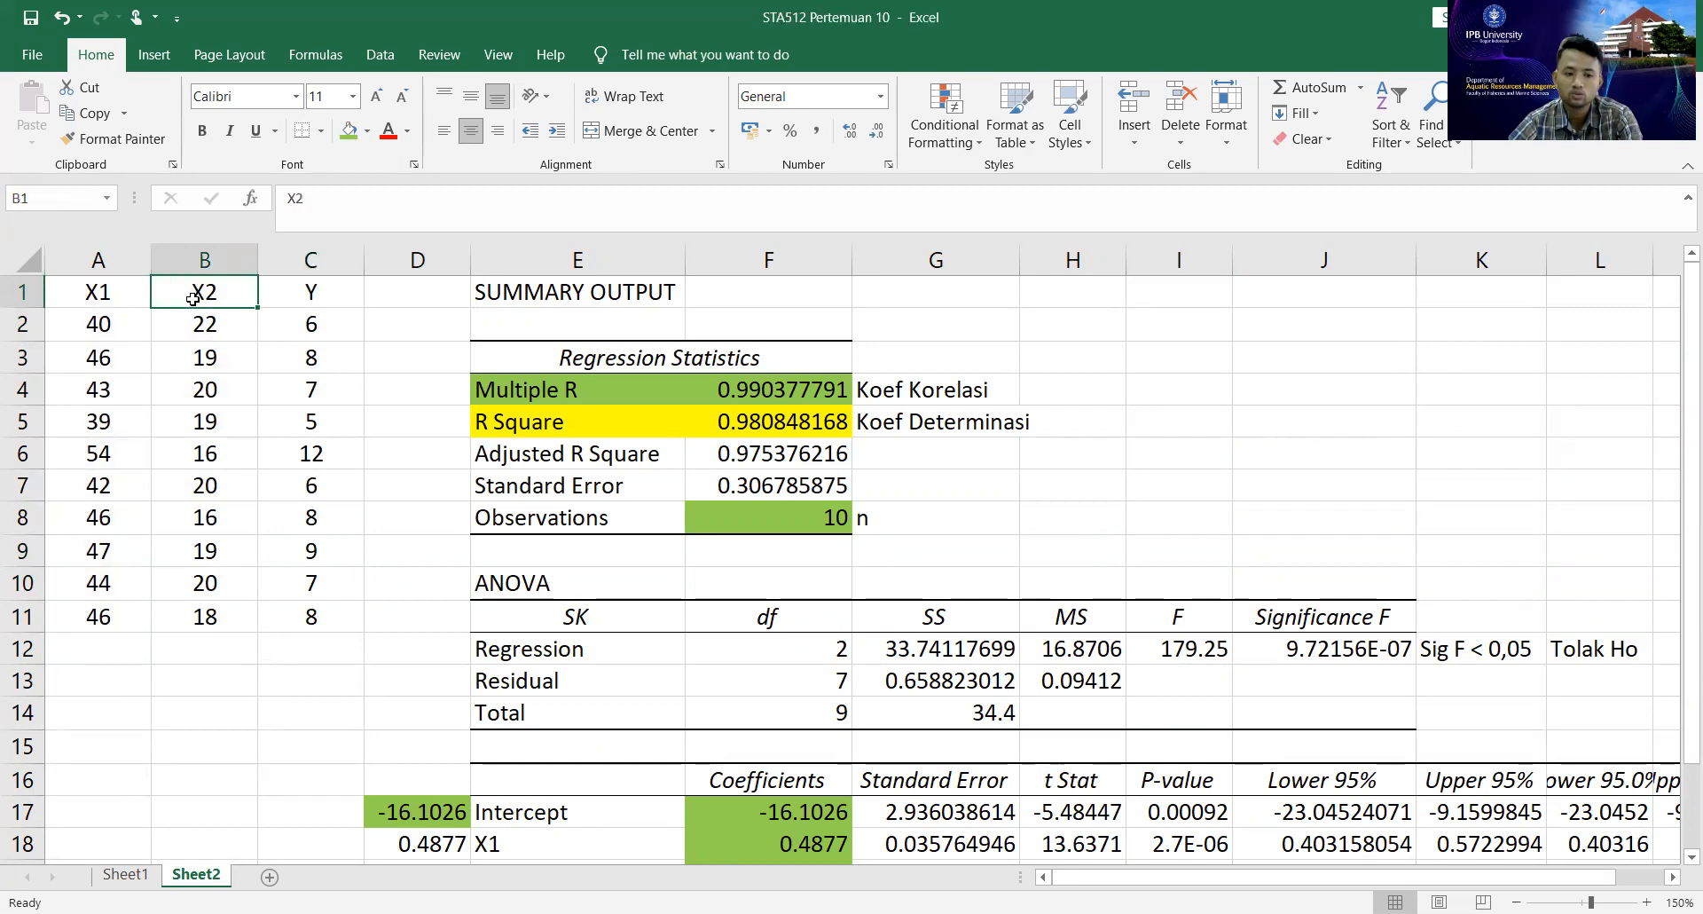
{"action": "left_click", "coordinate": [289, 287]}
{"action": "left_click_drag", "start_coordinate": [133, 287], "coordinate": [257, 591]}
{"action": "left_click", "coordinate": [180, 555]}
Fill the X1 P-value in I18 with green and check the X2 P-value in I19 against the 0,05 criterion.
{"action": "scroll", "coordinate": [365, 520], "scroll_direction": "down", "scroll_amount": 3}
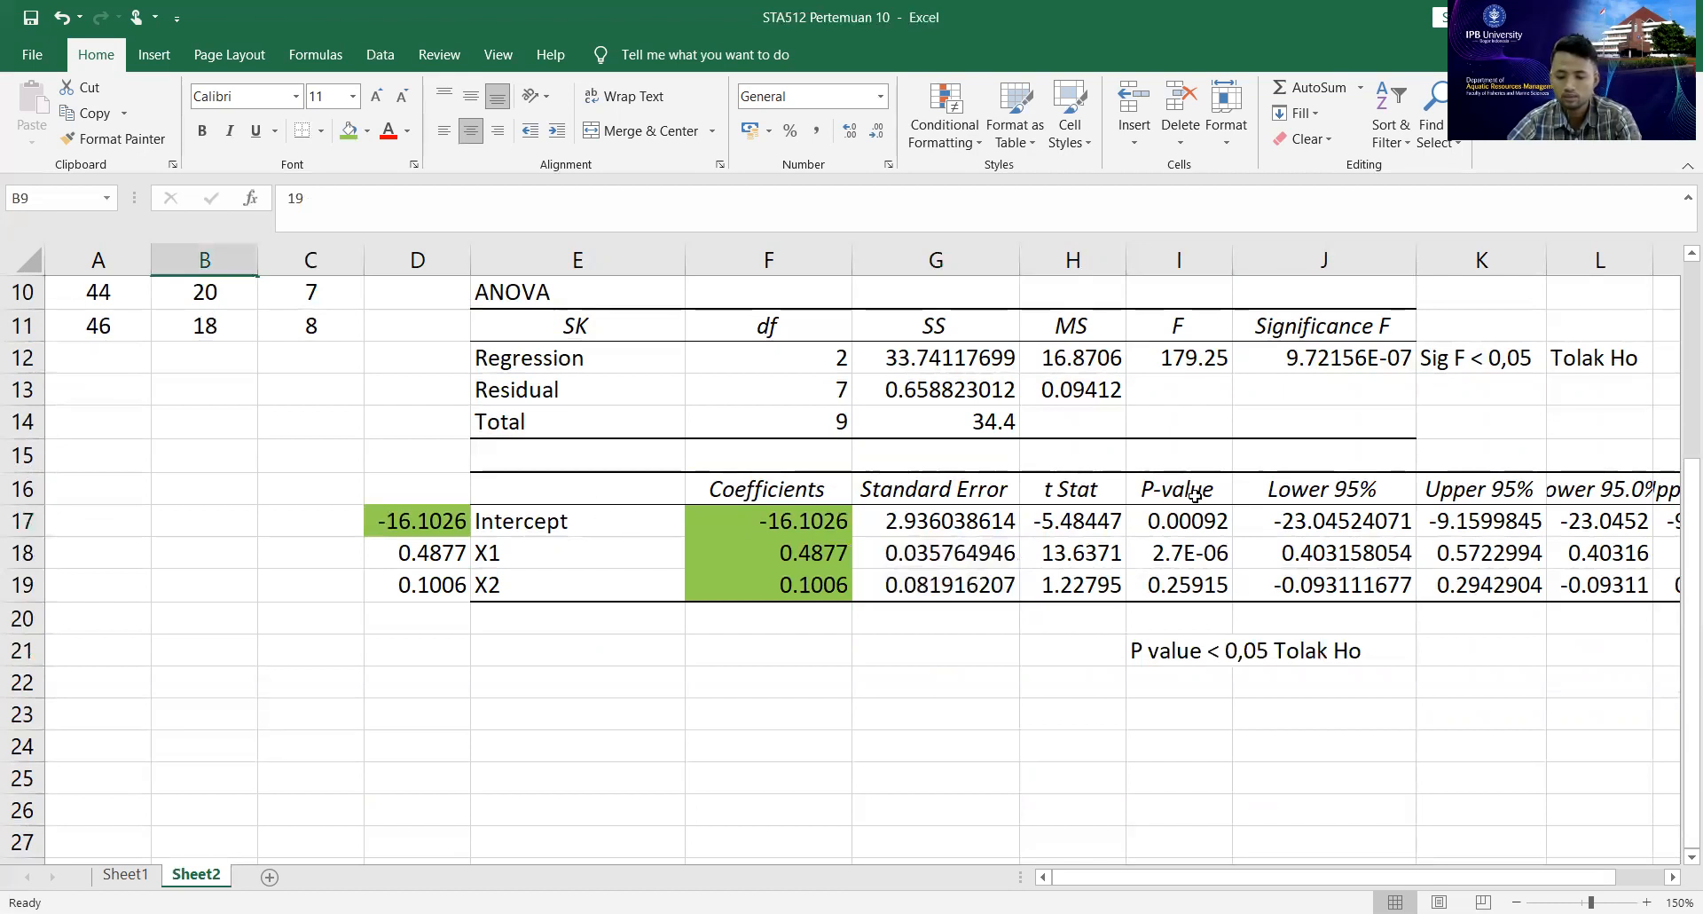
{"action": "left_click", "coordinate": [1187, 552]}
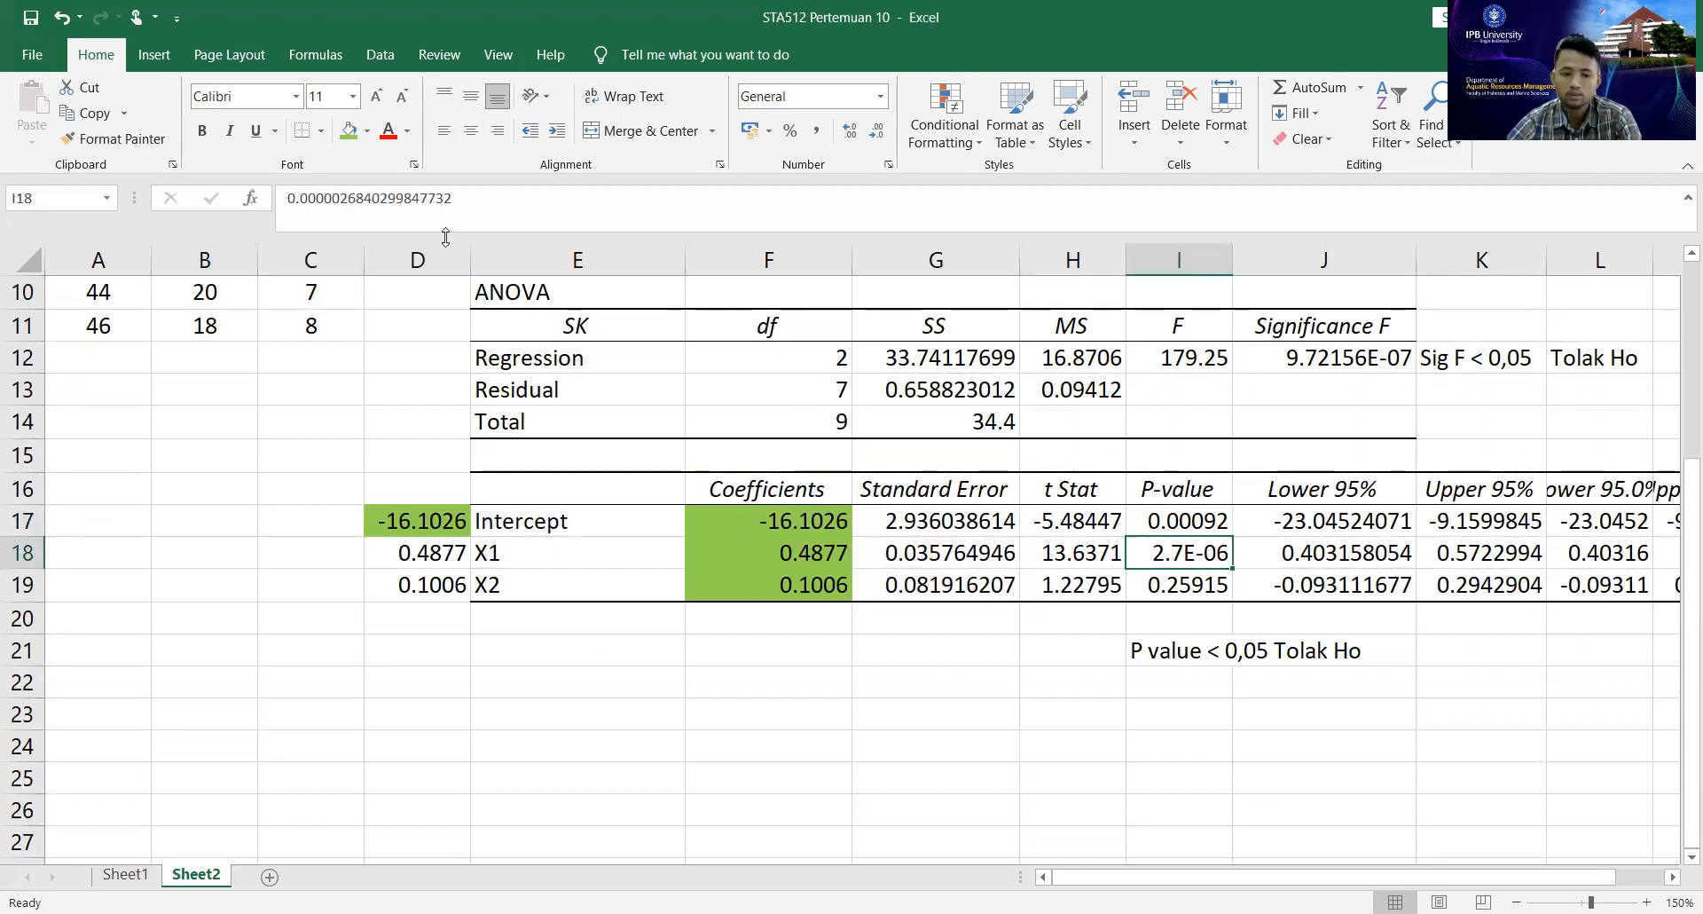
{"action": "left_click", "coordinate": [349, 130]}
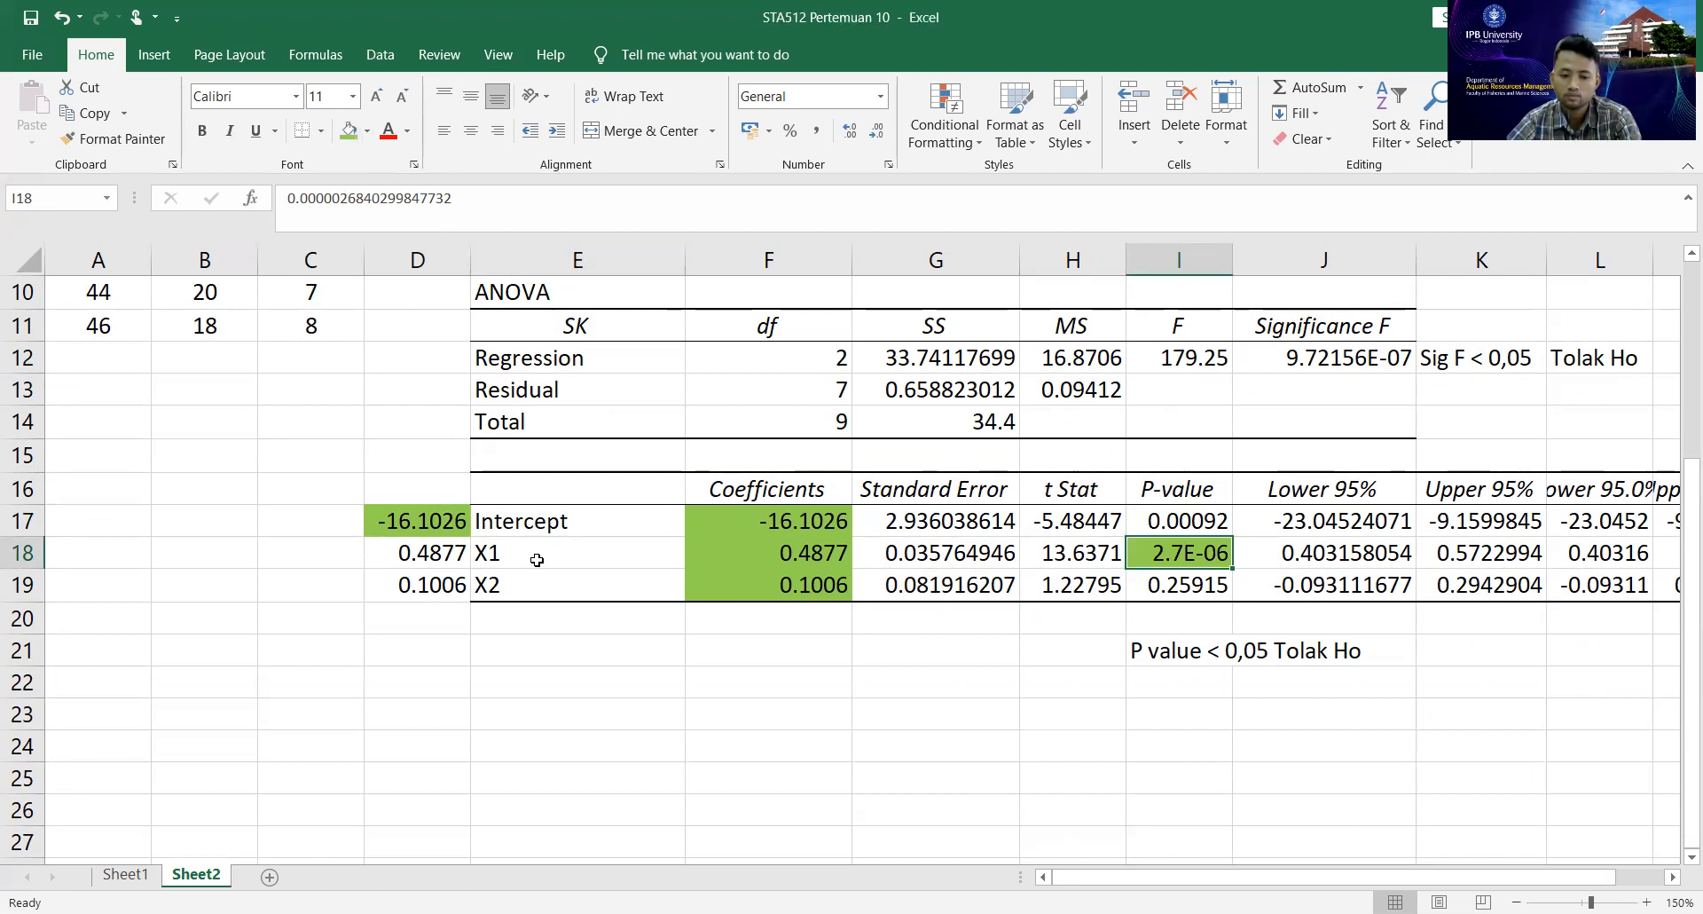
{"action": "left_click", "coordinate": [537, 558]}
{"action": "left_click", "coordinate": [1179, 590]}
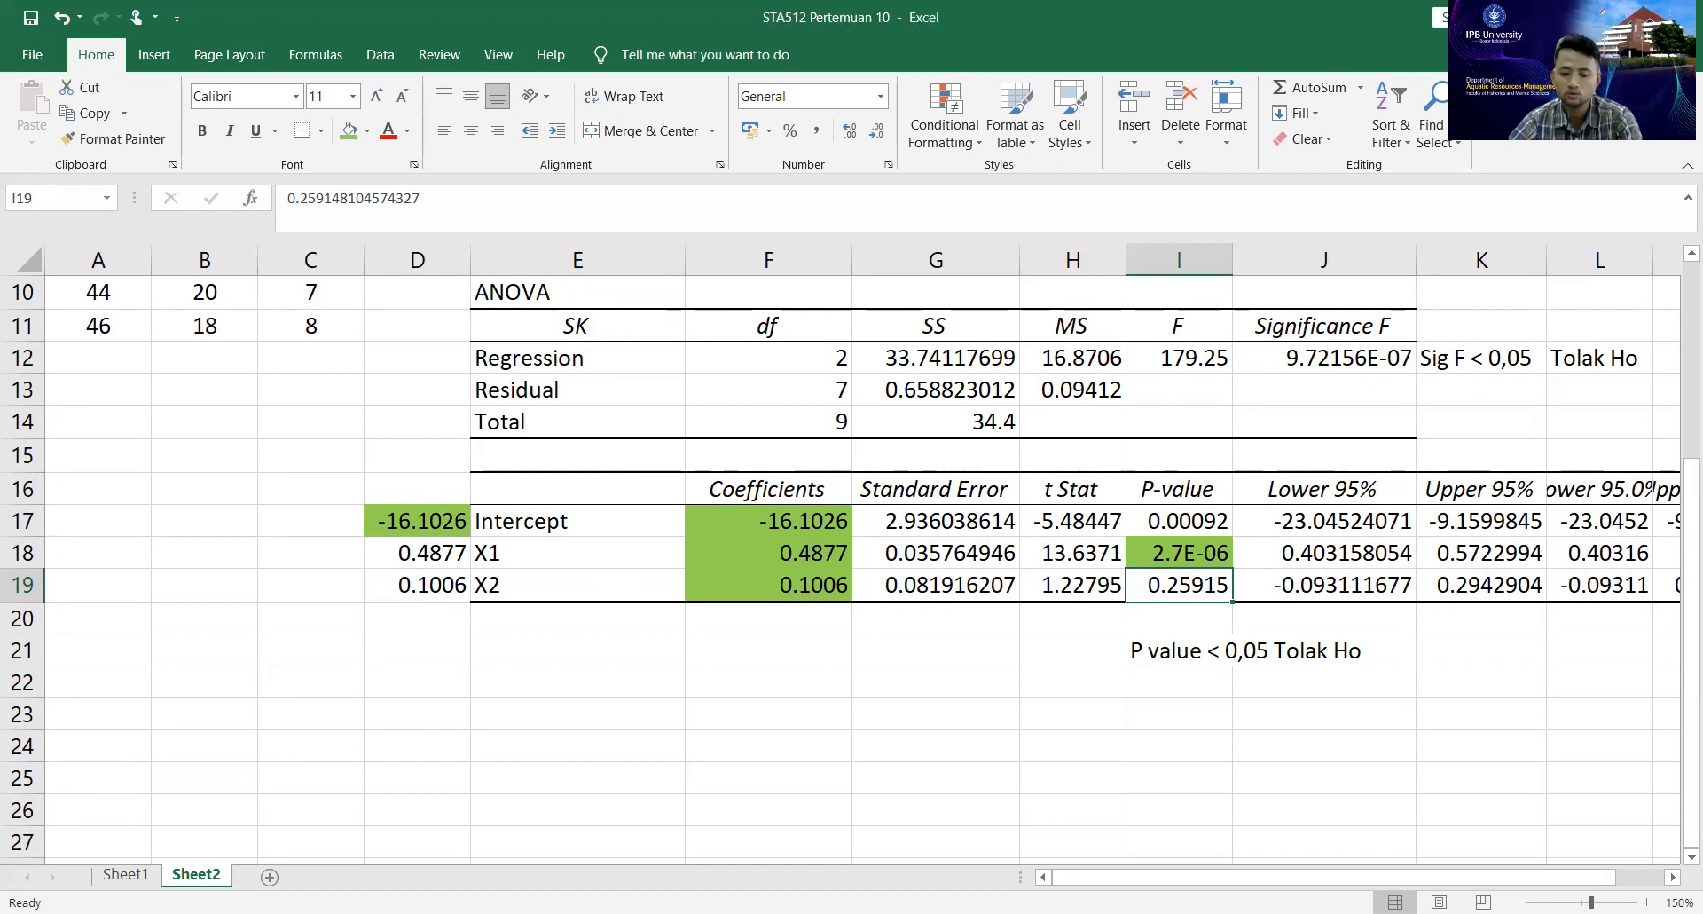
Copy the three manually calculated confidence intervals for b0, b1 and b2 in M83:M85 of Sheet1.
{"action": "left_click", "coordinate": [138, 875]}
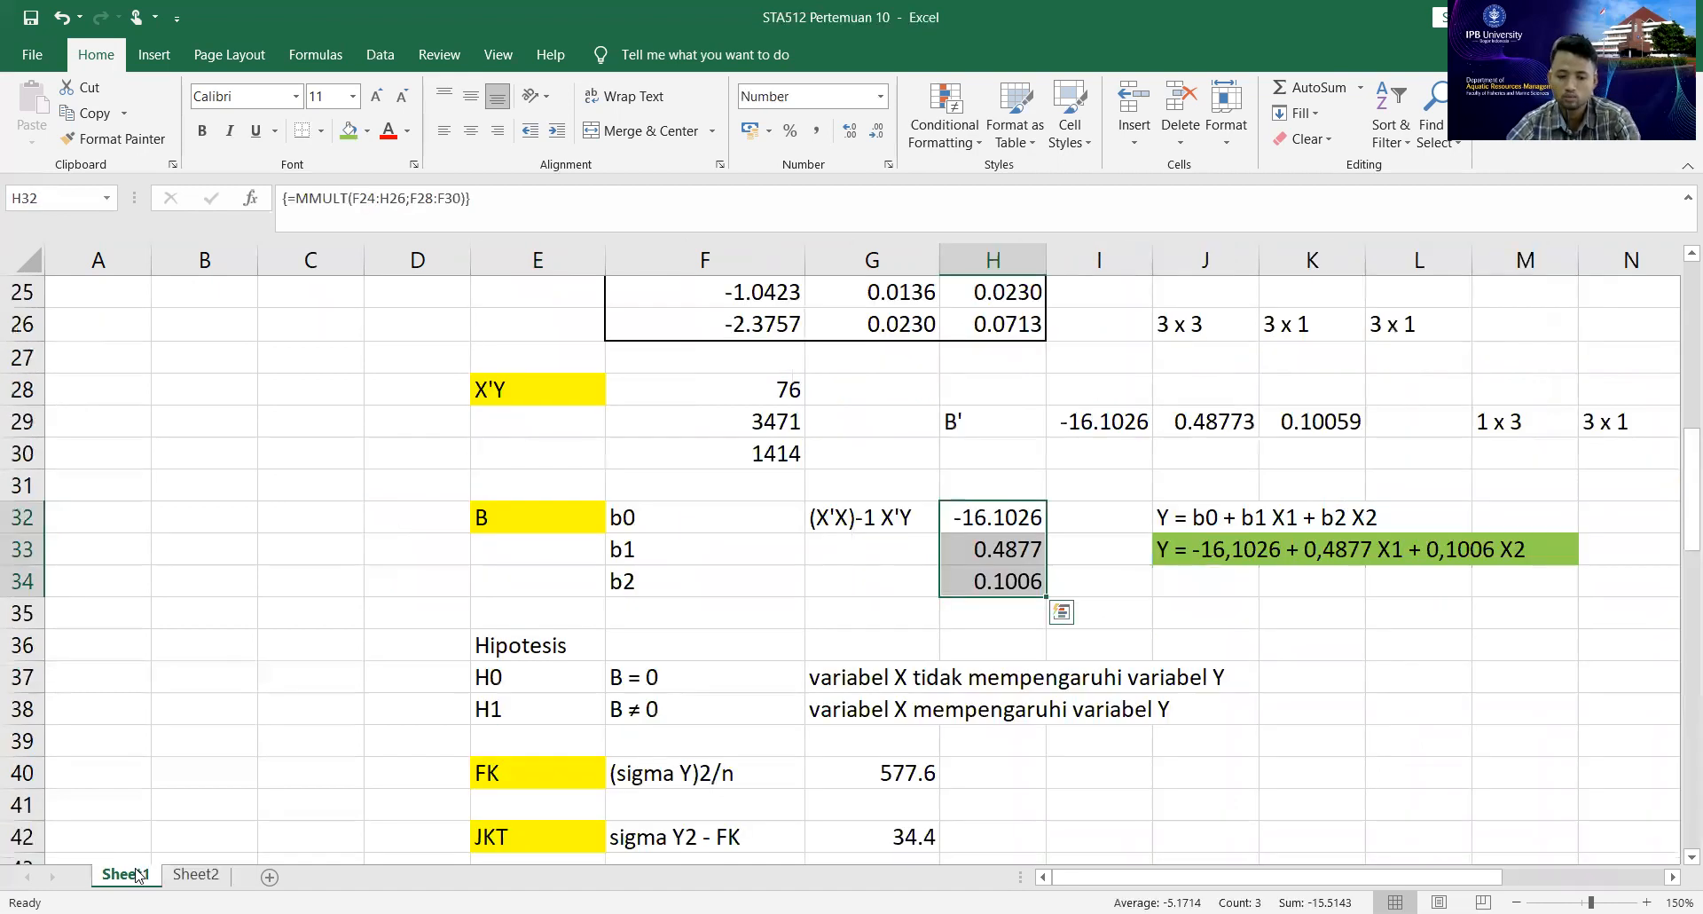
{"action": "left_click", "coordinate": [1264, 690]}
{"action": "scroll", "coordinate": [748, 620], "scroll_direction": "up", "scroll_amount": 1}
{"action": "scroll", "coordinate": [751, 635], "scroll_direction": "down", "scroll_amount": 11}
{"action": "scroll", "coordinate": [752, 635], "scroll_direction": "down", "scroll_amount": 7}
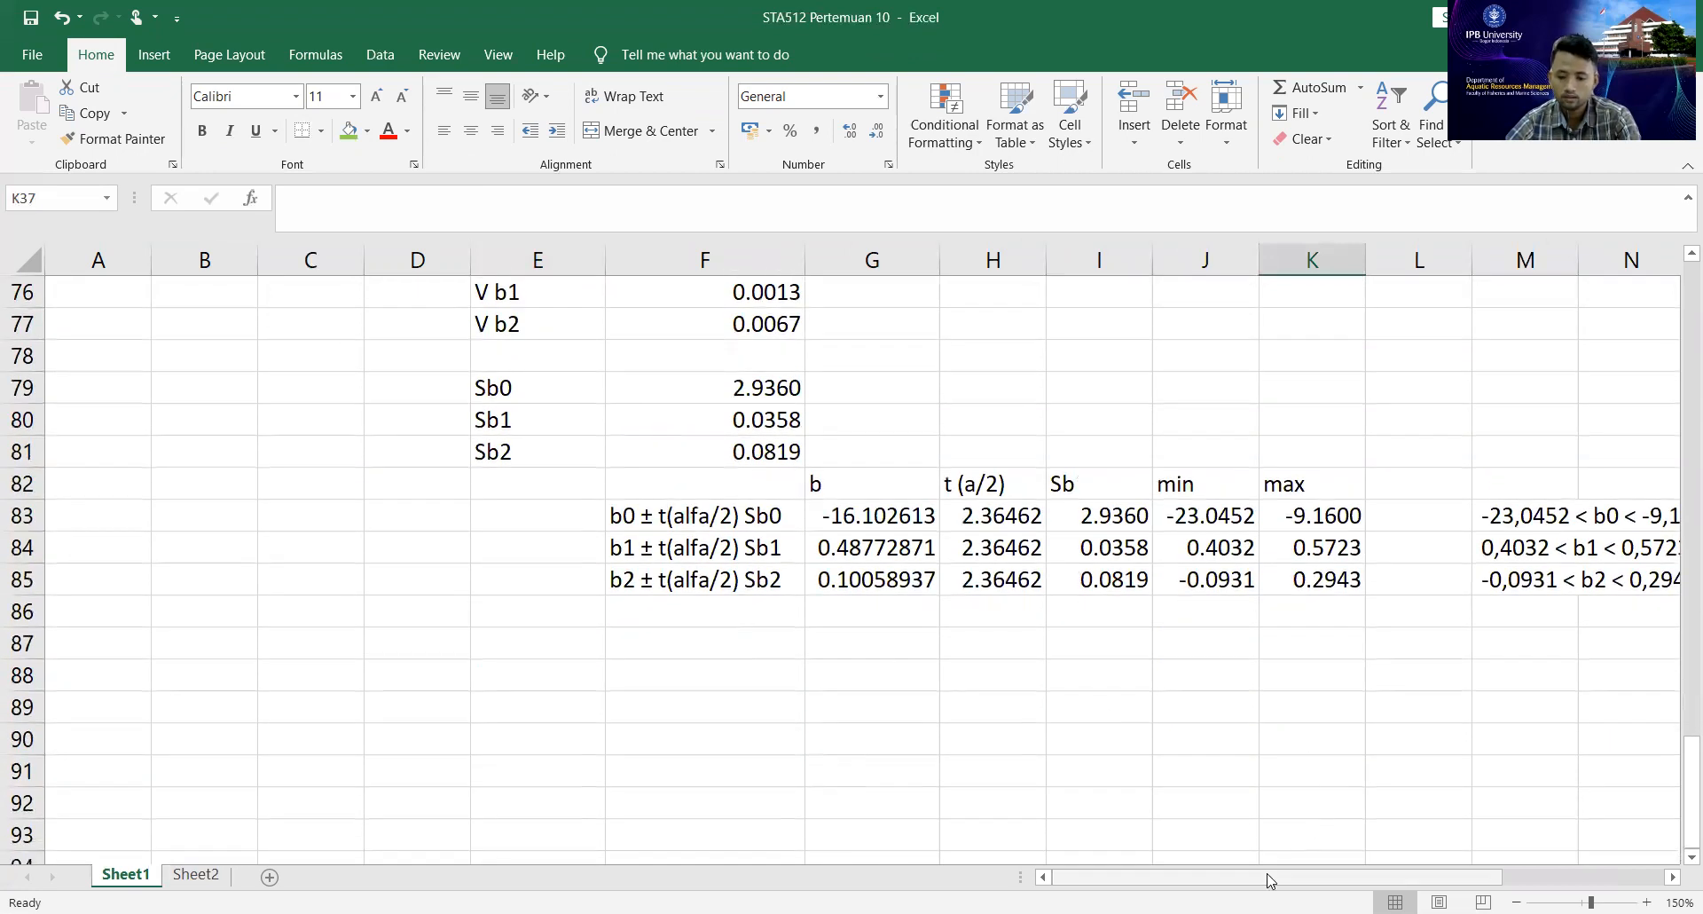
{"action": "scroll", "coordinate": [1362, 856], "scroll_direction": "right", "scroll_amount": 3}
{"action": "left_click_drag", "start_coordinate": [1245, 513], "coordinate": [1235, 583]}
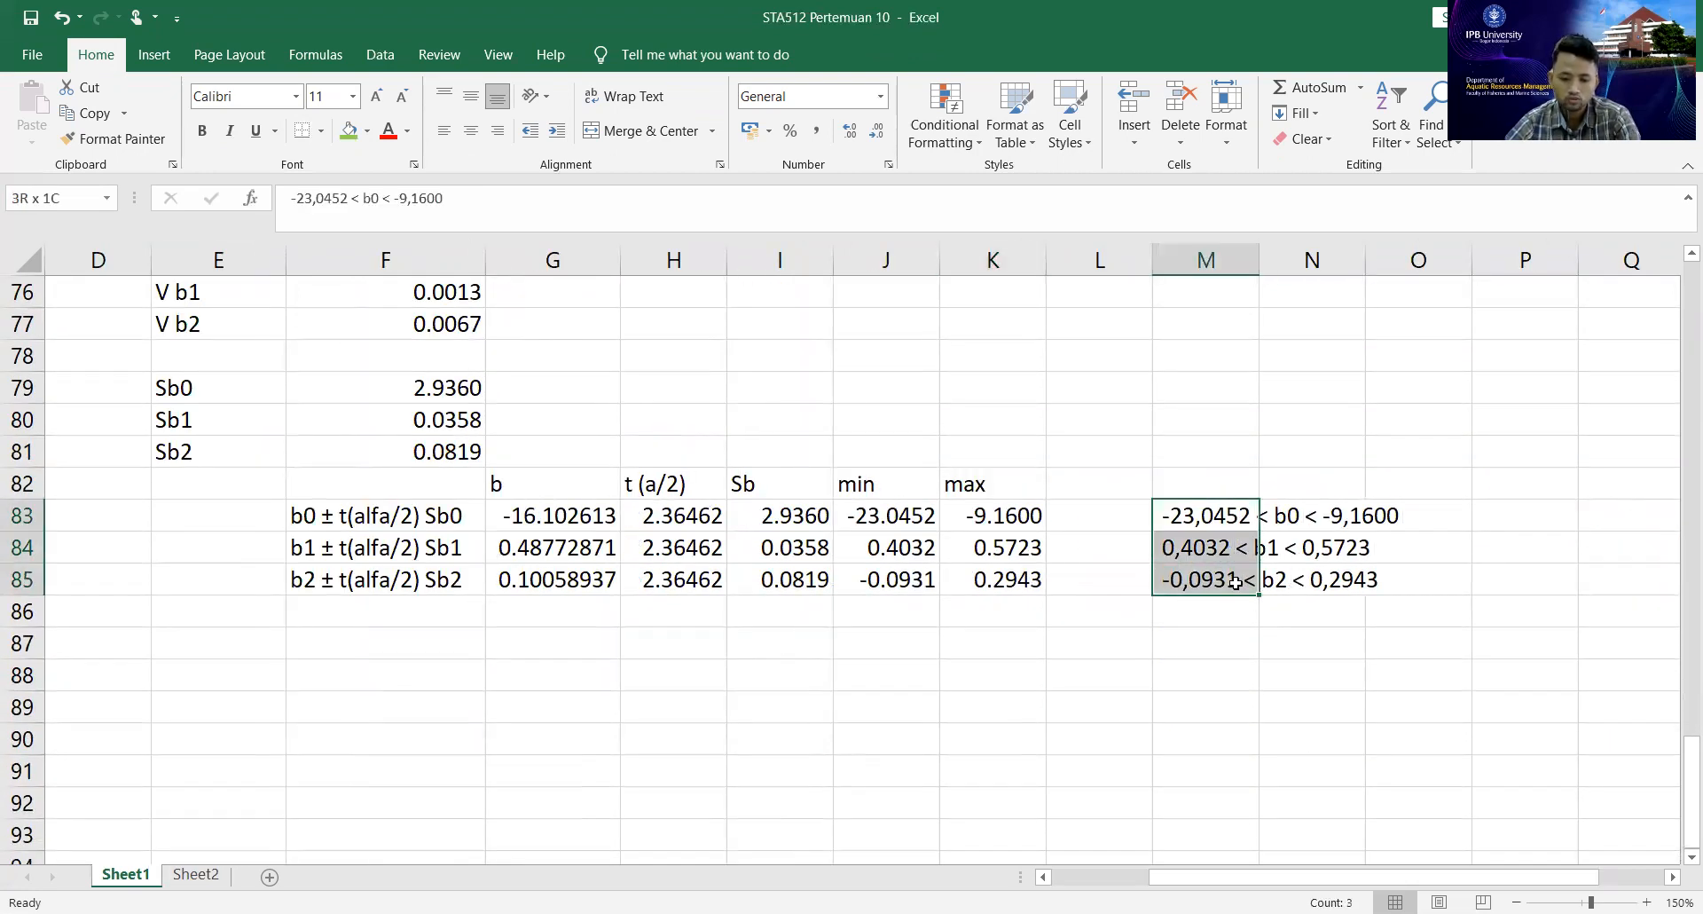
{"action": "key", "text": "ctrl+c"}
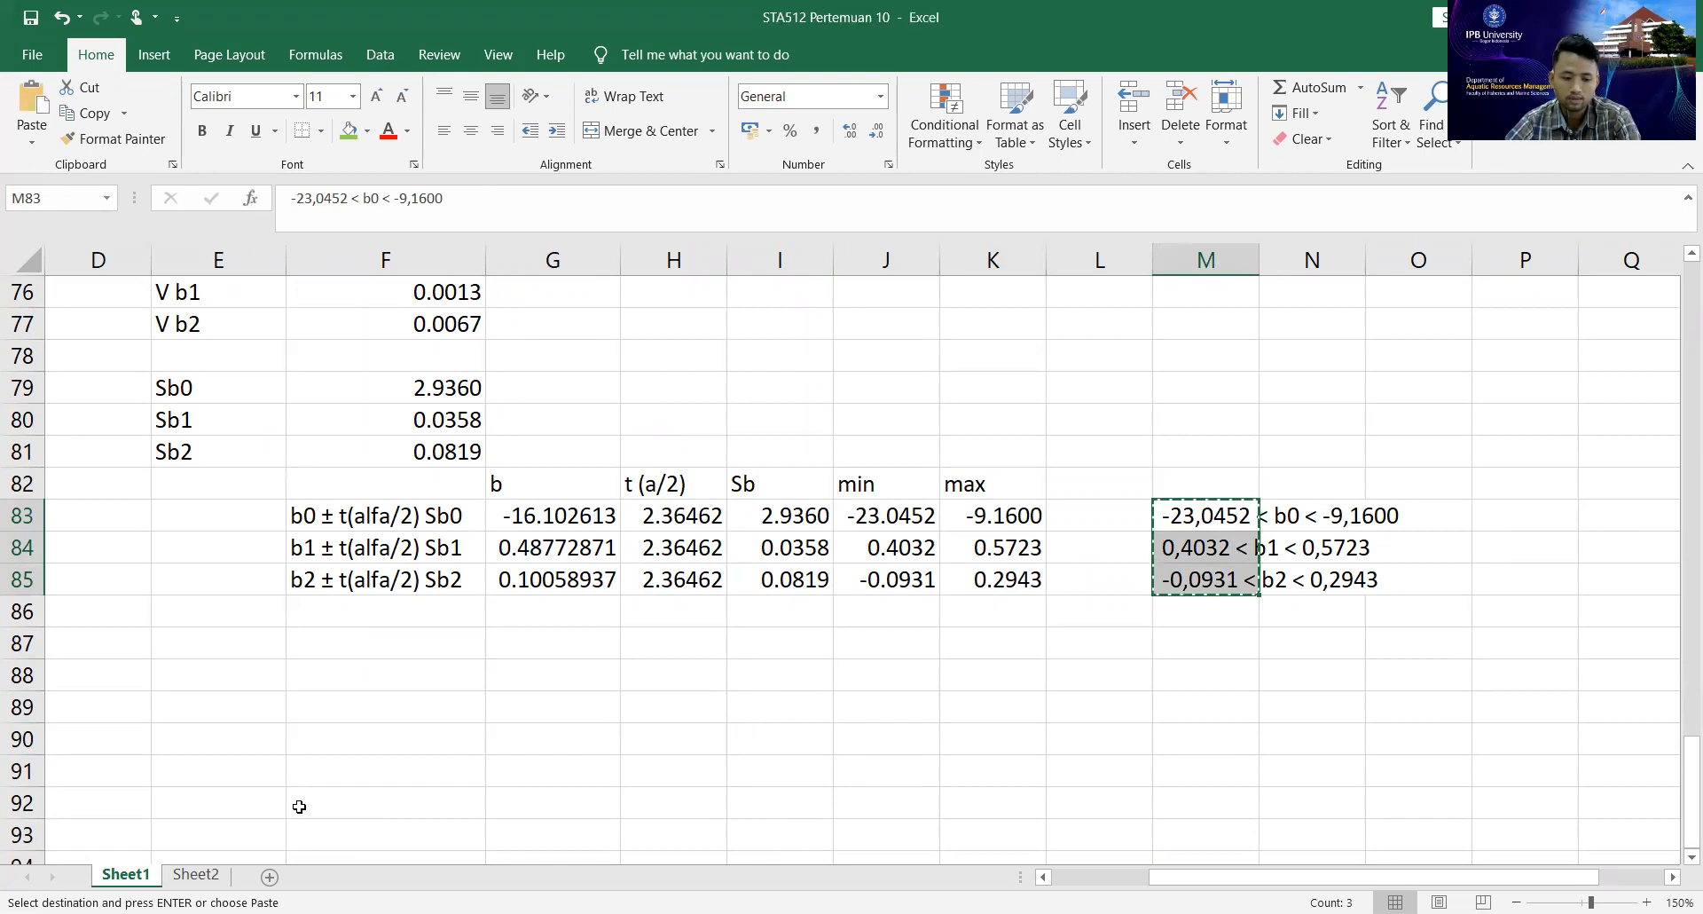
{"action": "left_click", "coordinate": [380, 522]}
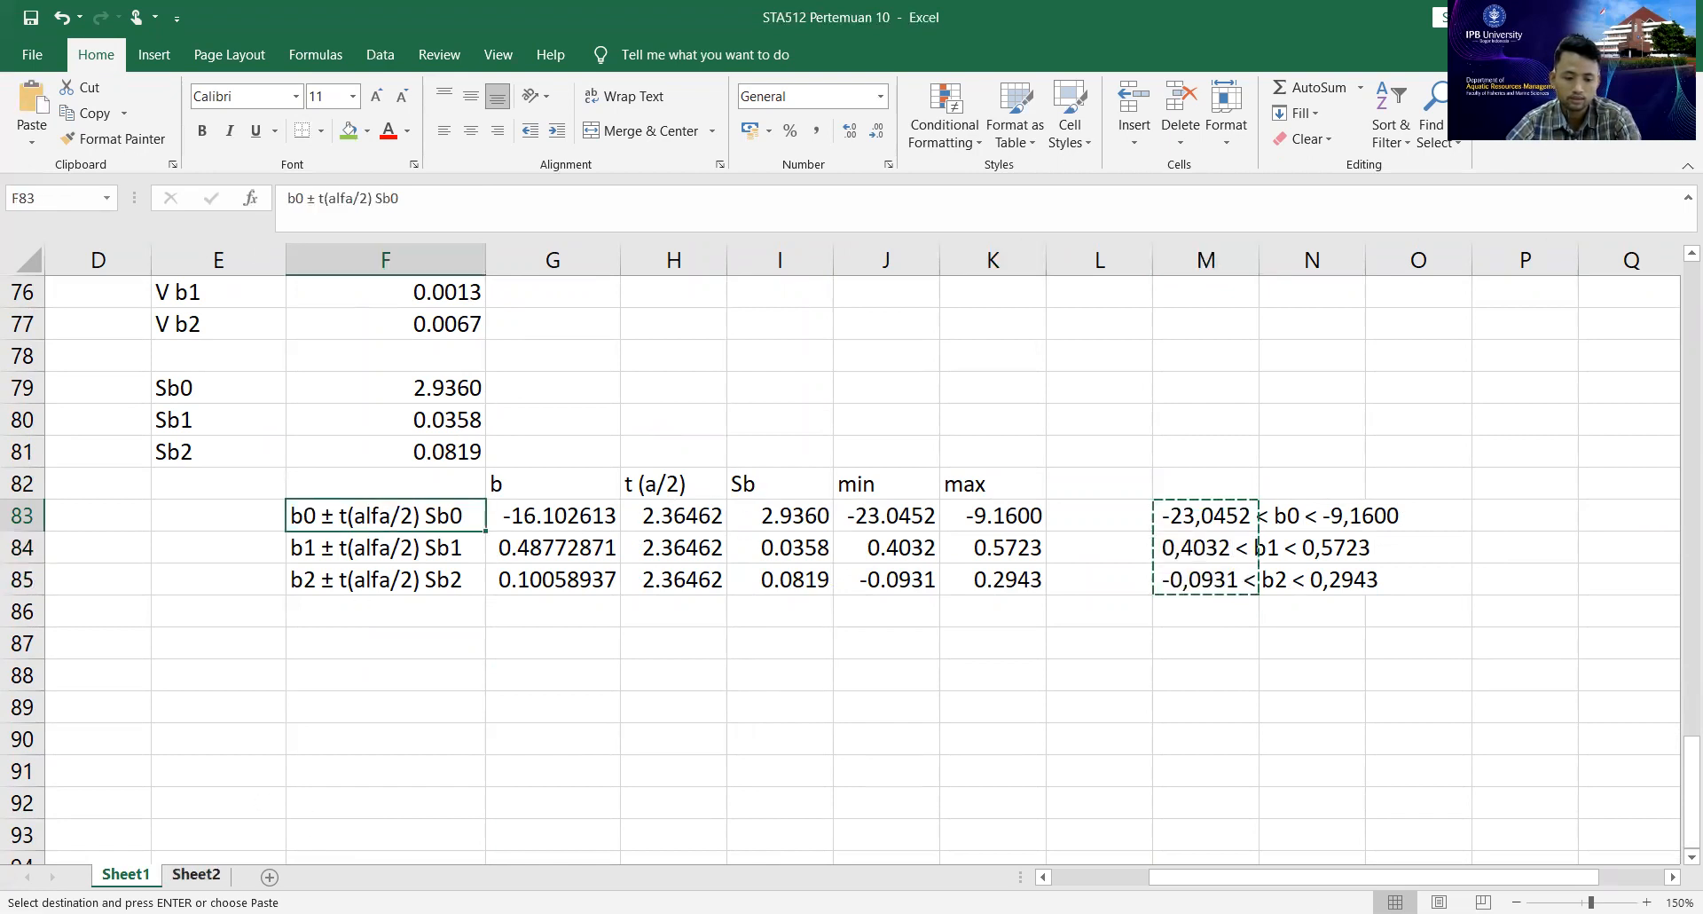
On Sheet2, widen columns L and M to fit the Lower 95.0% and Upper 95.0% values.
{"action": "left_click", "coordinate": [193, 877]}
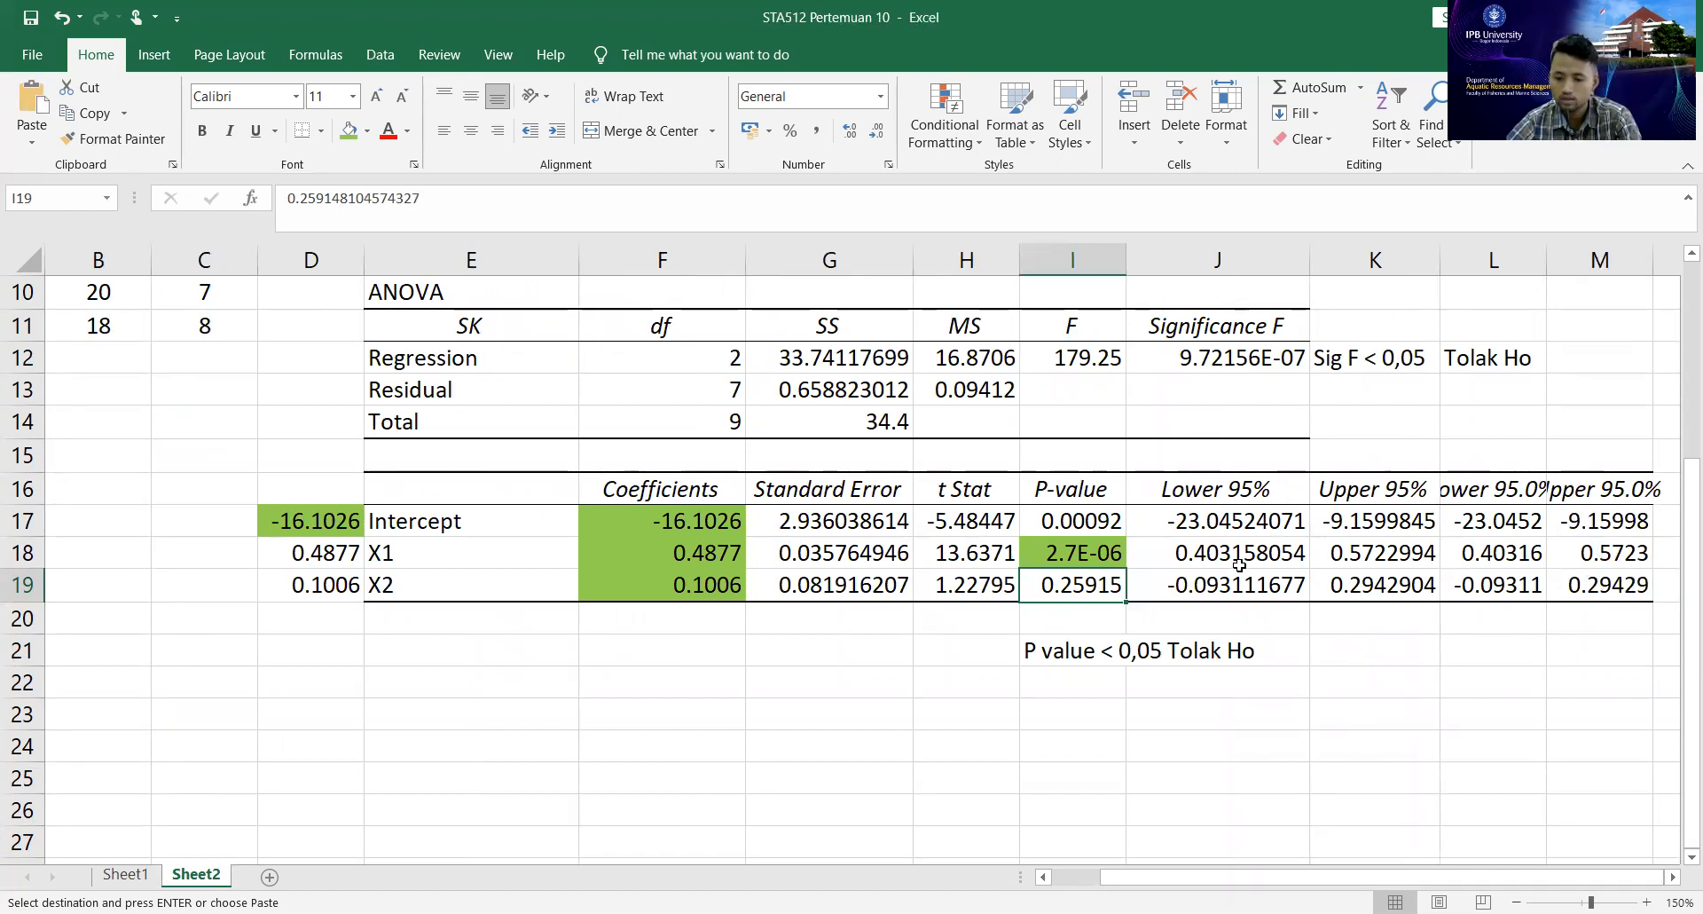
{"action": "left_click", "coordinate": [1176, 553]}
{"action": "left_click", "coordinate": [1572, 578]}
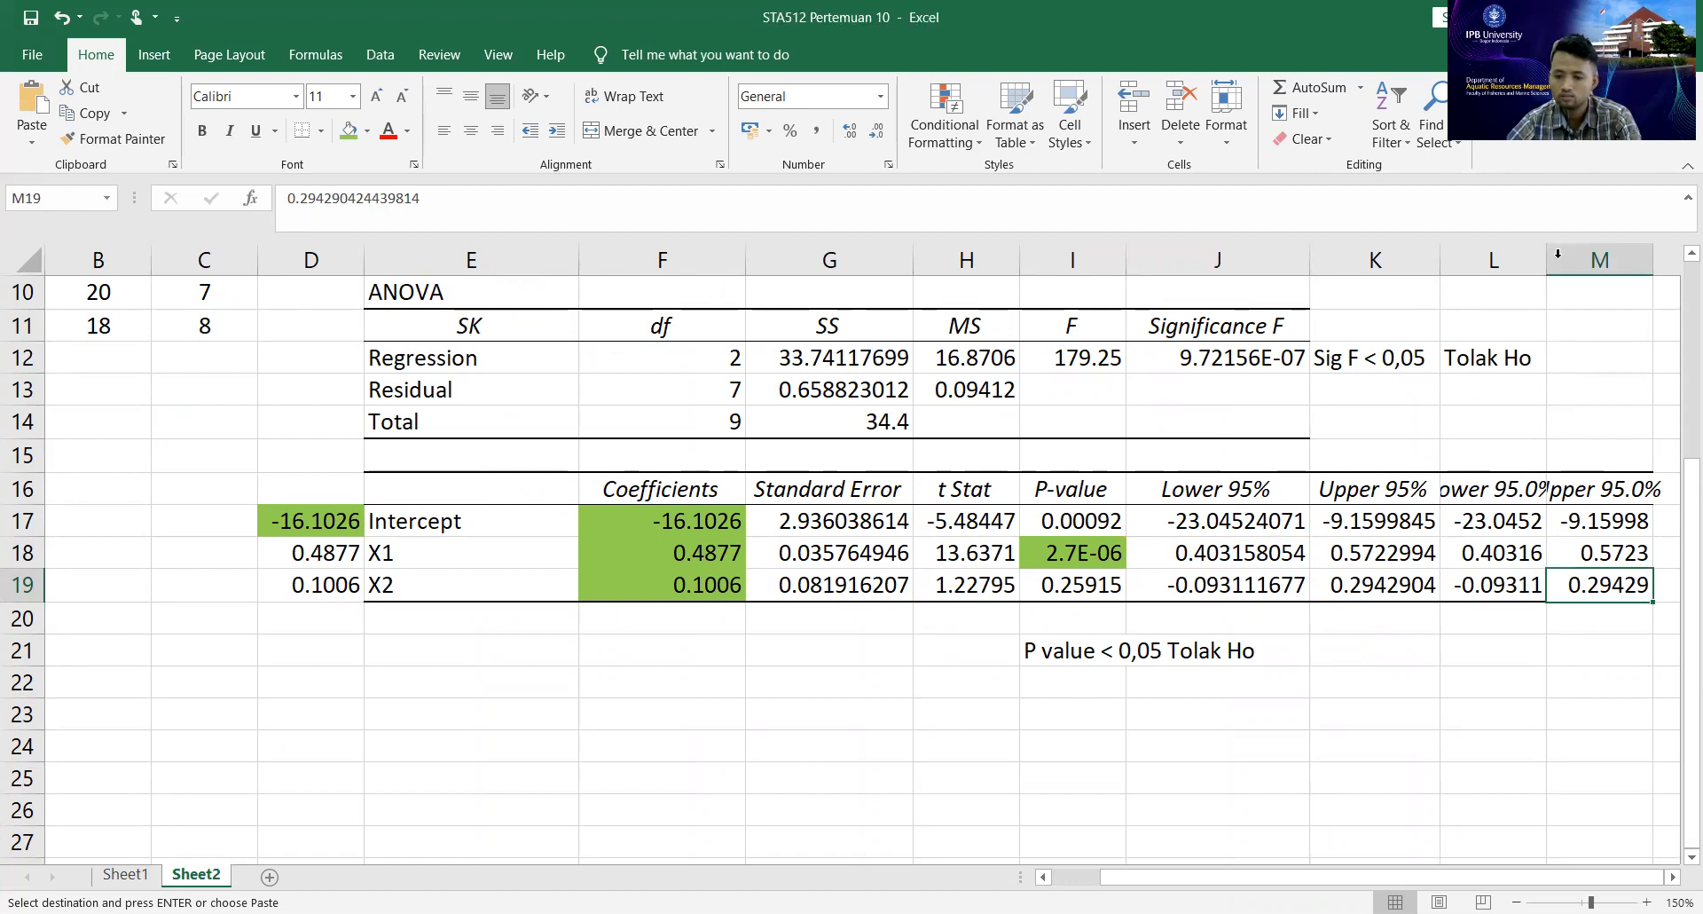
{"action": "left_click_drag", "start_coordinate": [1597, 247], "coordinate": [1620, 247]}
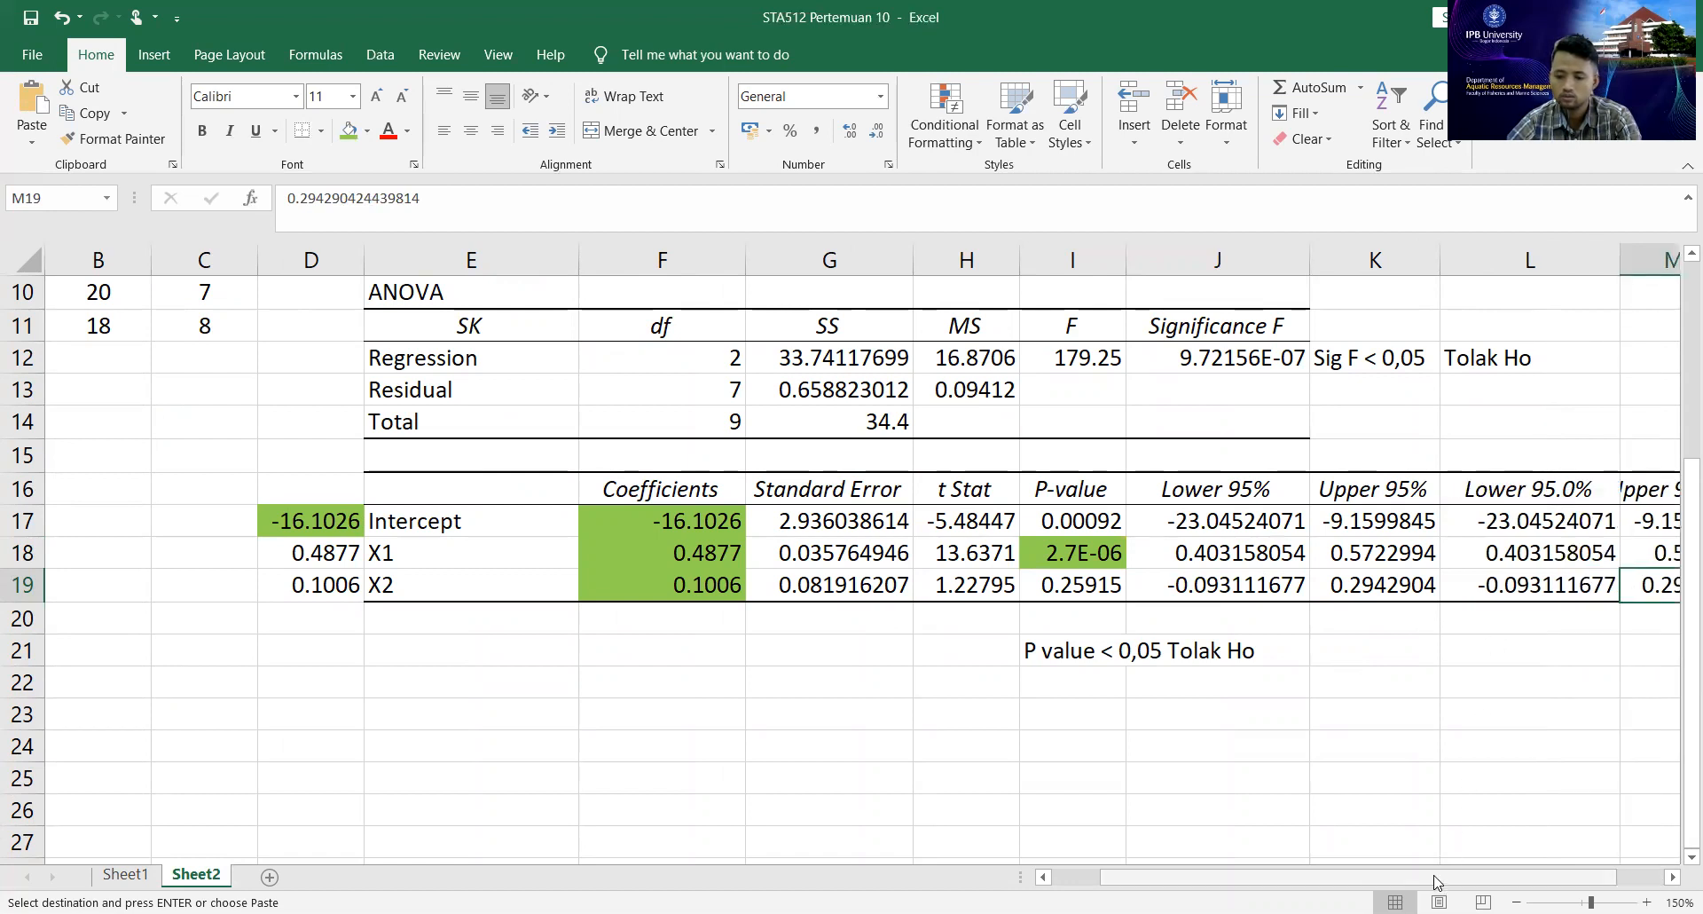
{"action": "left_click_drag", "start_coordinate": [1438, 883], "coordinate": [1492, 881]}
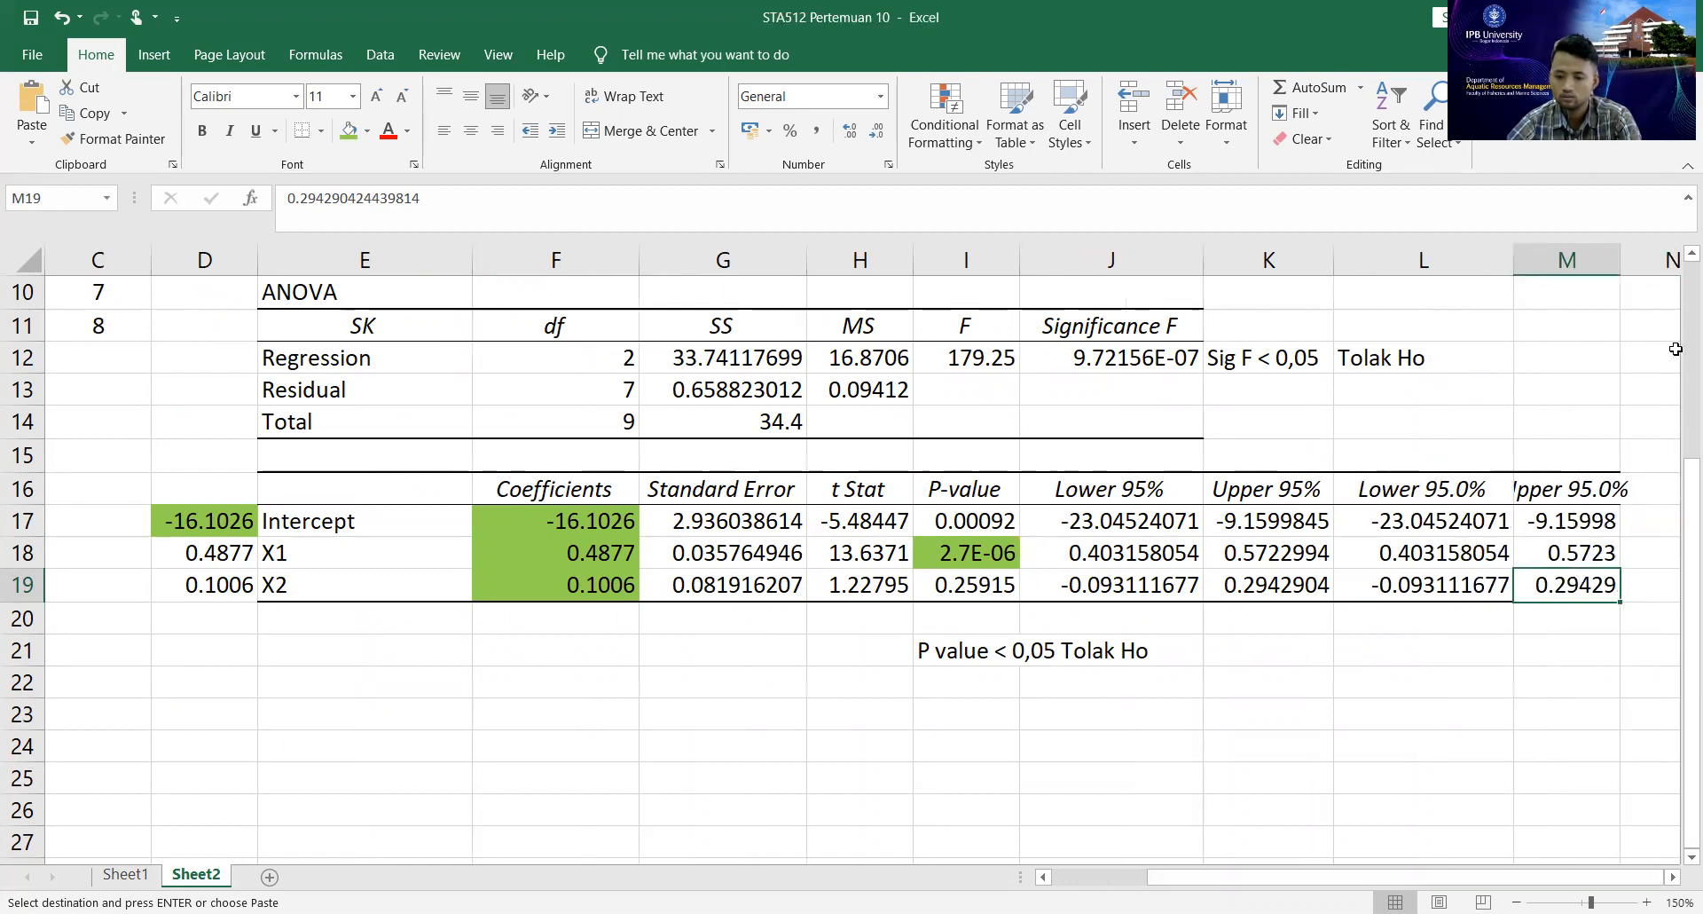
{"action": "double_click", "coordinate": [1669, 275]}
Paste the copied confidence intervals into L21:L23, below the Lower 95.0% column.
{"action": "left_click", "coordinate": [1427, 658]}
{"action": "key", "text": "ctrl+v"}
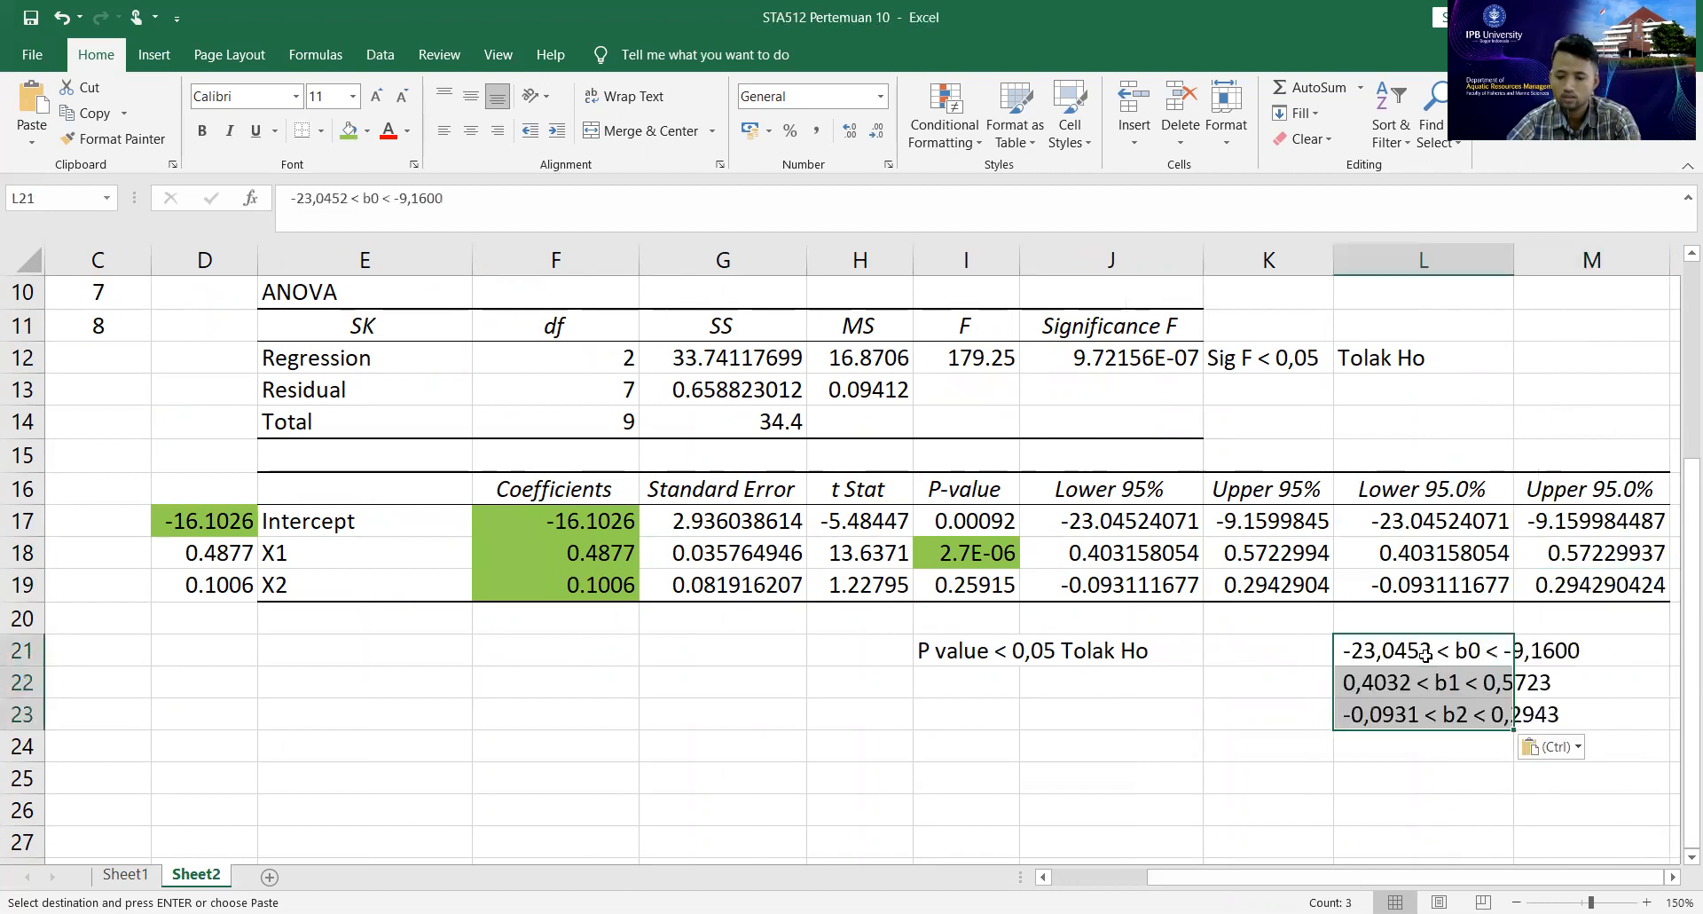
{"action": "left_click", "coordinate": [1401, 773]}
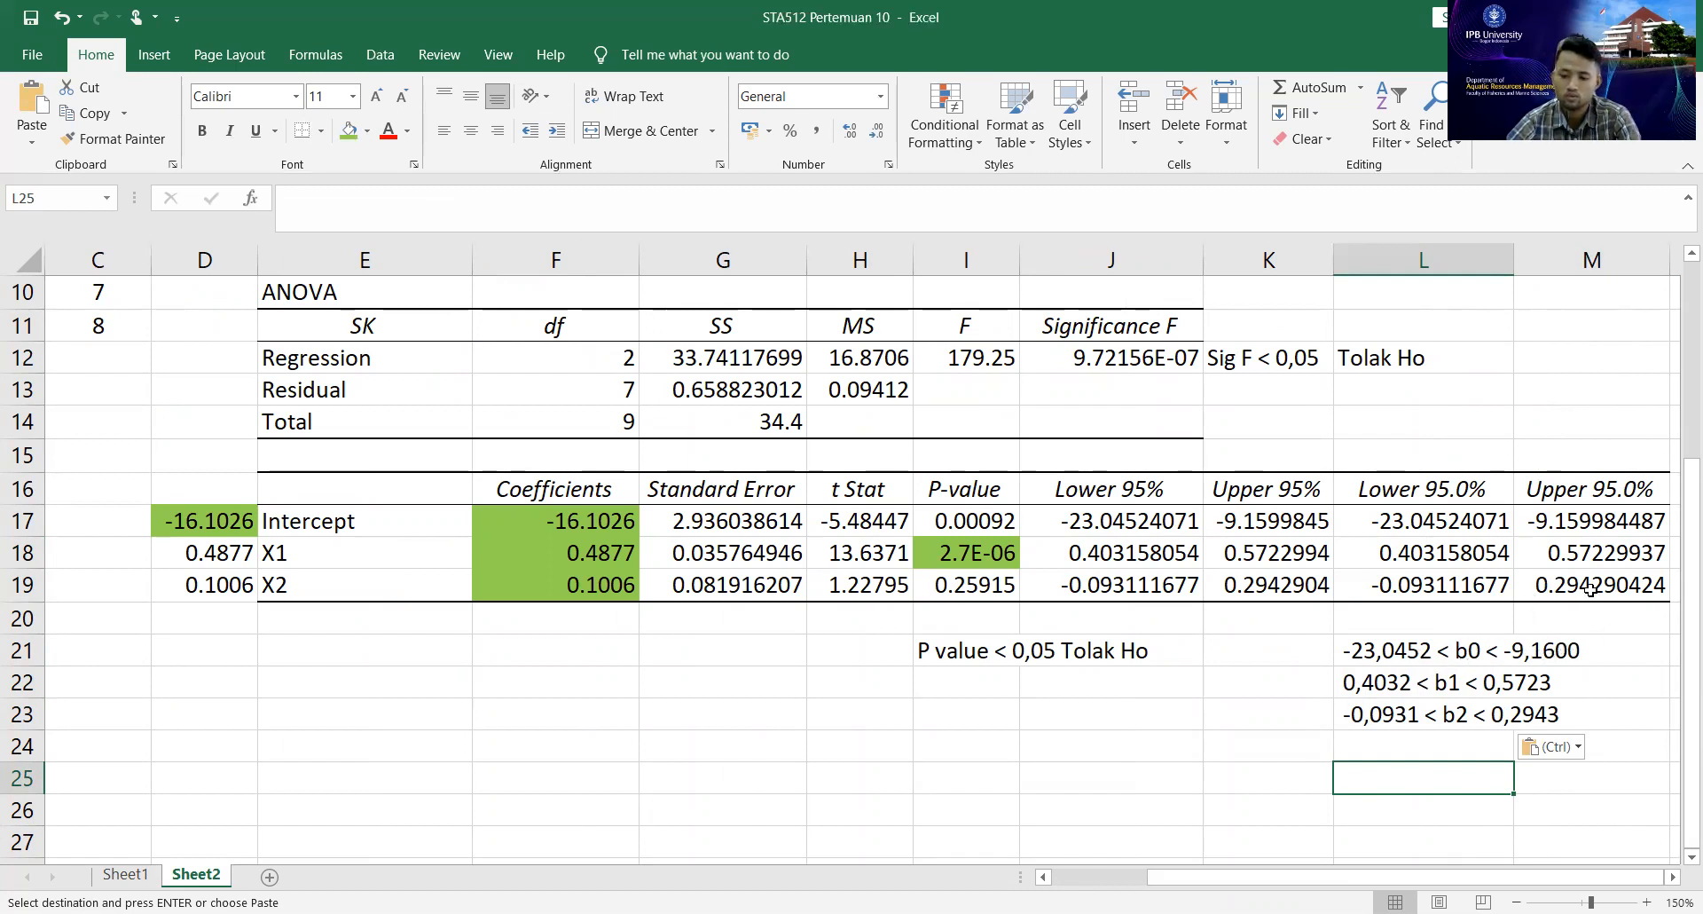
Compare the pasted b1 and b2 intervals with the Lower 95.0% and Upper 95.0% limits in the coefficient table.
{"action": "left_click", "coordinate": [1361, 689]}
{"action": "left_click", "coordinate": [1412, 553]}
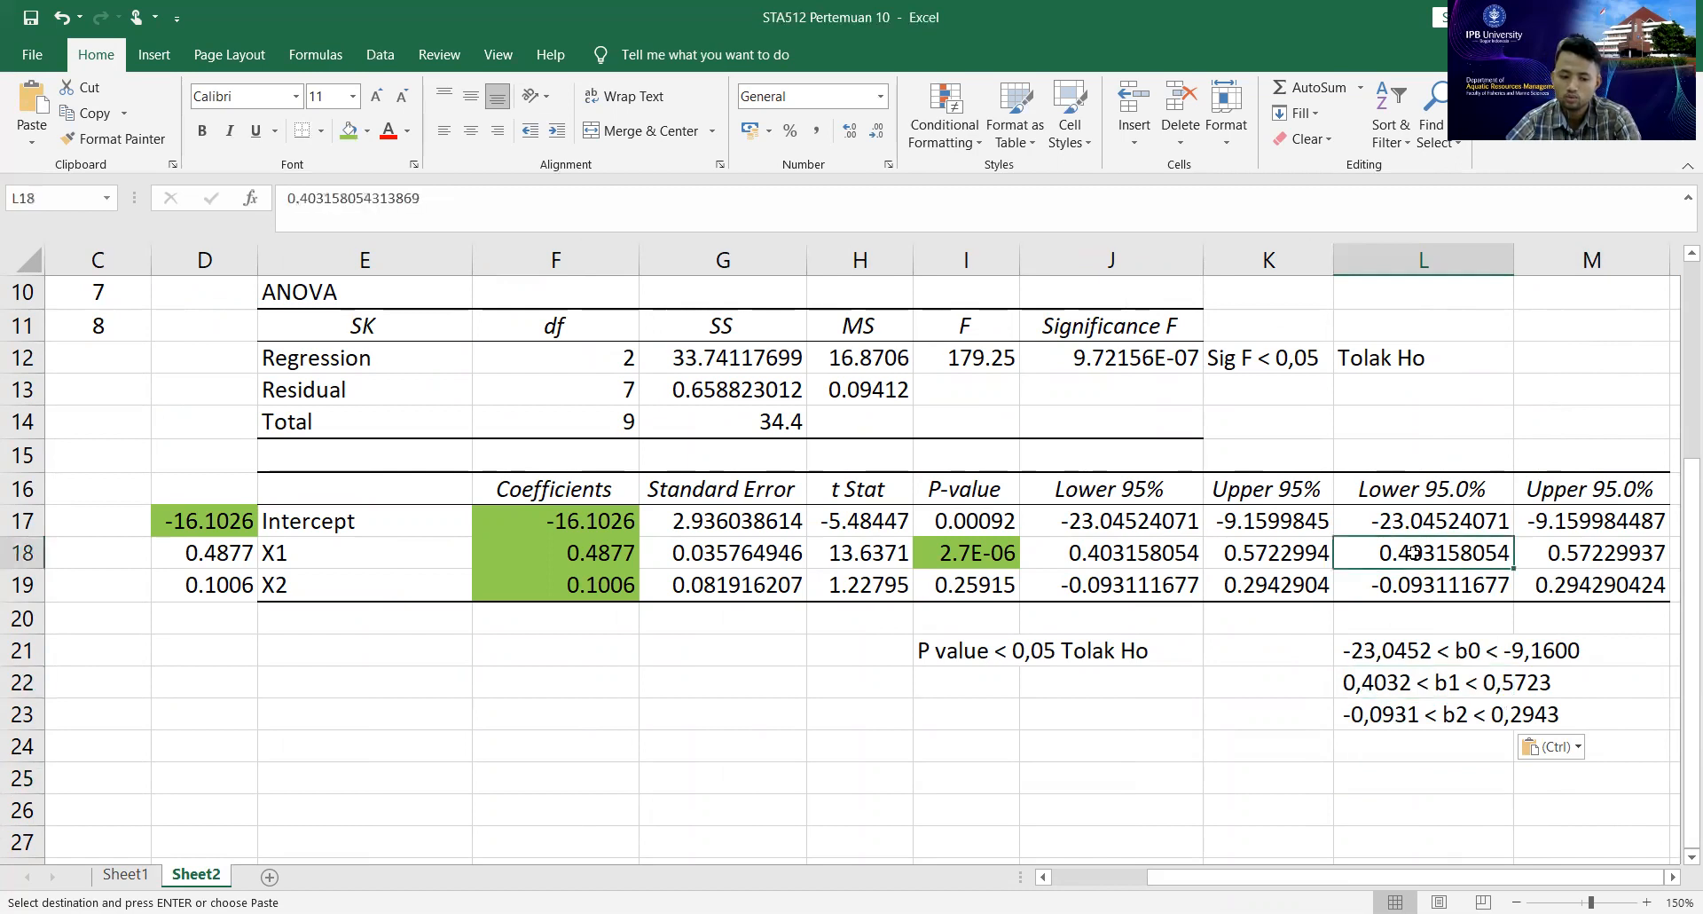
{"action": "left_click", "coordinate": [1412, 714]}
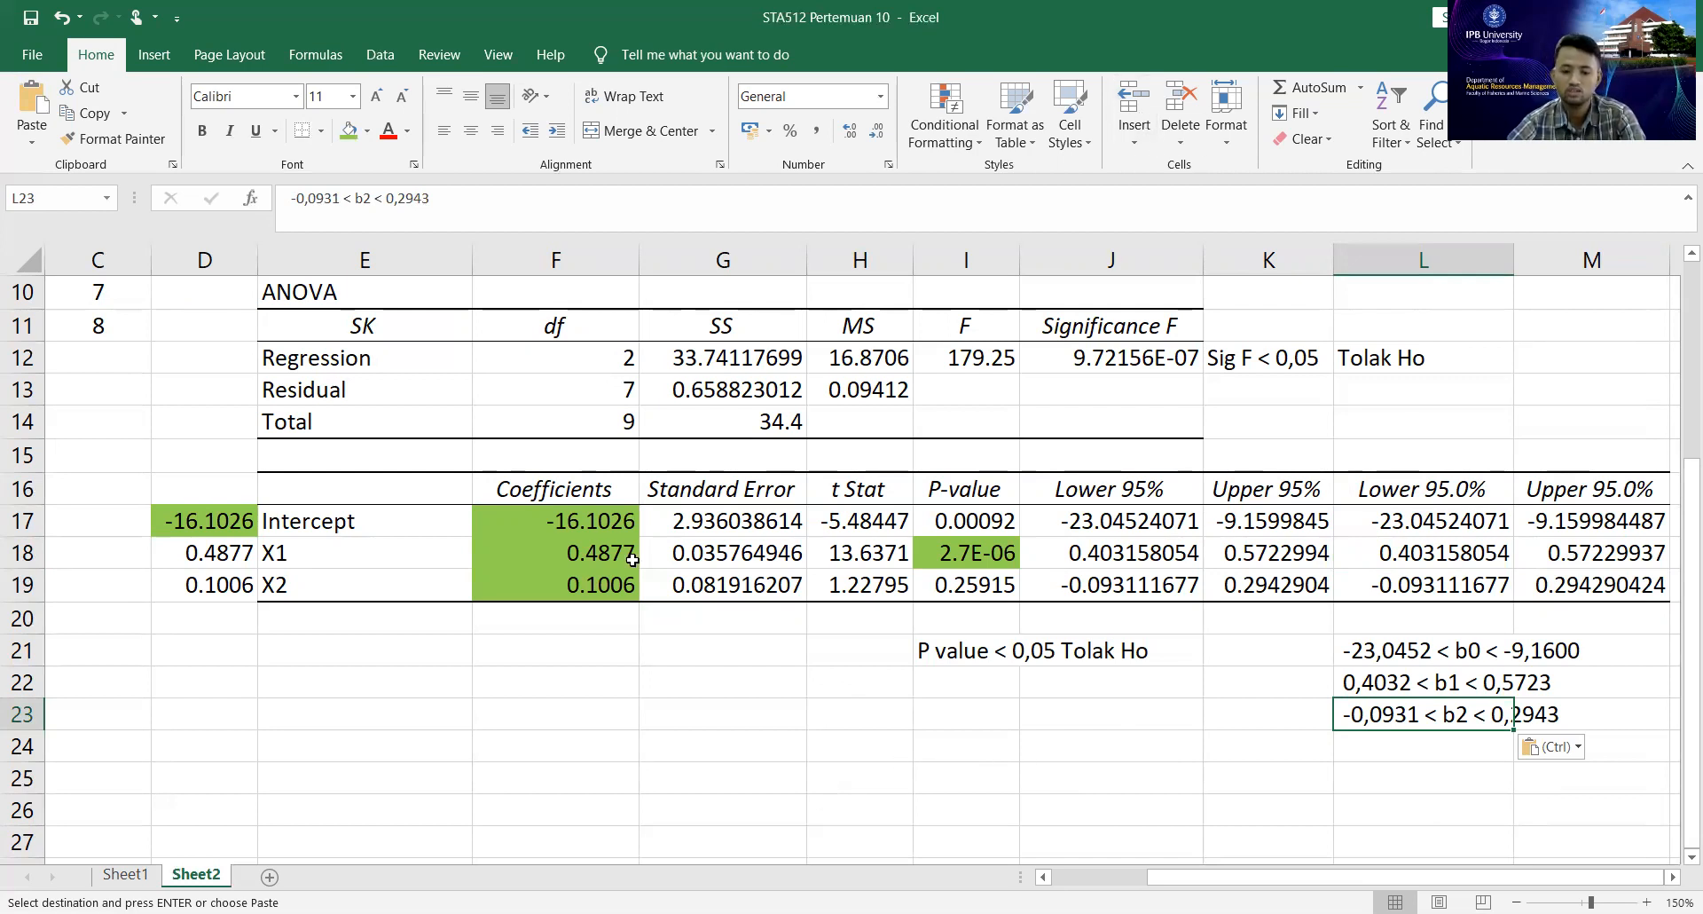
{"action": "left_click", "coordinate": [774, 662]}
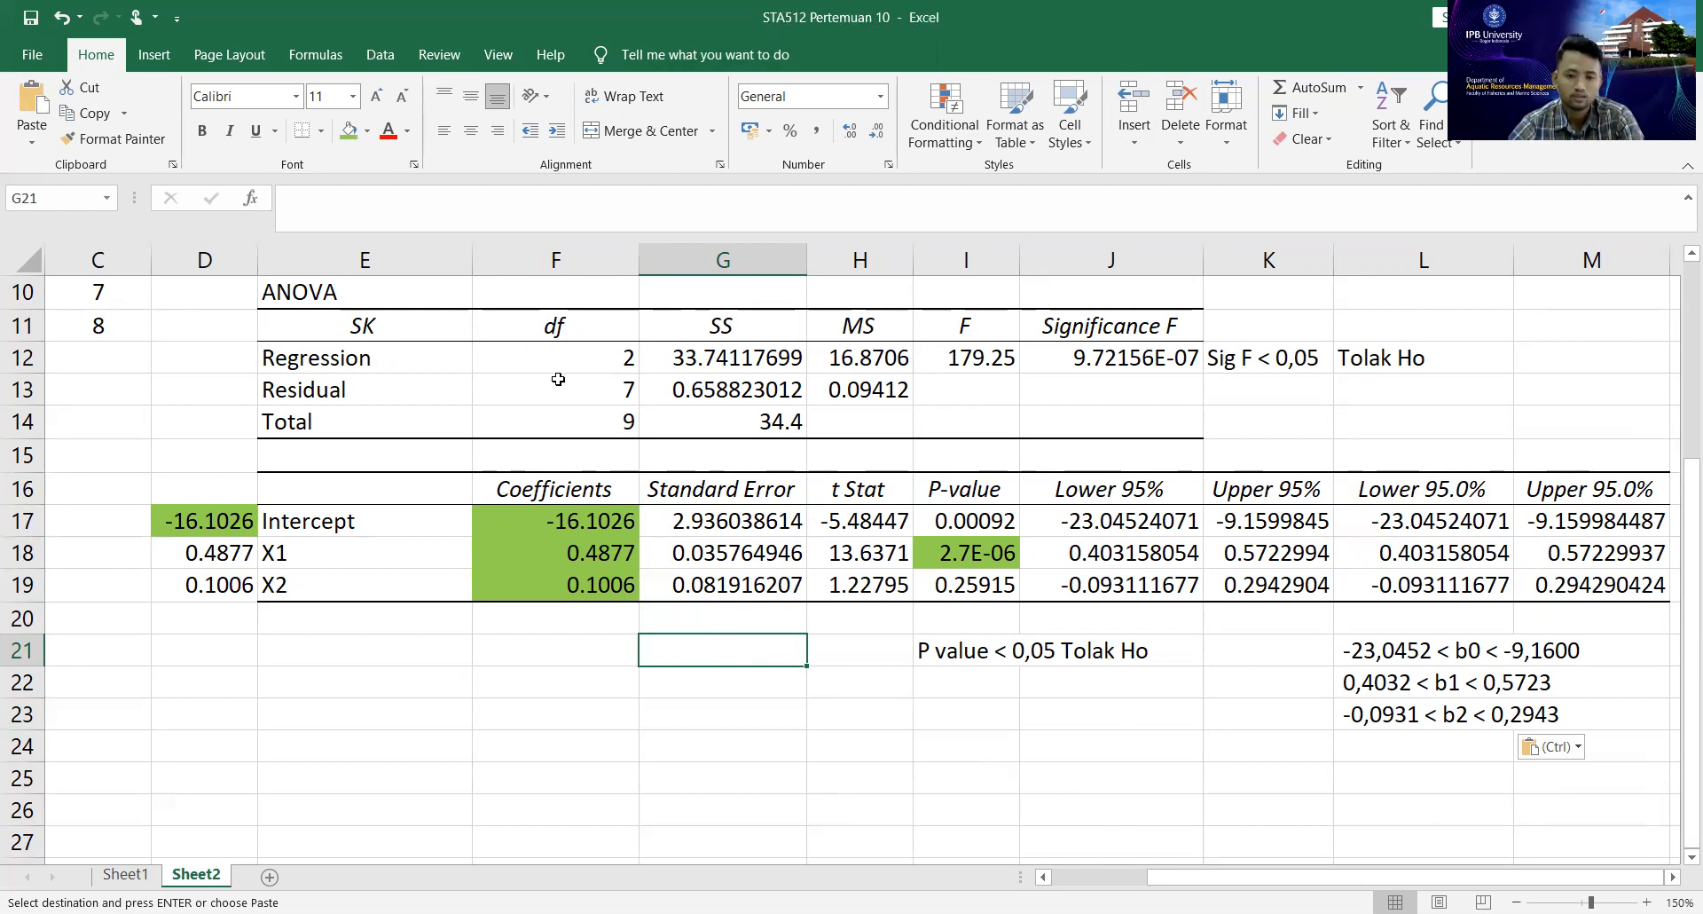
Review the manual standard error and confidence interval calculations on Sheet1, and return to the regression output on Sheet2.
{"action": "left_click", "coordinate": [147, 875]}
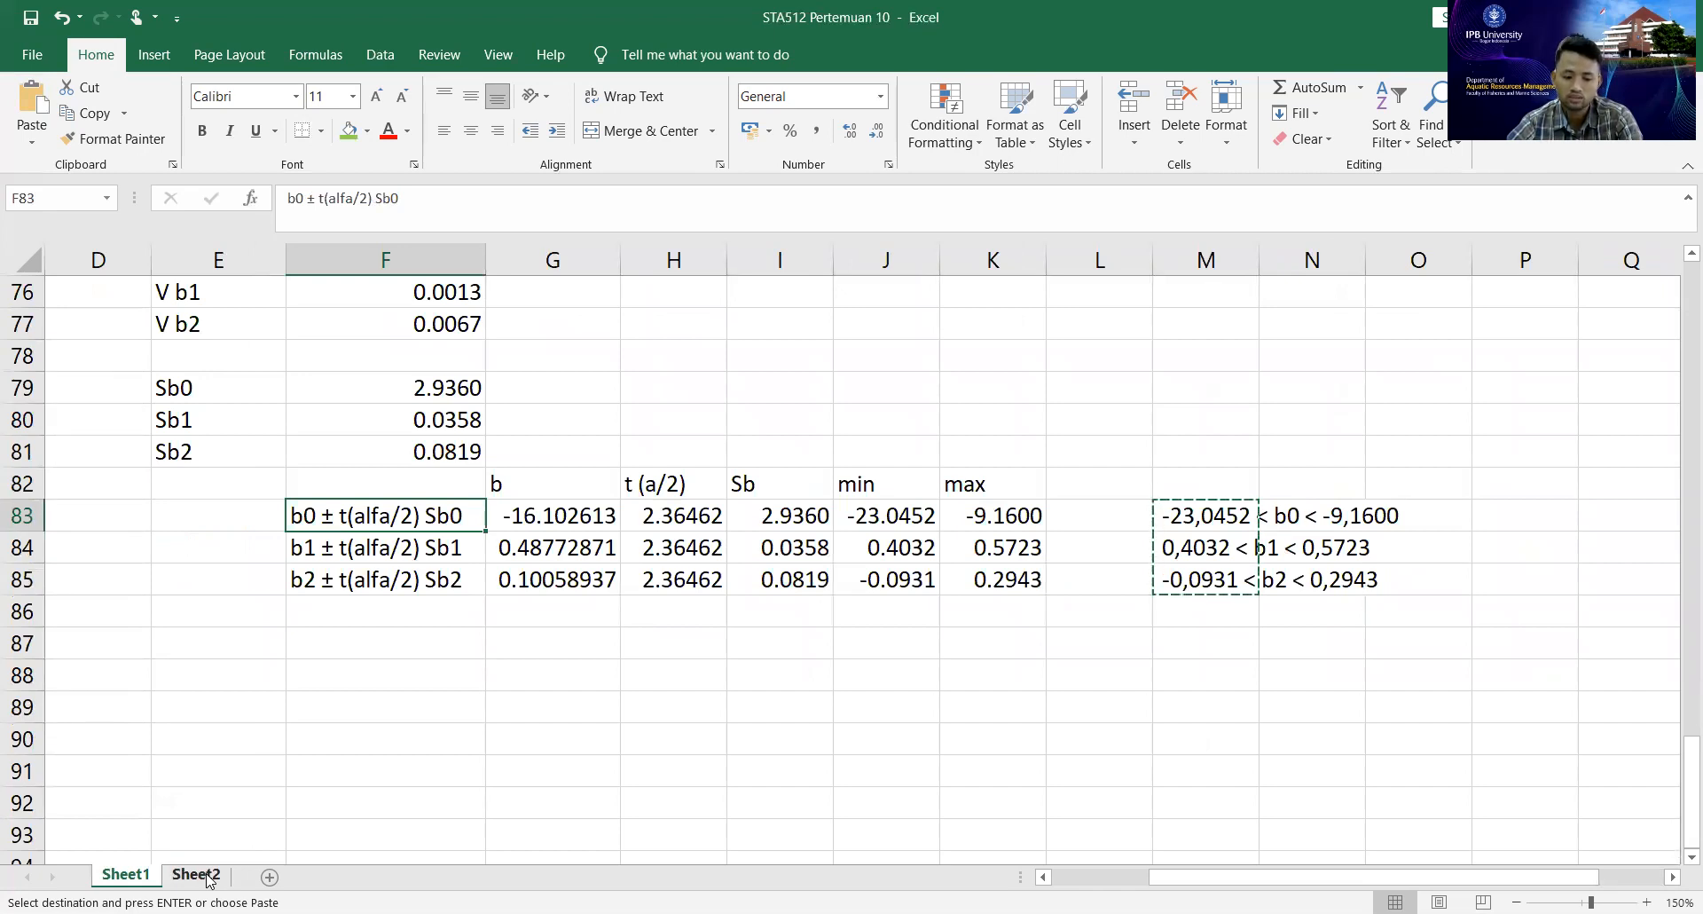
{"action": "left_click", "coordinate": [581, 444]}
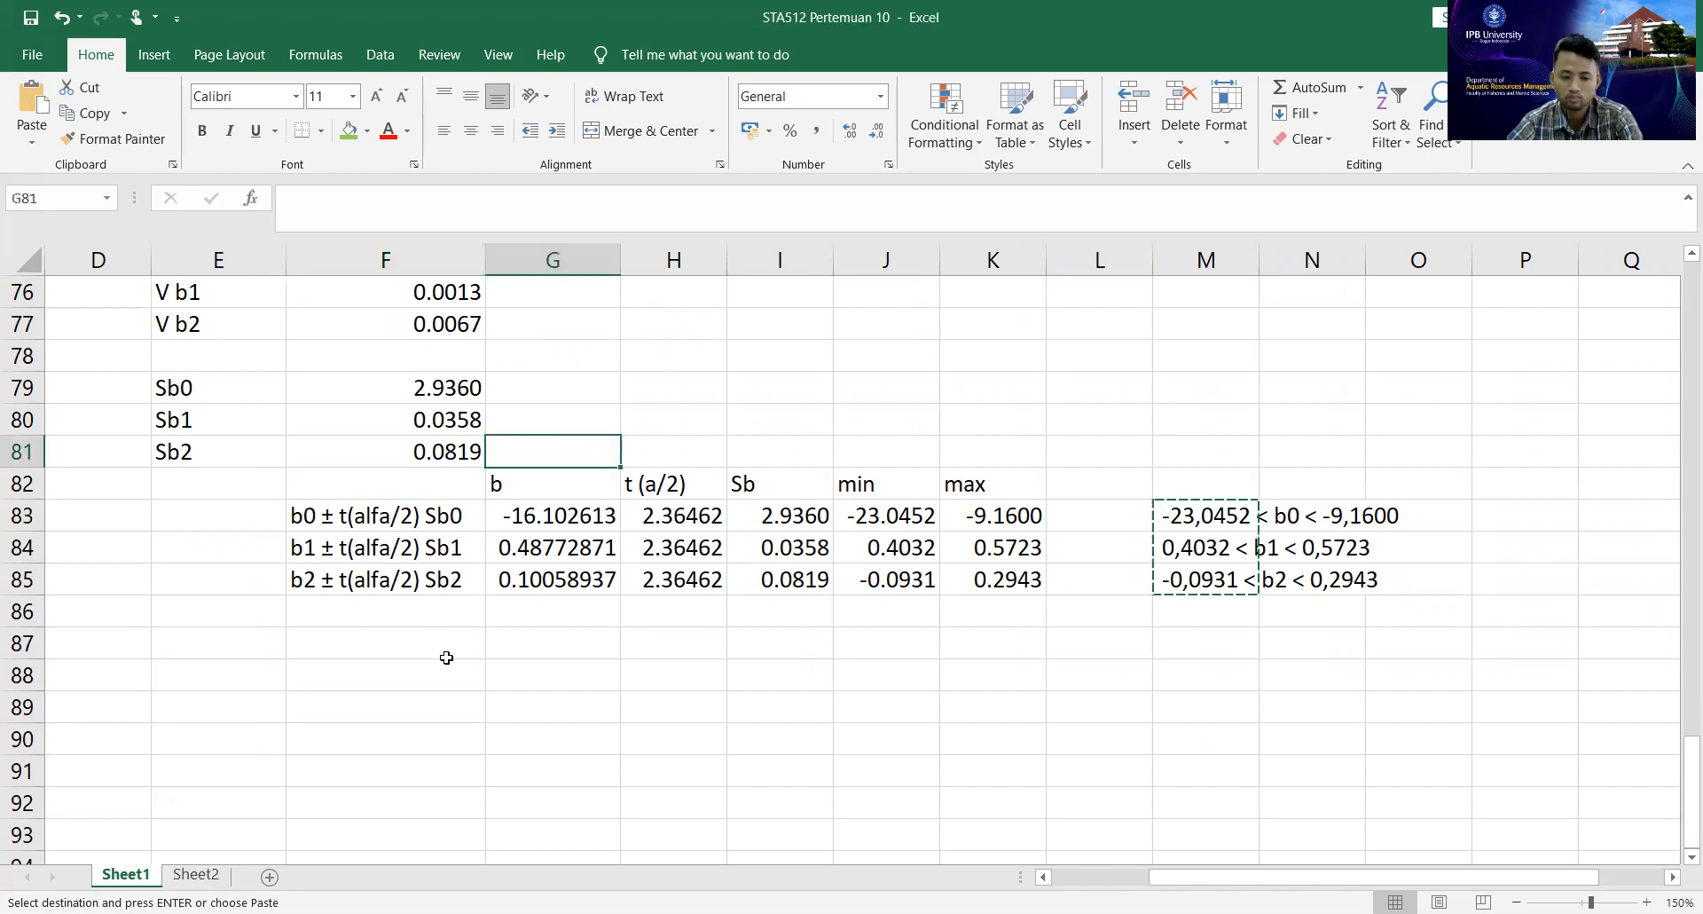
{"action": "scroll", "coordinate": [448, 656], "scroll_direction": "up", "scroll_amount": 5}
{"action": "scroll", "coordinate": [274, 833], "scroll_direction": "down", "scroll_amount": 5}
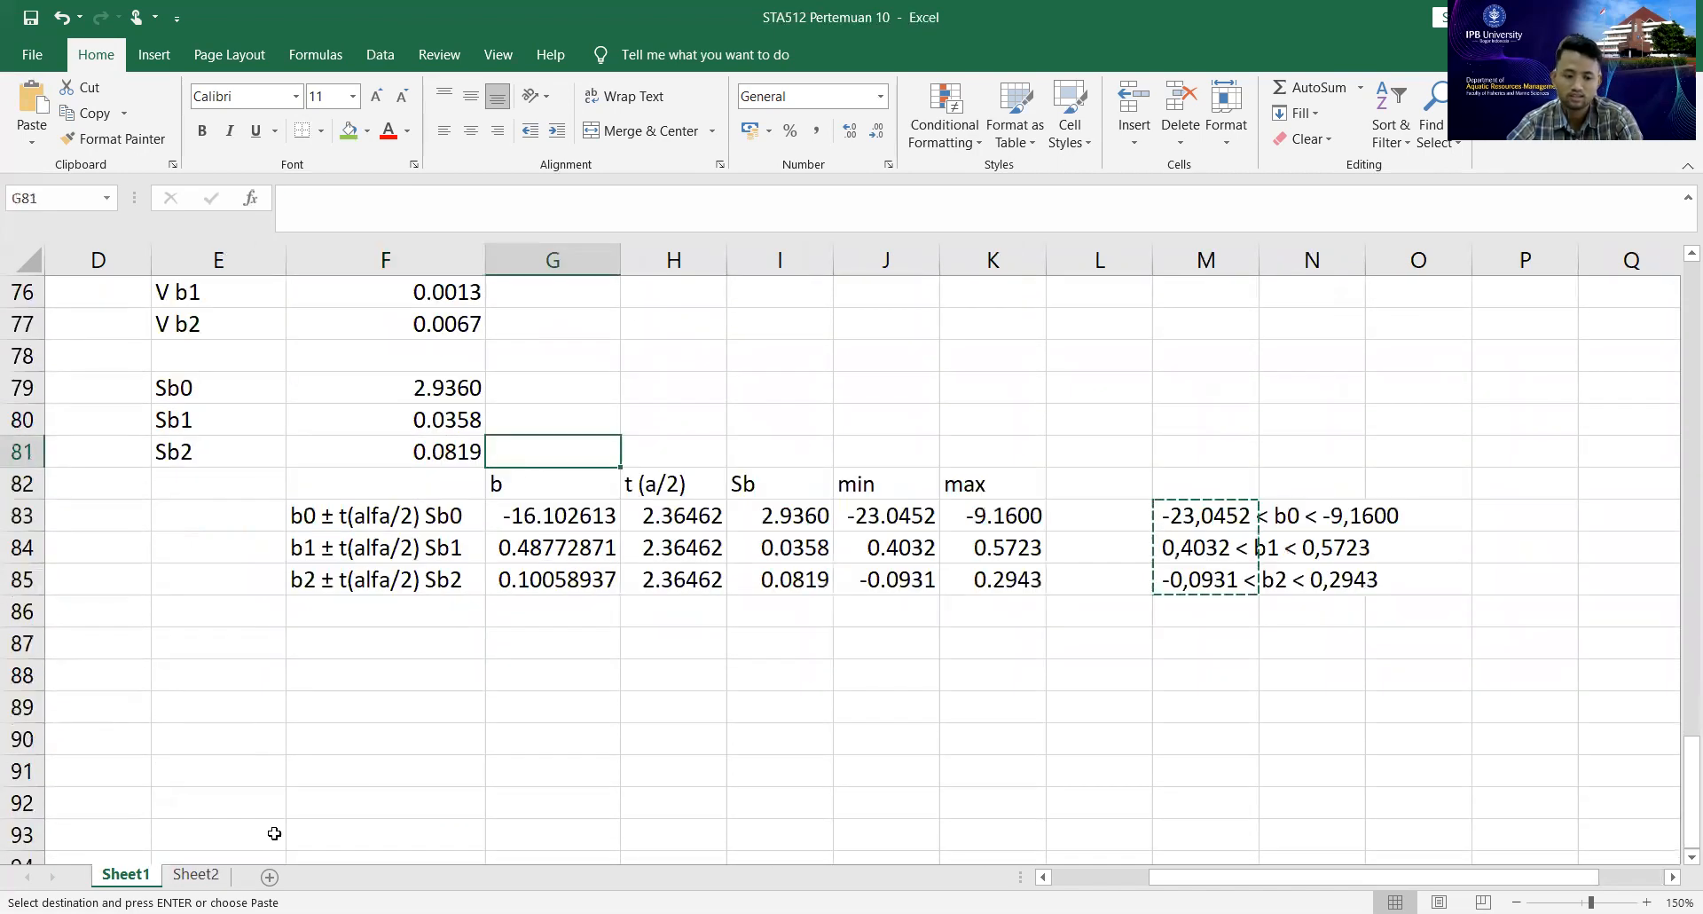
{"action": "left_click", "coordinate": [195, 874]}
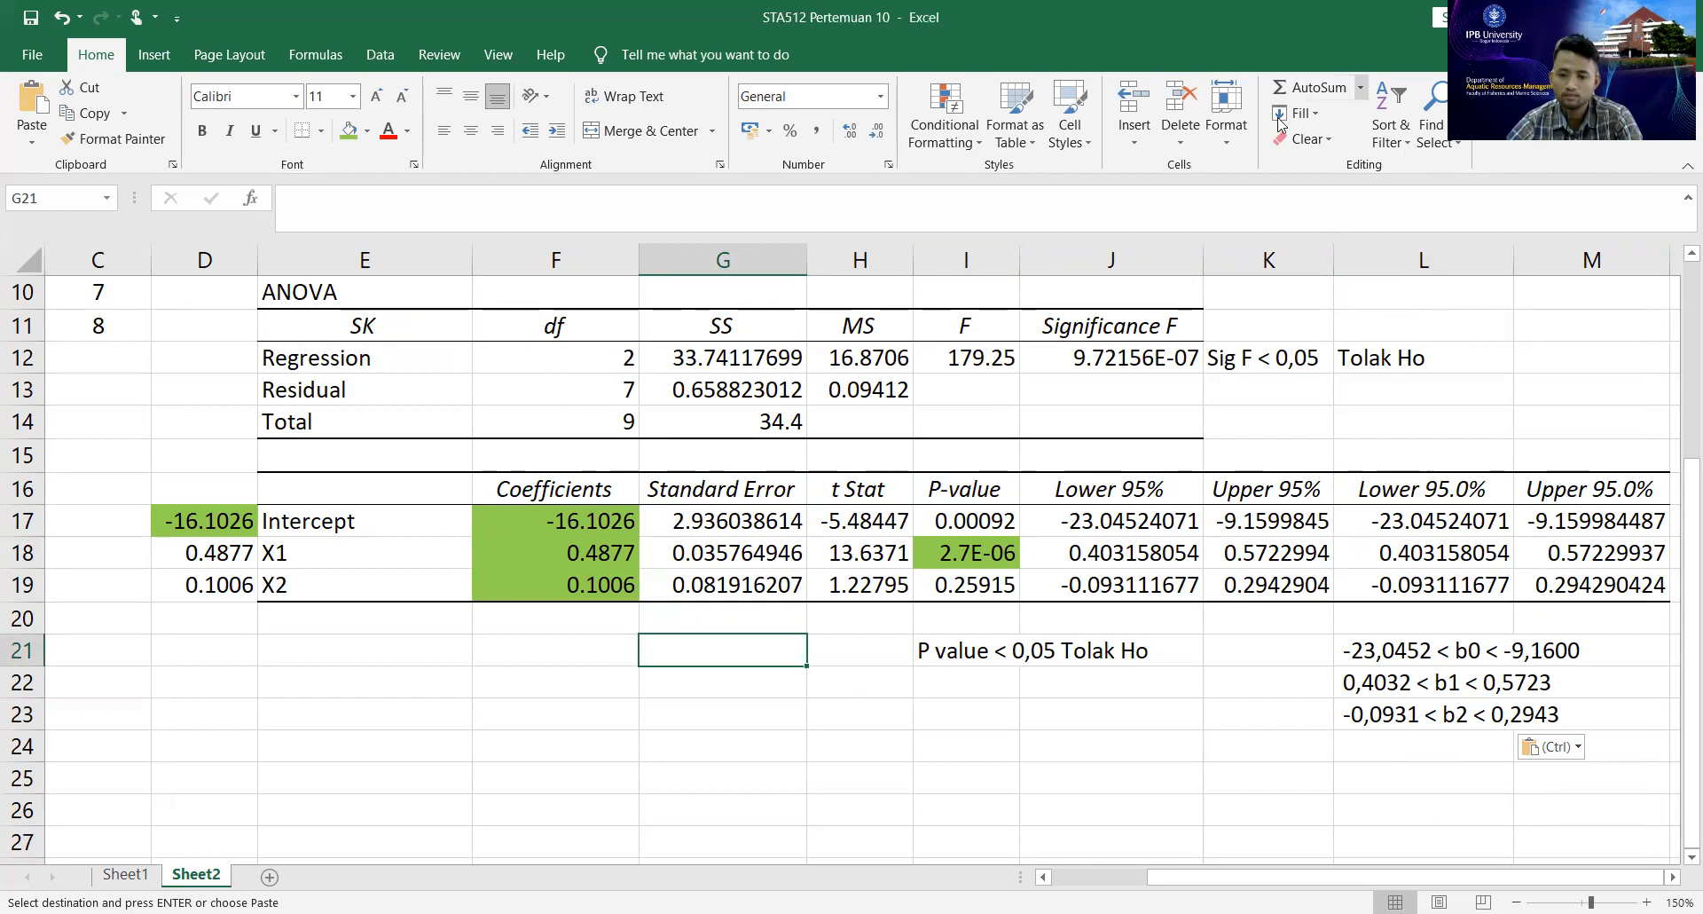
{"action": "key", "text": "alt+Tab"}
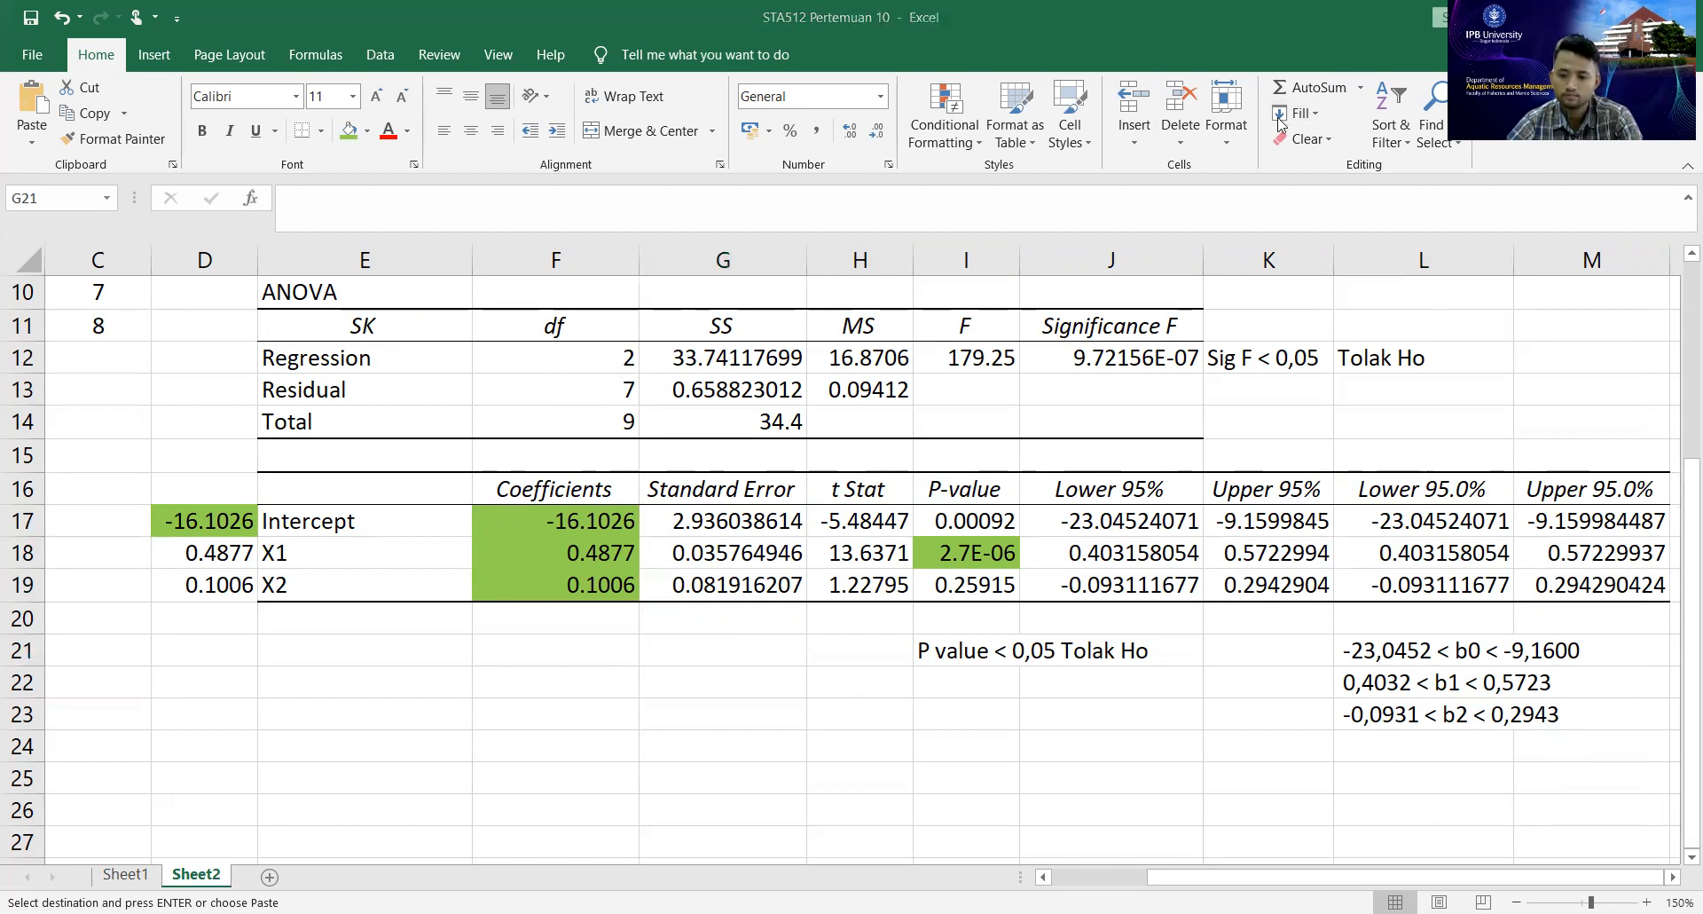